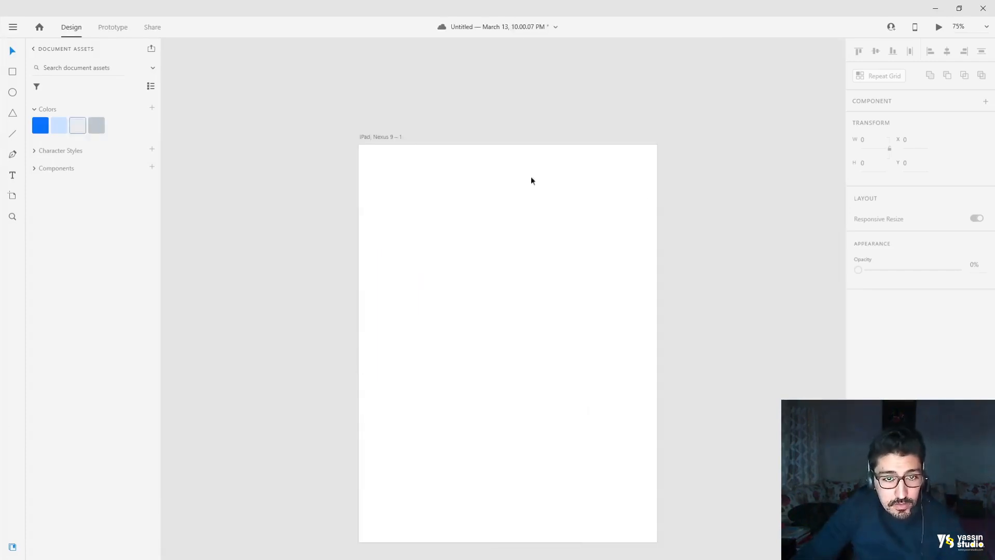
# - Rename the iPad artboard as Dropdown Filter
pyautogui.hotkey('ctrl', '=')
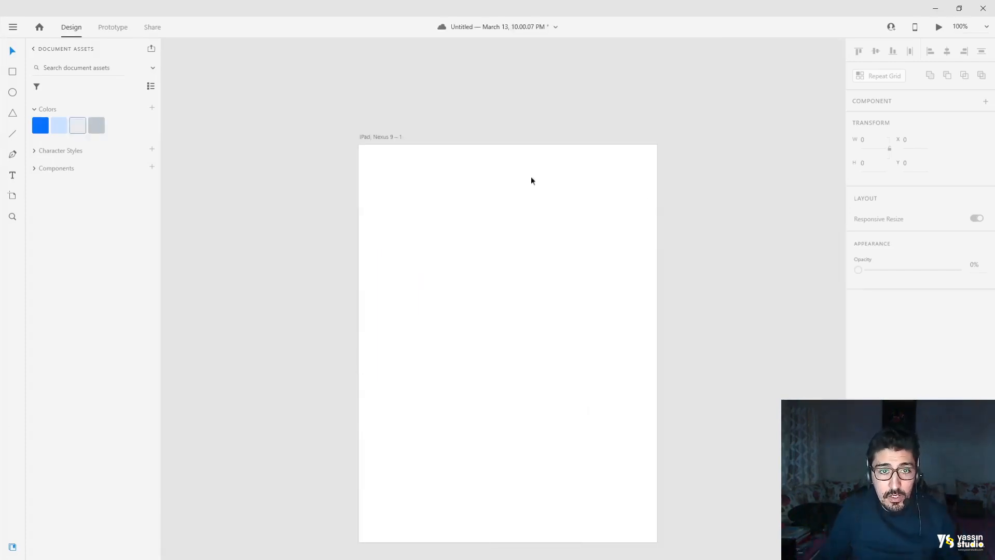
pyautogui.moveTo(504, 148); pyautogui.dragTo(509, 403)
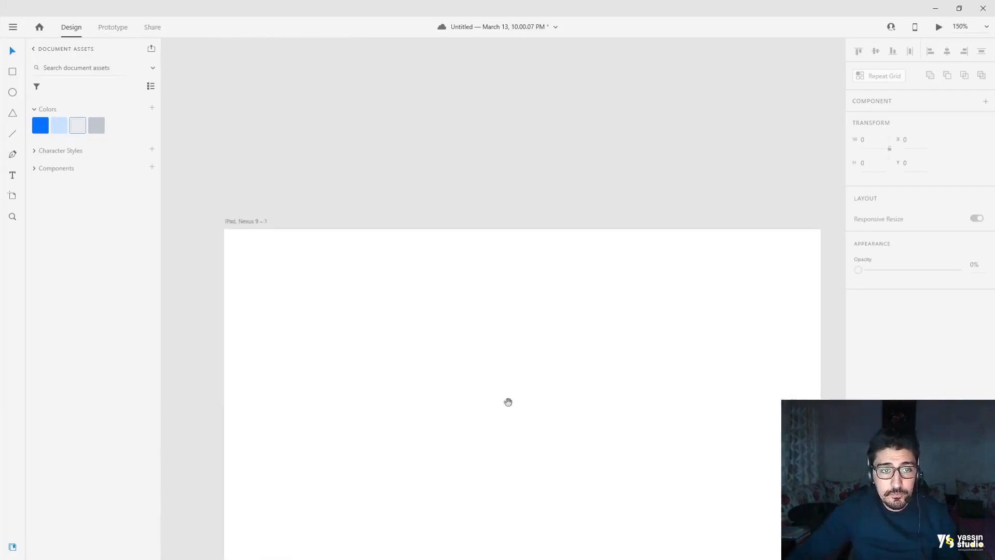
pyautogui.click(257, 223)
pyautogui.doubleClick(247, 224)
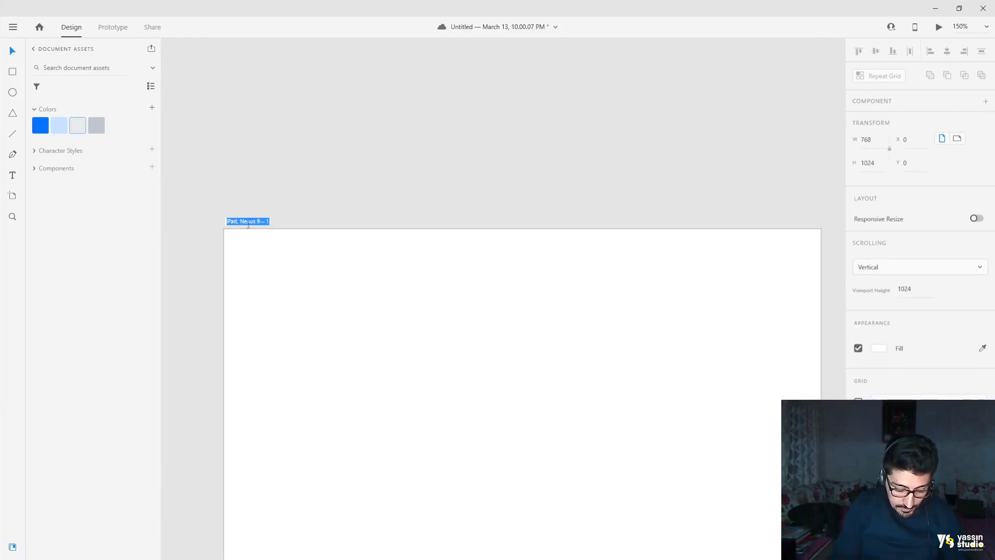
pyautogui.write('Drop')
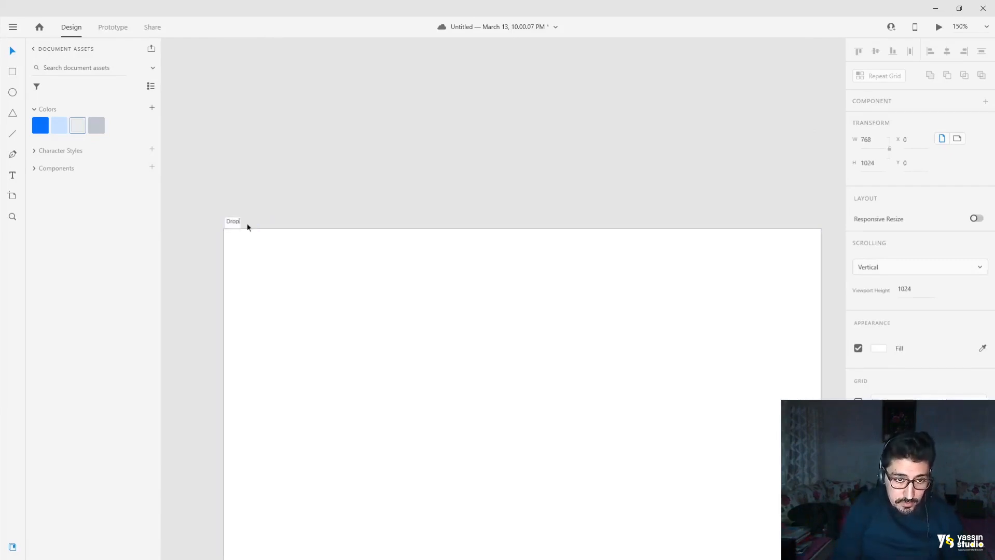
pyautogui.write('down')
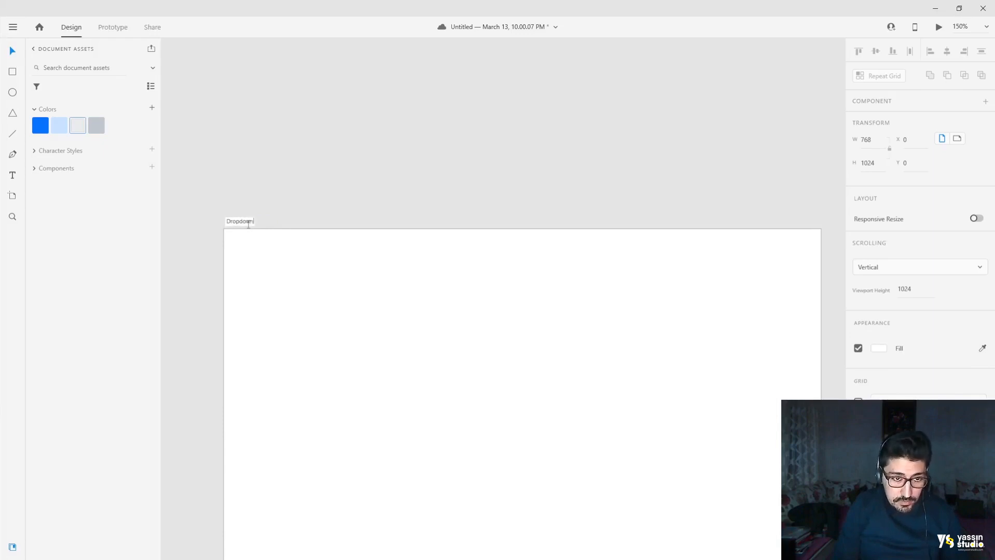
pyautogui.write(' Filter')
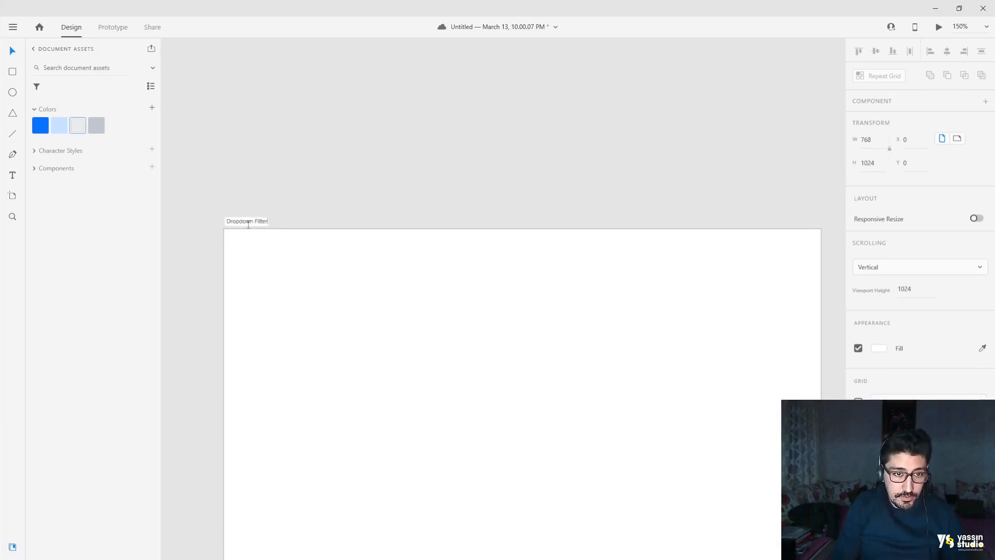
pyautogui.press('Return')
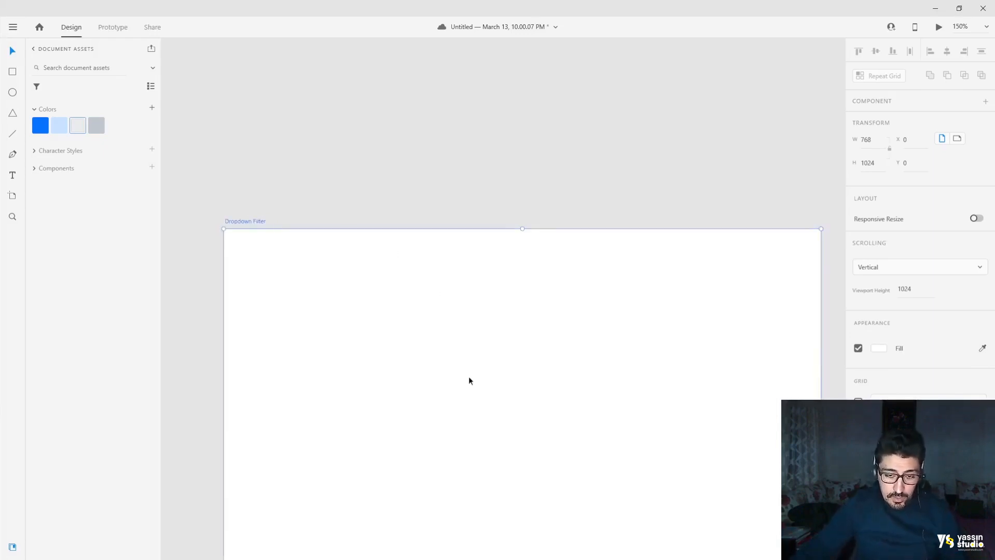
# - Draw a rectangle about 331 wide in the upper part of the artboard and reduce its height to about 61
pyautogui.scroll(-4, 469, 377)
pyautogui.hotkey('ctrl', '-')
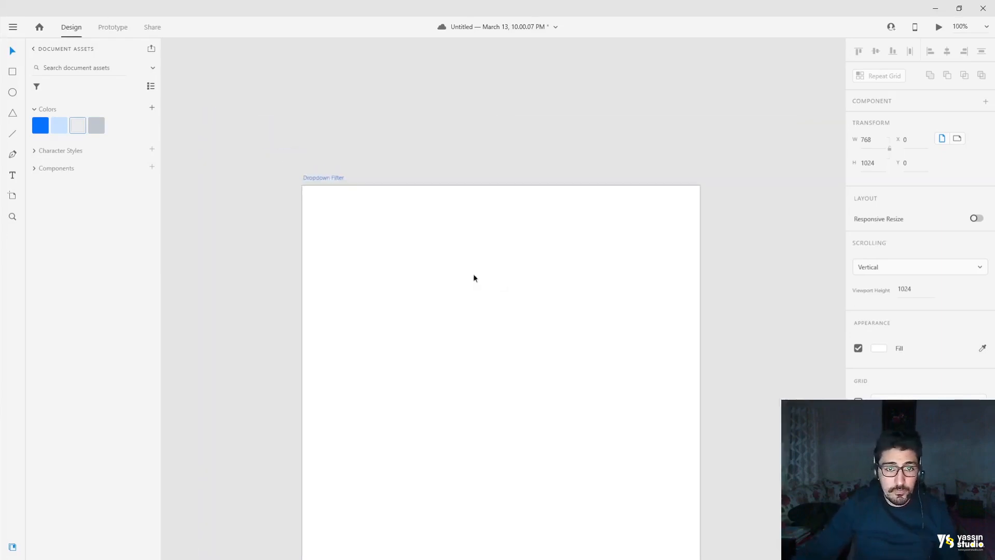
pyautogui.moveTo(473, 276); pyautogui.dragTo(443, 199)
pyautogui.scroll(2, 444, 199)
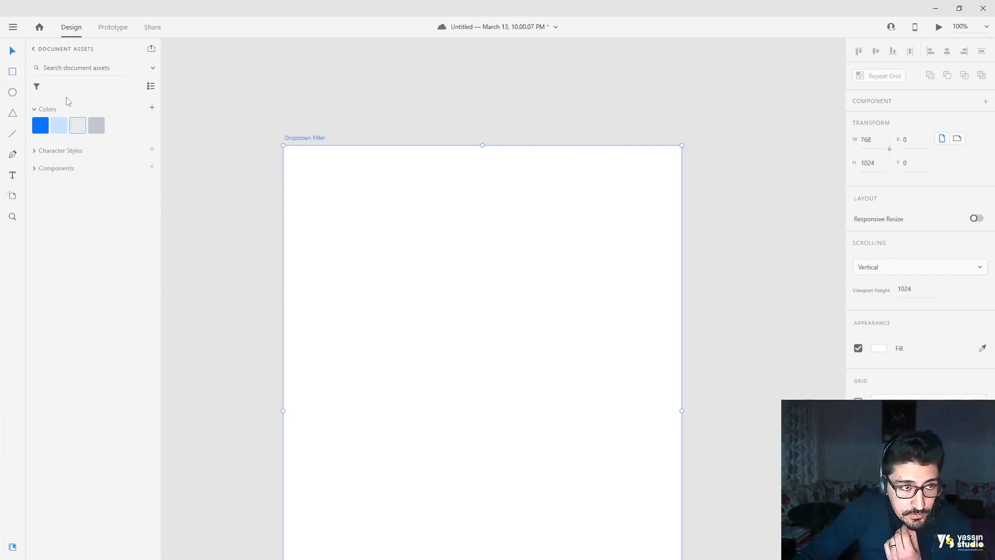
pyautogui.click(15, 75)
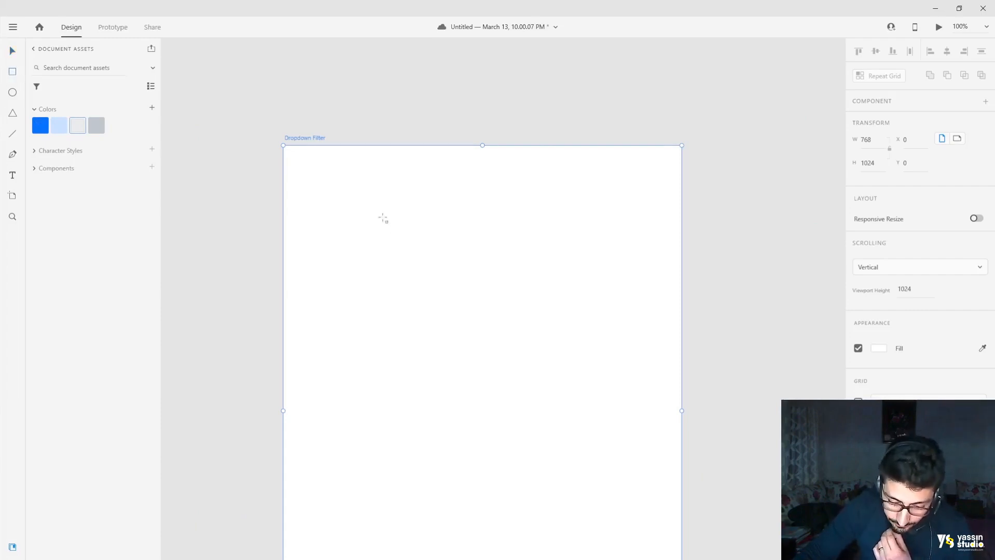
pyautogui.moveTo(383, 208)
pyautogui.mouseDown()
pyautogui.moveTo(436, 229)
pyautogui.moveTo(502, 232)
pyautogui.moveTo(555, 250)
pyautogui.mouseUp()
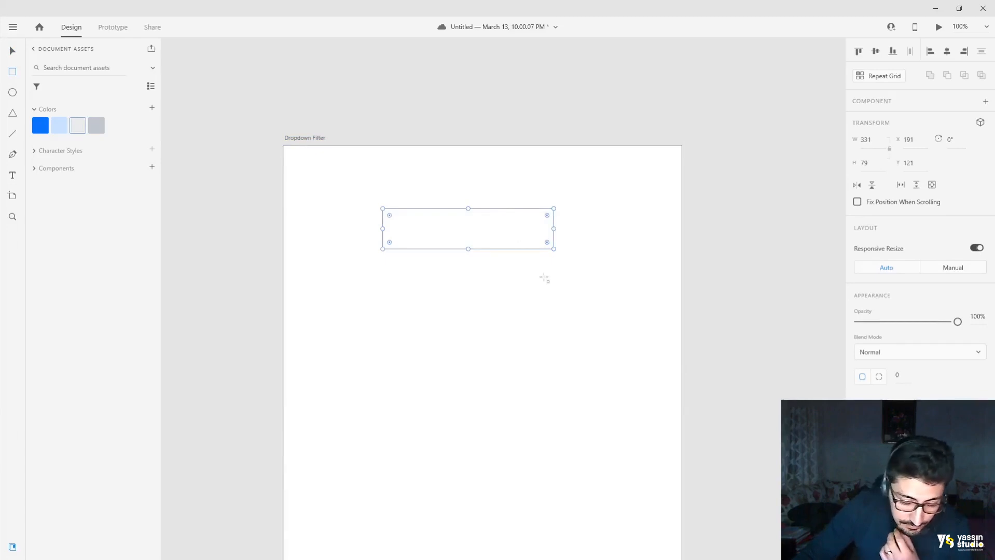
pyautogui.press('v')
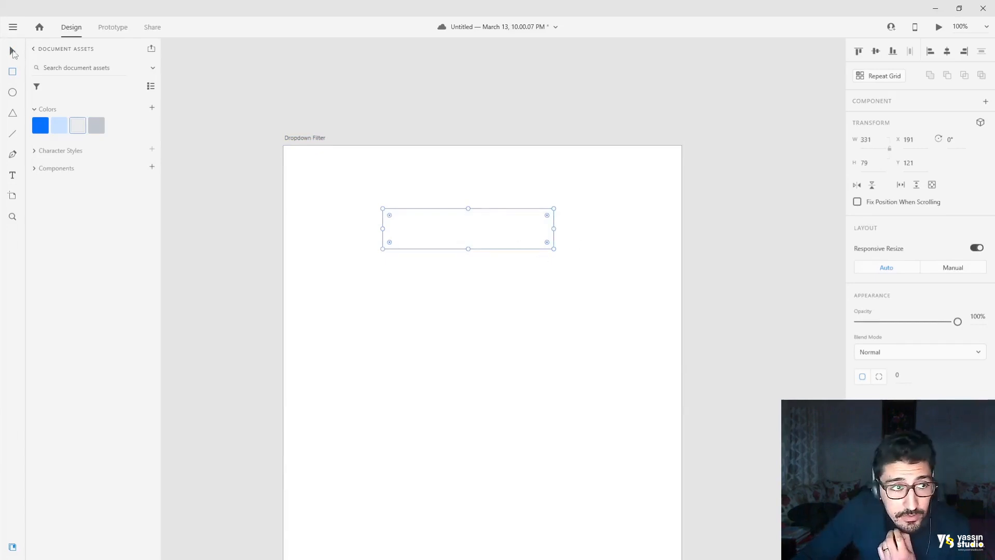
pyautogui.click(578, 268)
pyautogui.click(542, 236)
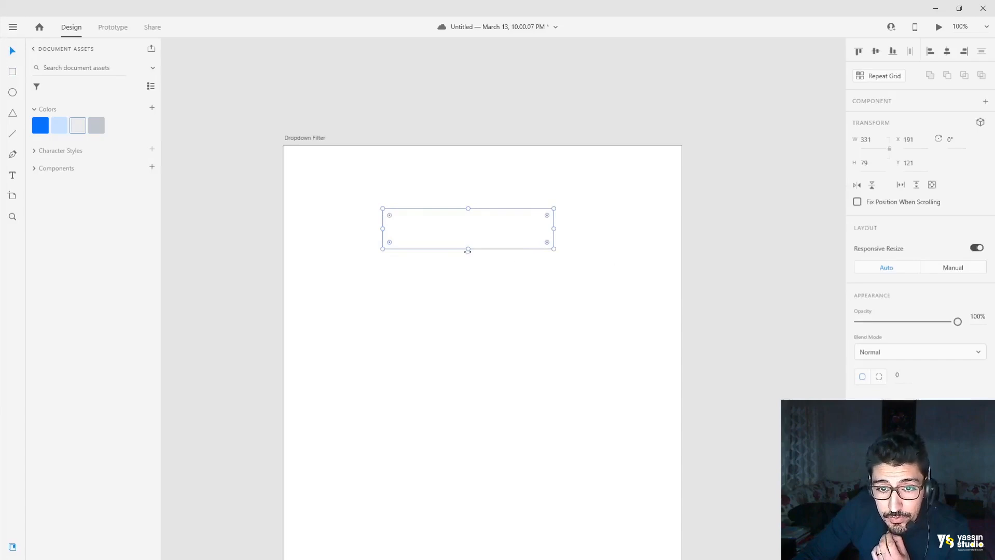
pyautogui.moveTo(469, 249); pyautogui.dragTo(470, 241)
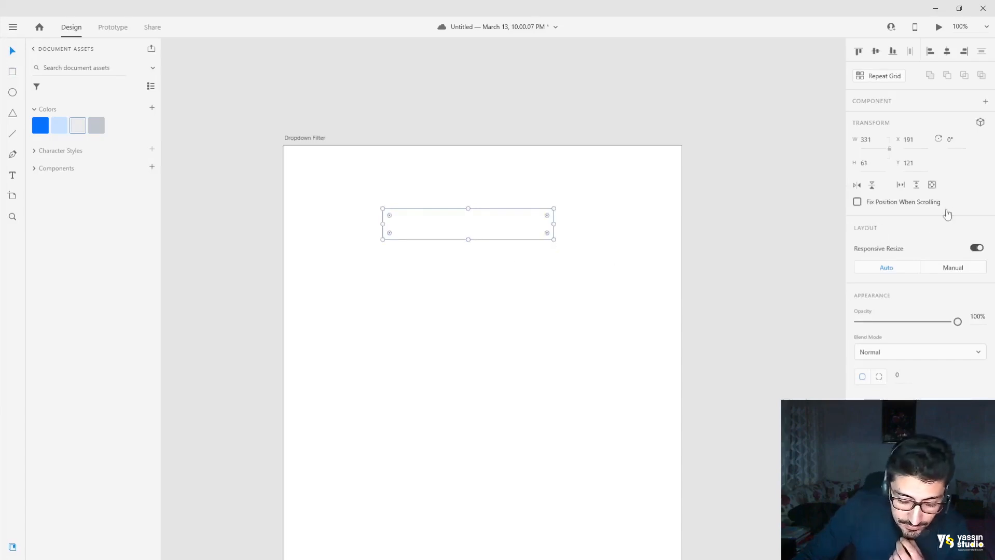
# - Set the rectangle's width to 248 and its height to 54
pyautogui.click(868, 139)
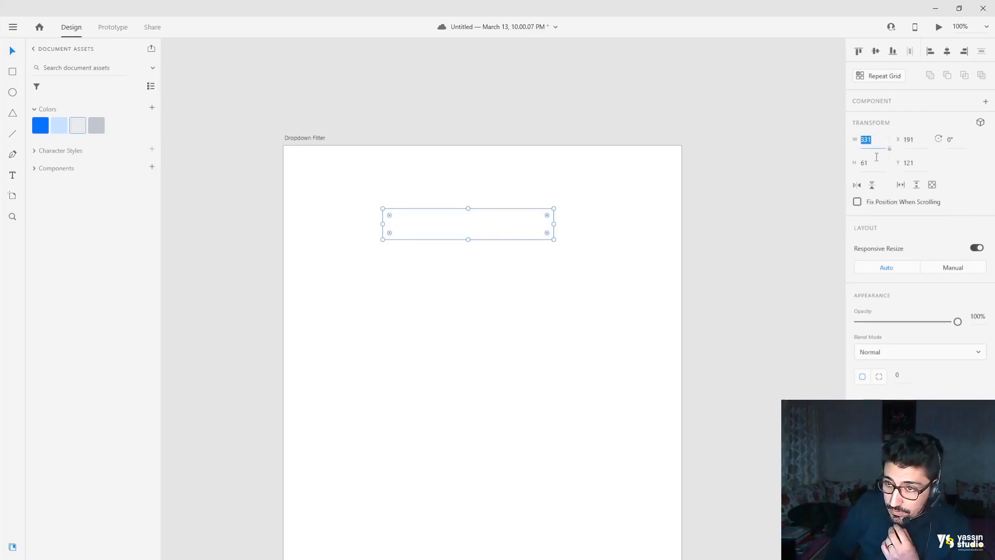
pyautogui.write('248')
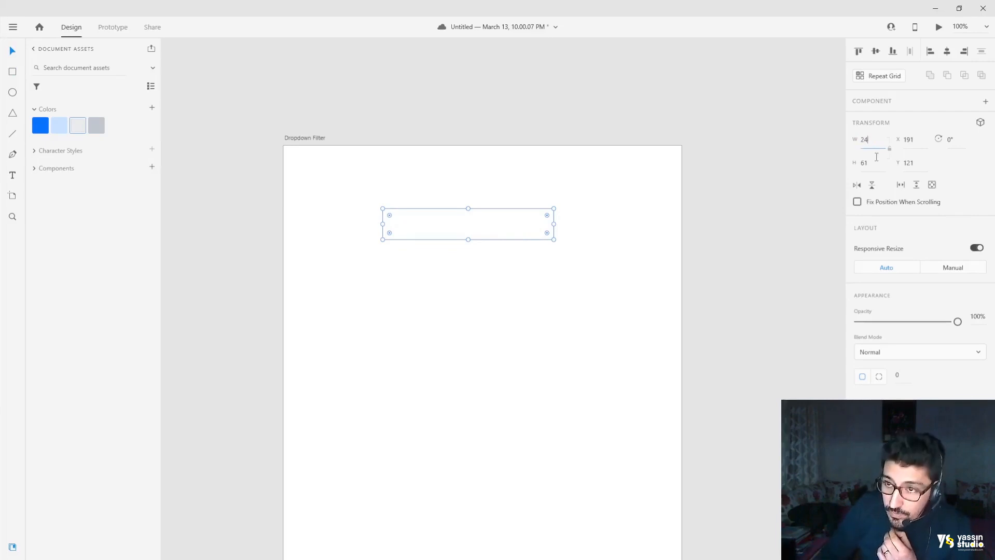
pyautogui.press('Return')
pyautogui.click(865, 162)
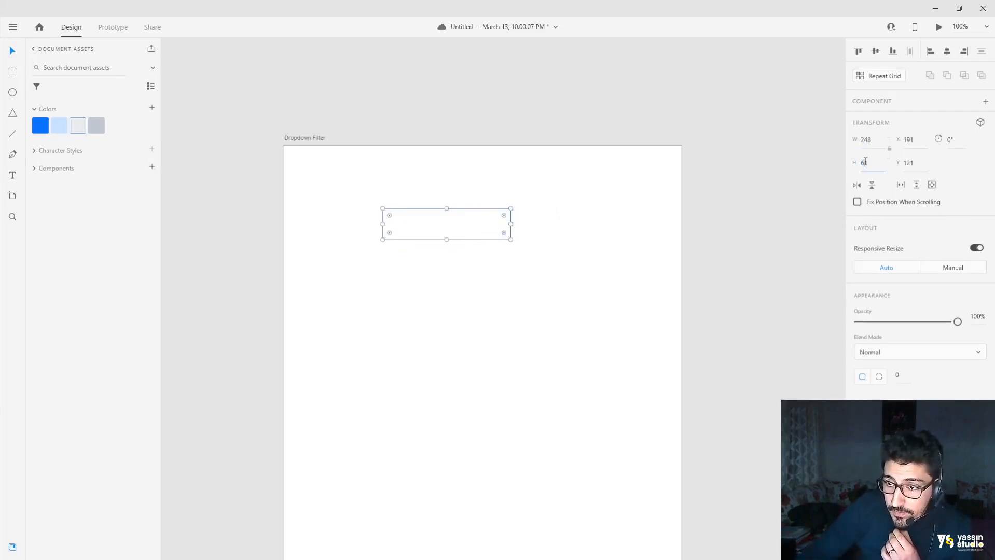
pyautogui.doubleClick(872, 162)
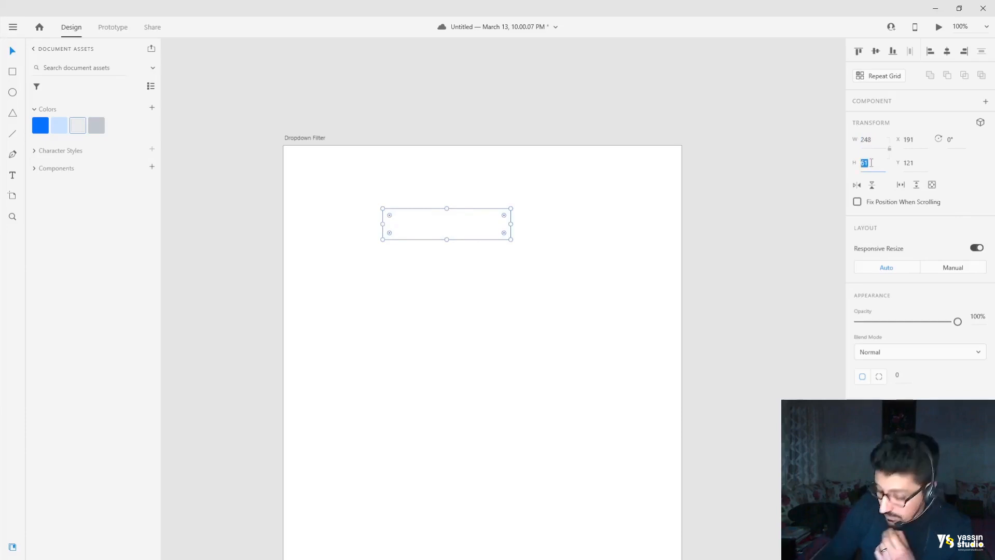
pyautogui.write('54')
pyautogui.press('Return')
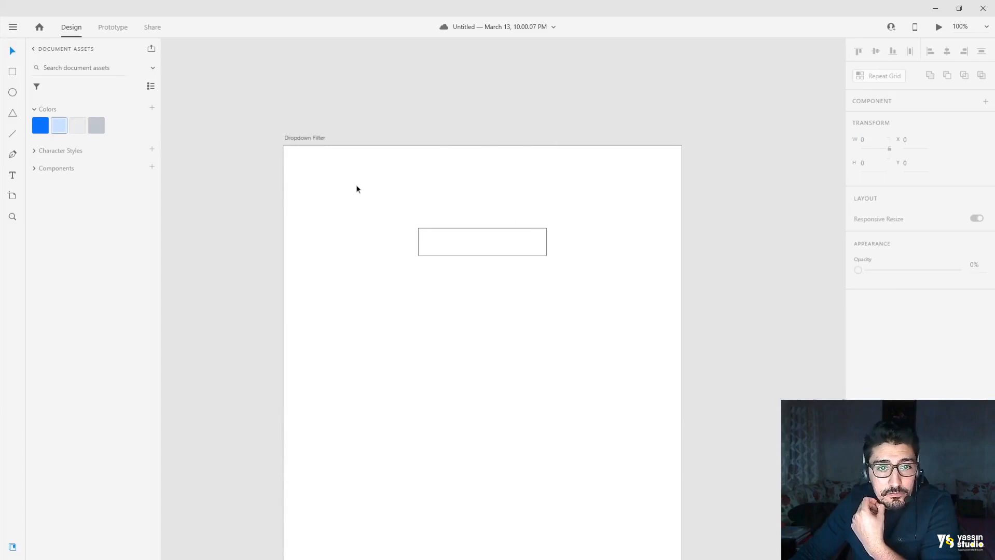
# - Fill the Dropdown Filter artboard with the lightest grey from the saved document colors
pyautogui.click(356, 185)
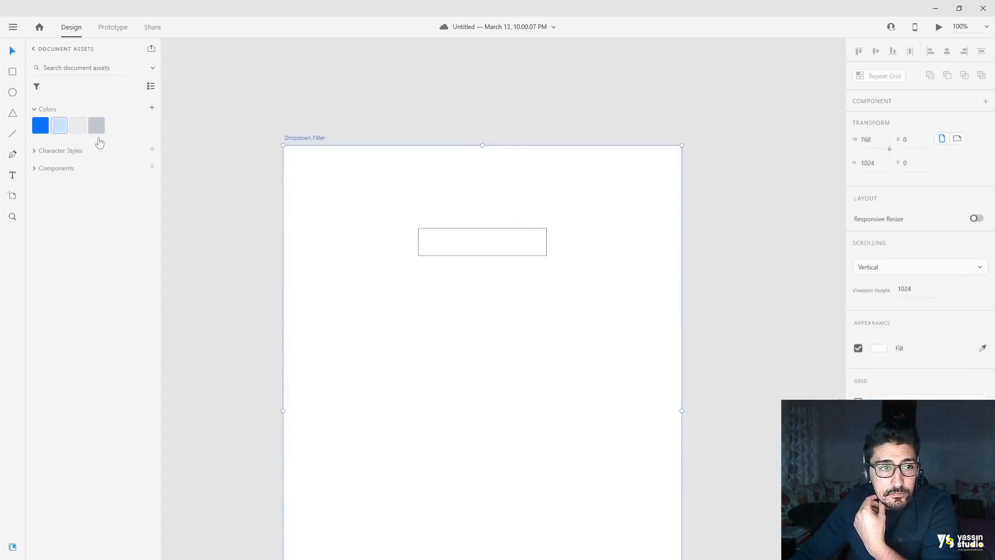
pyautogui.click(79, 126)
pyautogui.click(274, 182)
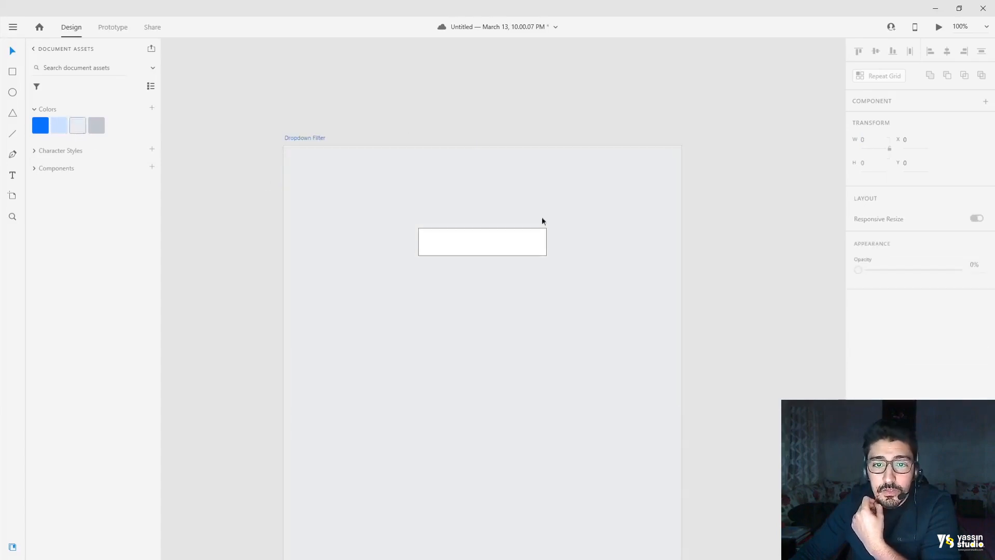
pyautogui.click(529, 244)
pyautogui.click(524, 122)
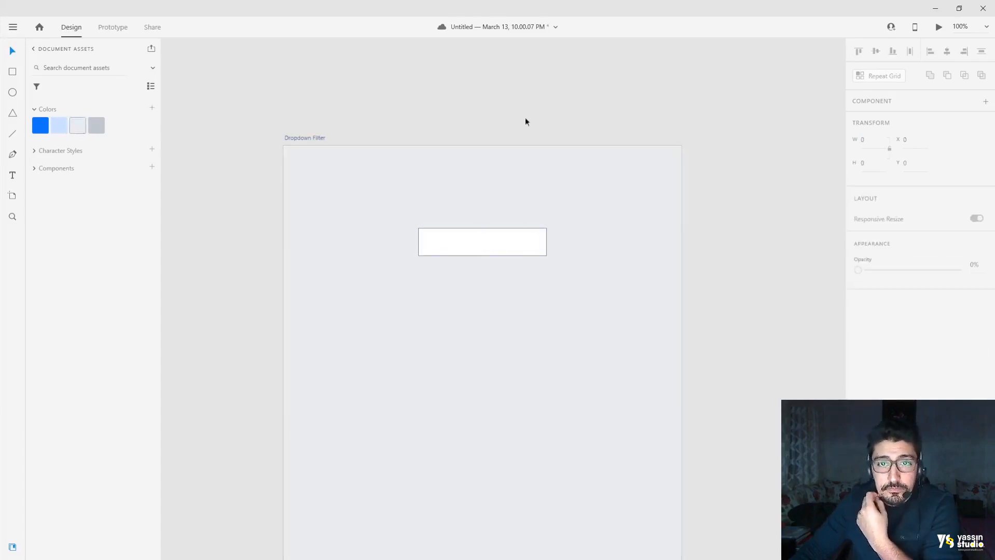
# - Round all corners of the white rectangle with a corner radius of 10
pyautogui.hotkey('ctrl', '=')
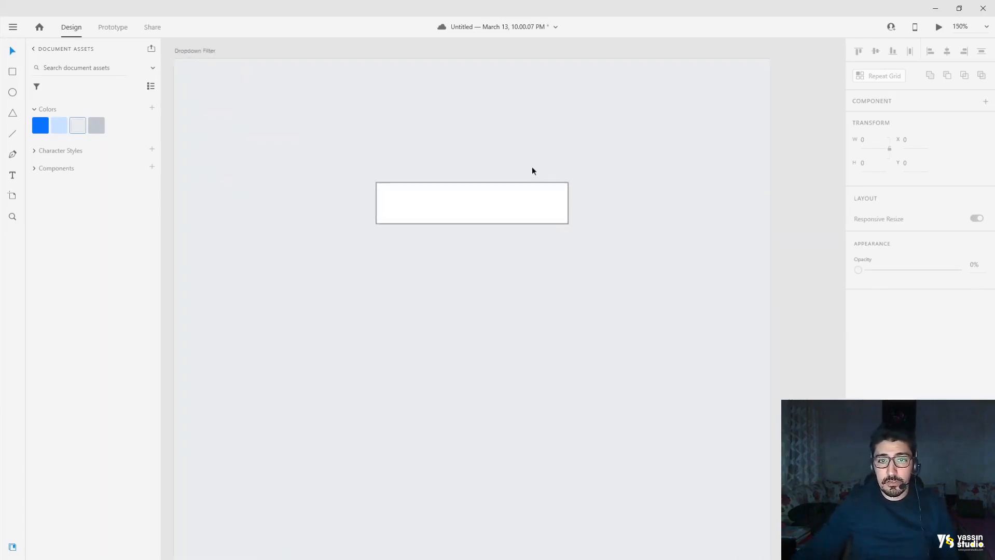
pyautogui.moveTo(488, 137); pyautogui.dragTo(502, 174)
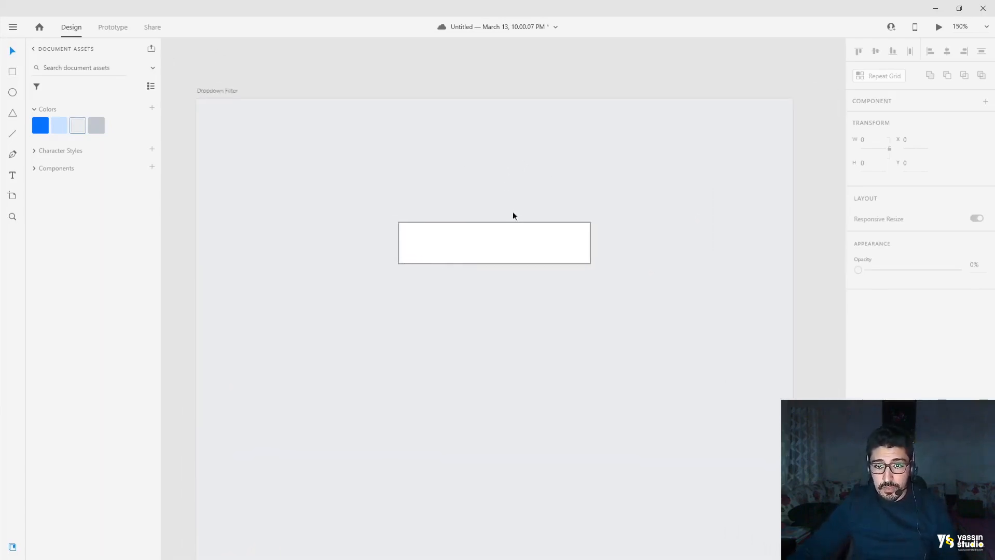
pyautogui.click(526, 244)
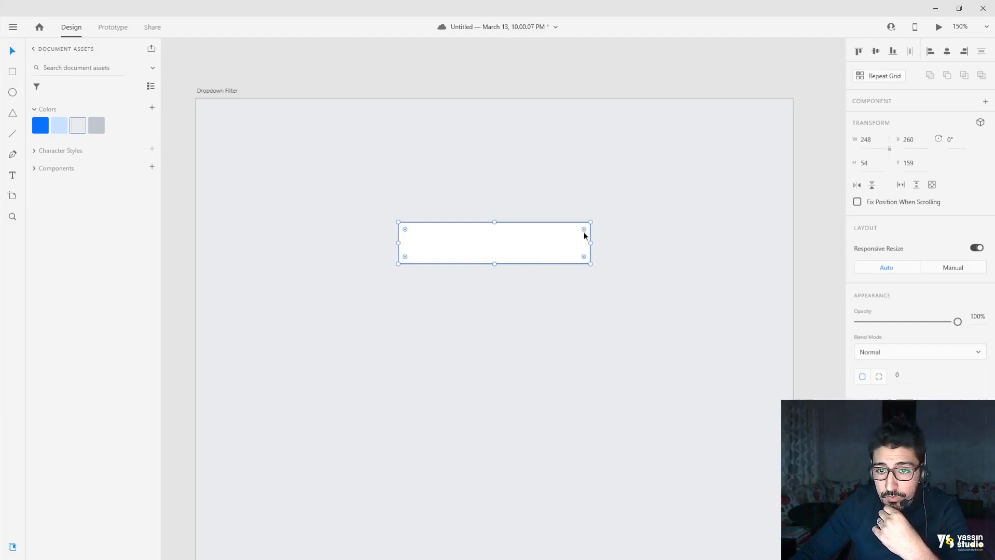
pyautogui.moveTo(585, 232); pyautogui.dragTo(587, 228)
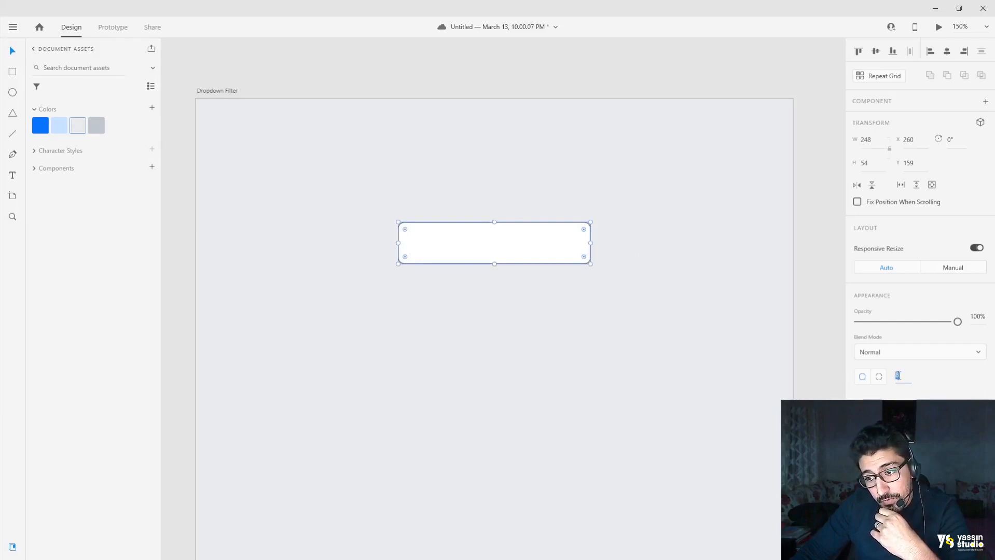
pyautogui.click(900, 376)
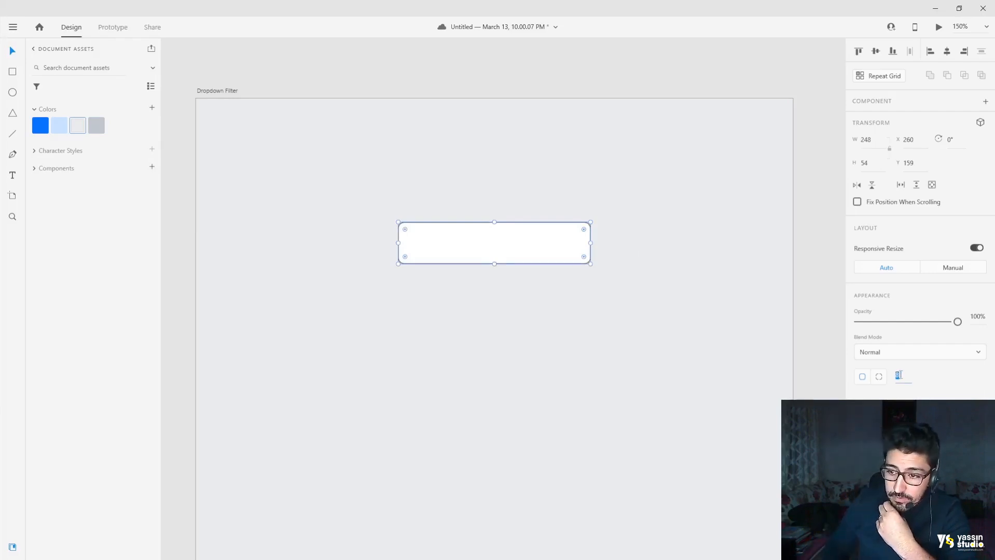
pyautogui.press('Return')
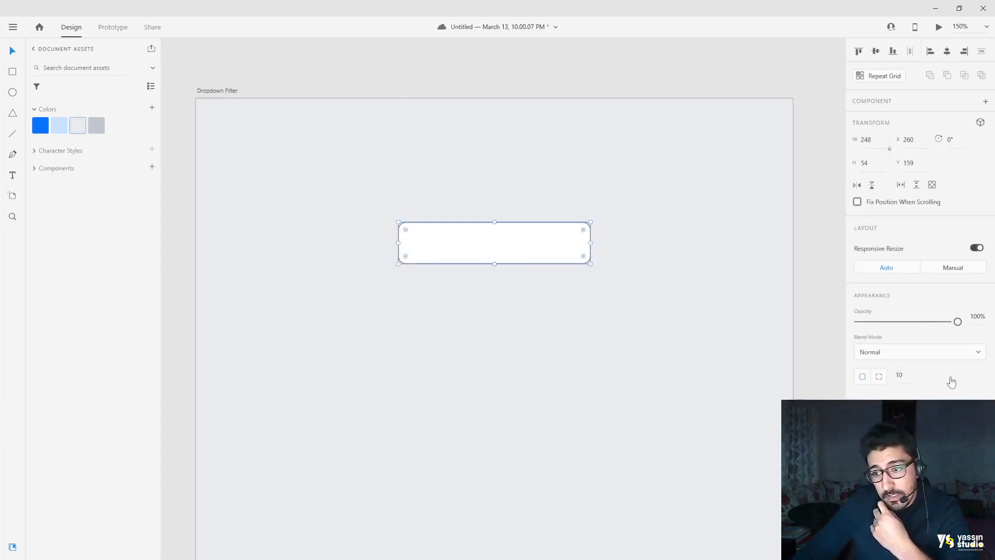
pyautogui.click(900, 375)
pyautogui.click(535, 60)
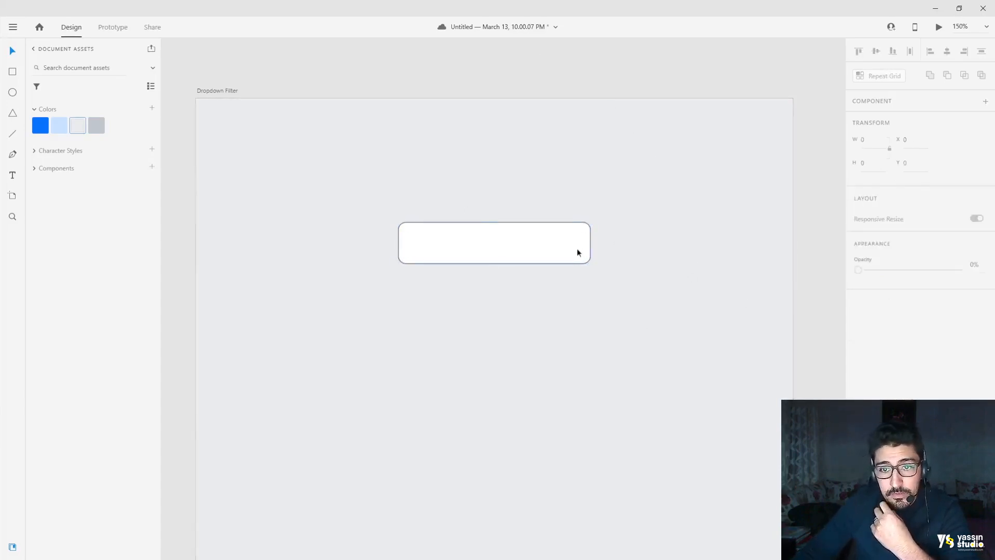
pyautogui.click(580, 248)
pyautogui.click(715, 289)
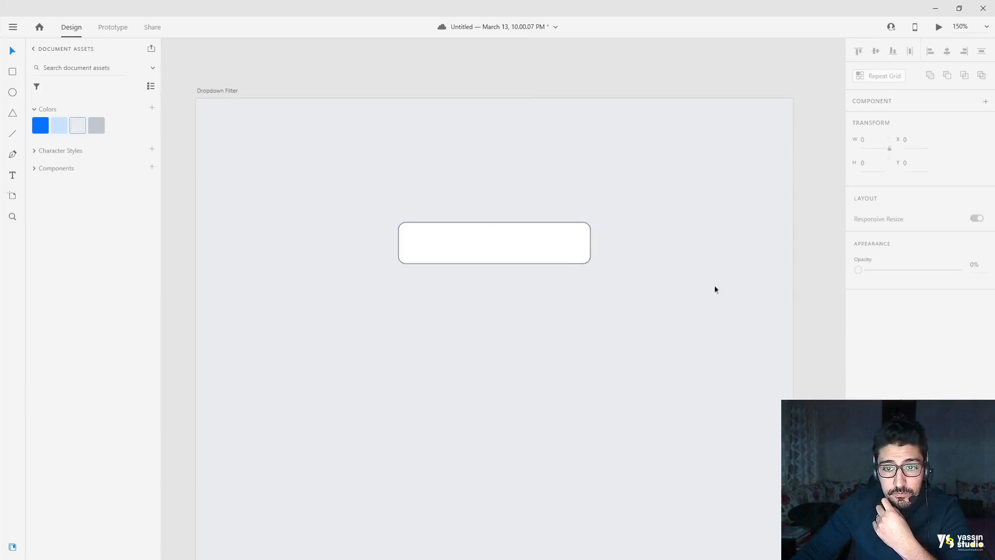
# - Copy the saved bright blue document color's value and apply it as the rounded rectangle's border color
pyautogui.click(588, 223)
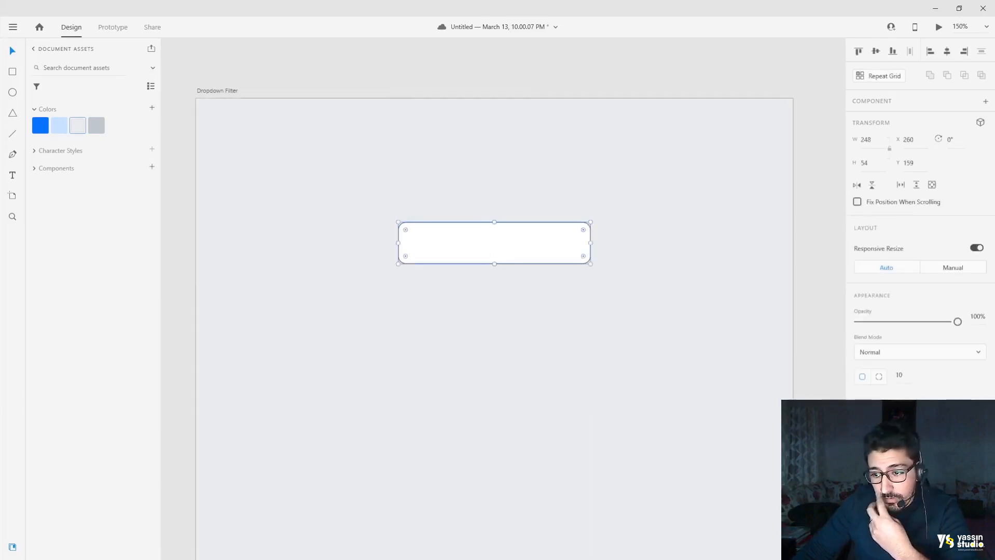
pyautogui.rightClick(44, 126)
pyautogui.click(66, 165)
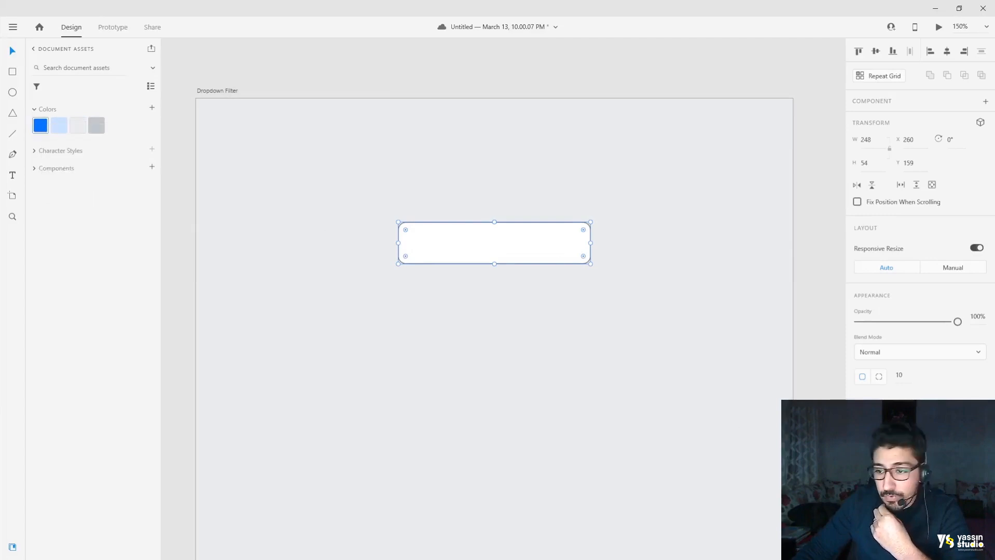
pyautogui.click(877, 432)
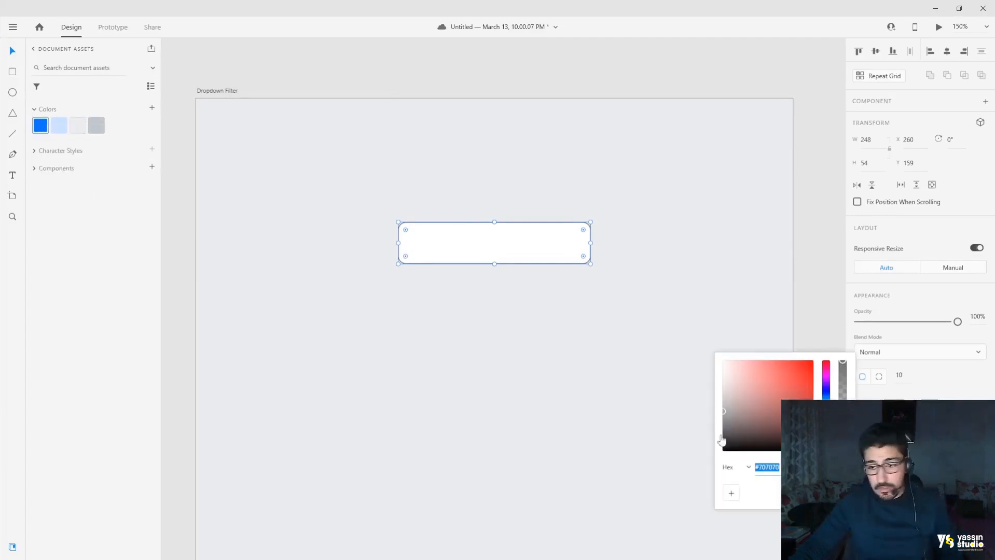
pyautogui.hotkey('ctrl', 'v')
pyautogui.press('Return')
pyautogui.click(649, 148)
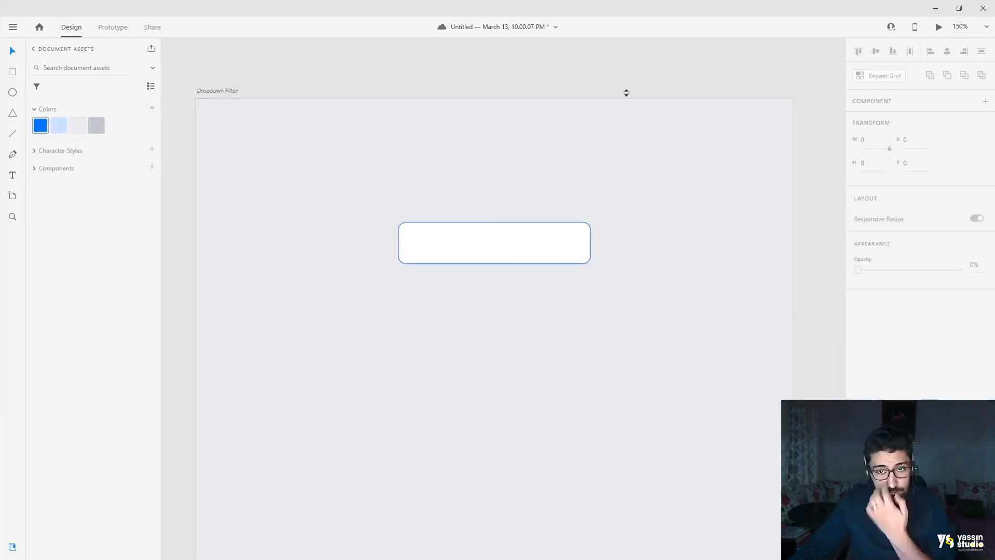
pyautogui.click(531, 251)
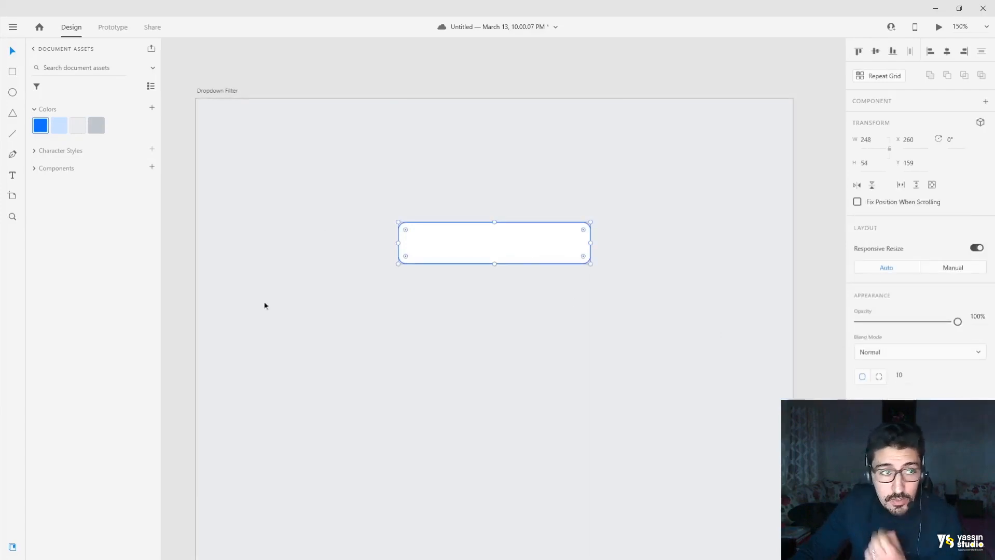
# - Add the text "Adobe XD" below the rounded rectangle on the Dropdown Filter artboard
pyautogui.click(13, 175)
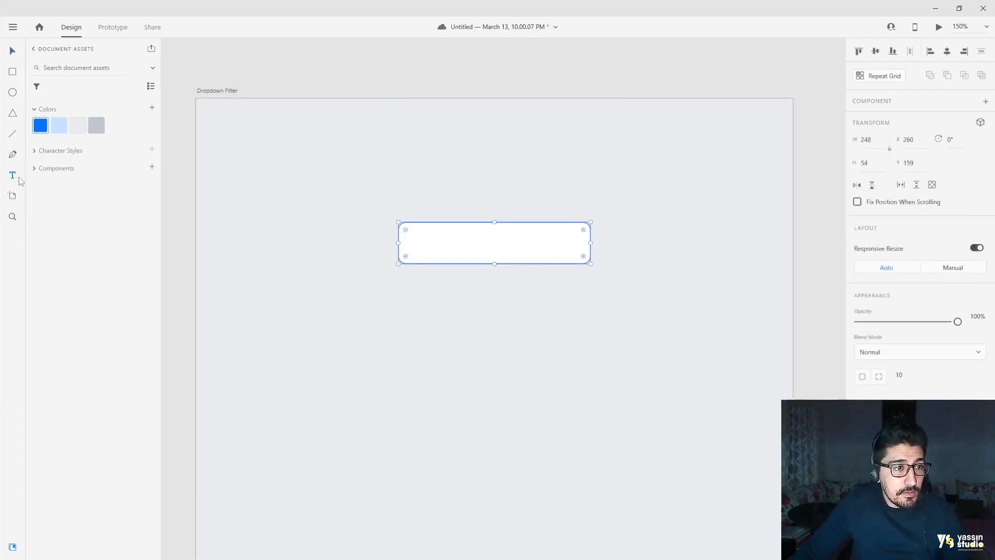
pyautogui.click(451, 311)
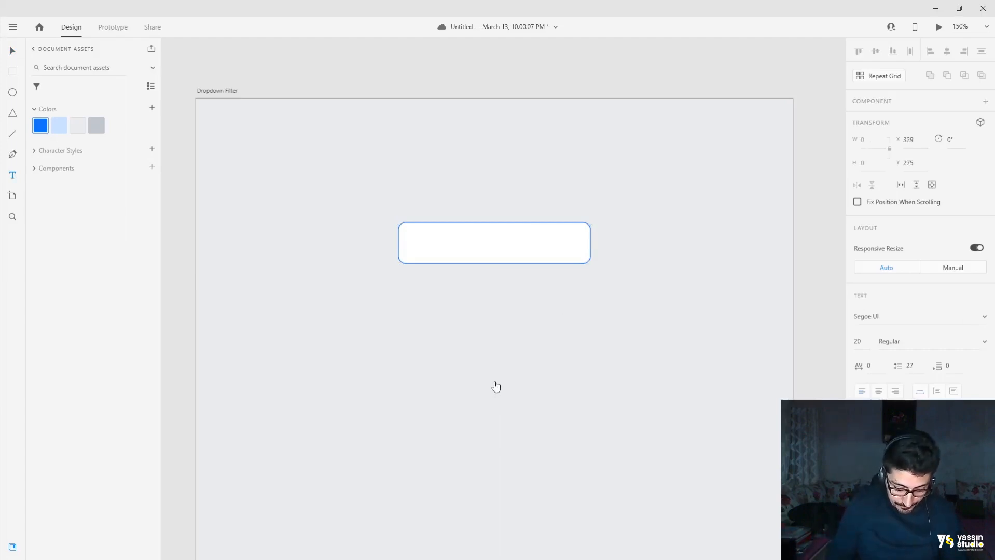
pyautogui.write('Ab')
pyautogui.press('BackSpace')
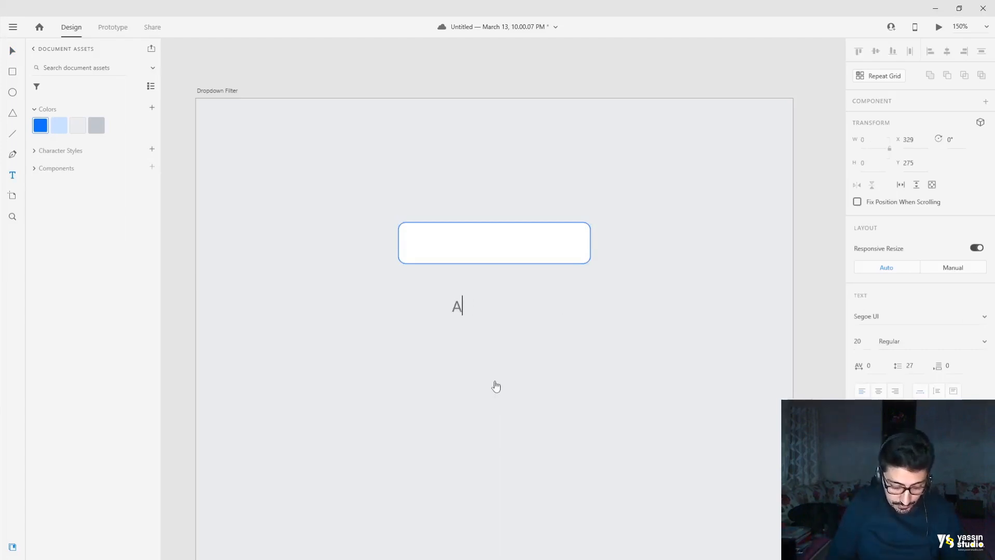
pyautogui.write('dobe ')
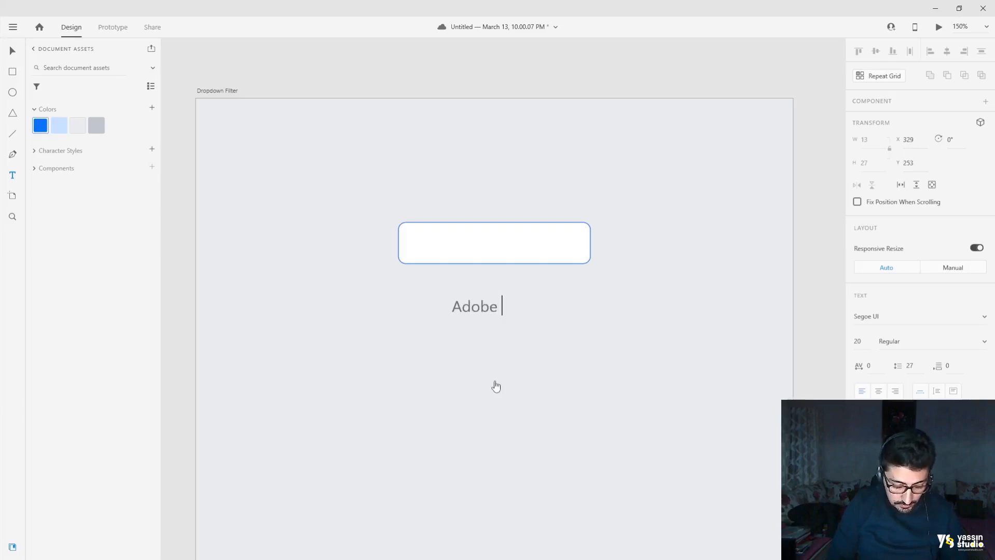
pyautogui.write('XD')
pyautogui.press('Escape')
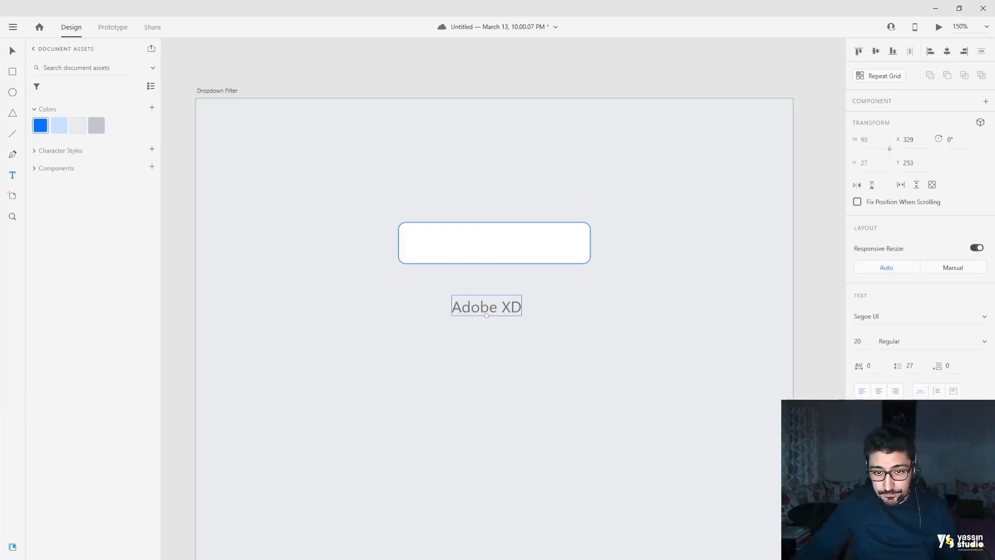
pyautogui.click(12, 50)
pyautogui.click(218, 123)
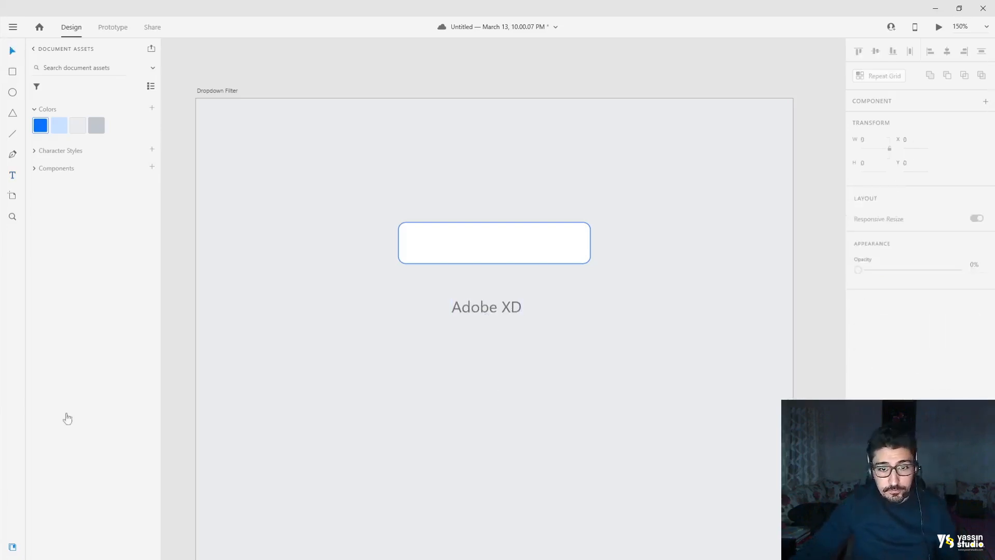
# - Apply the darkest grey from the saved document colors to the "Adobe XD" text
pyautogui.click(508, 310)
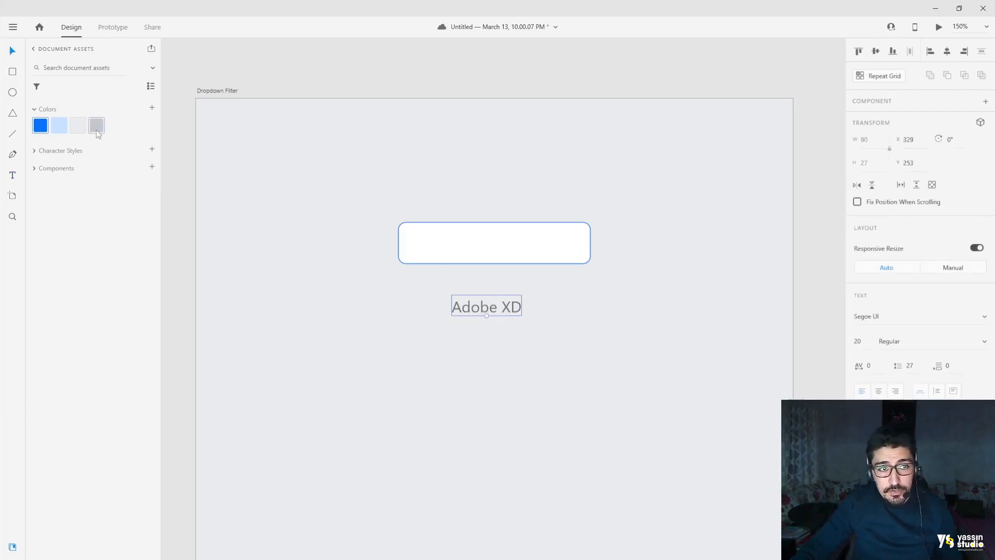
pyautogui.click(97, 125)
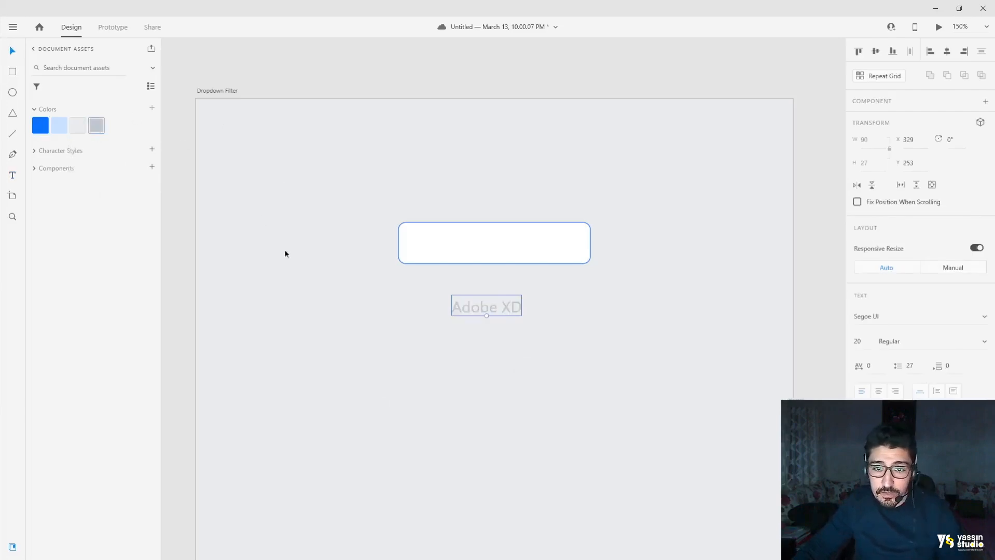
pyautogui.click(284, 251)
# - Move the "Adobe XD" text into the rounded rectangle and change its fill to a darker neutral grey
pyautogui.moveTo(514, 309); pyautogui.dragTo(483, 245)
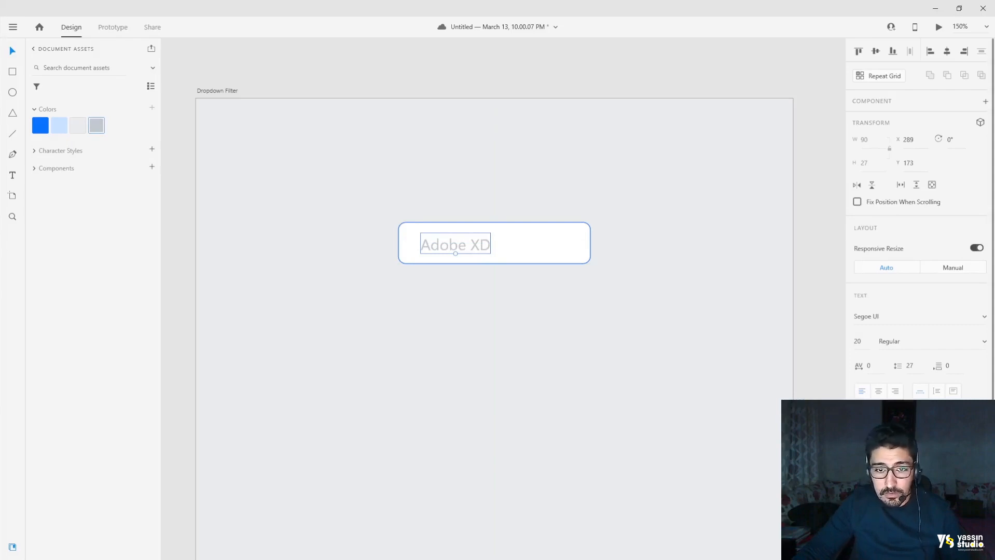
pyautogui.click(861, 525)
pyautogui.moveTo(729, 471); pyautogui.dragTo(724, 490)
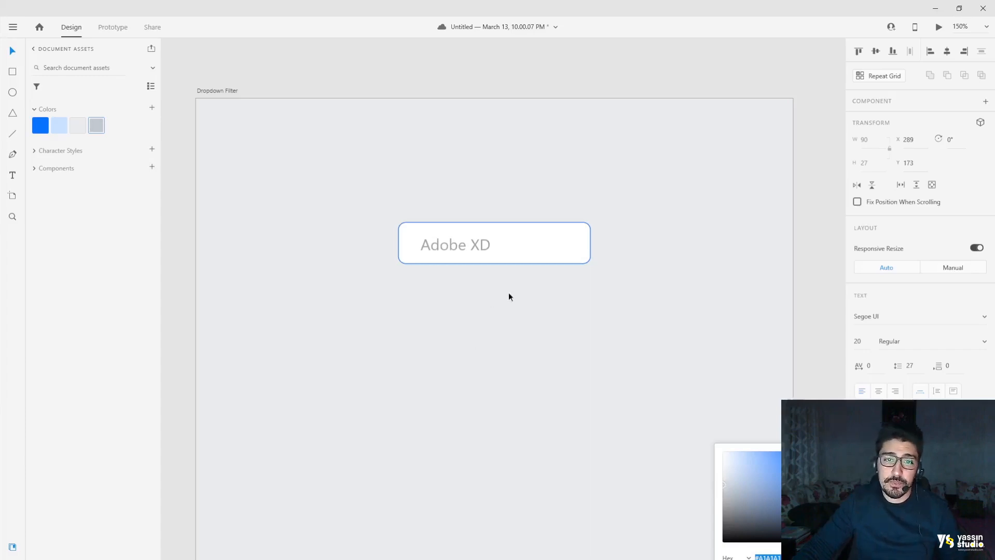
pyautogui.click(726, 488)
pyautogui.click(563, 353)
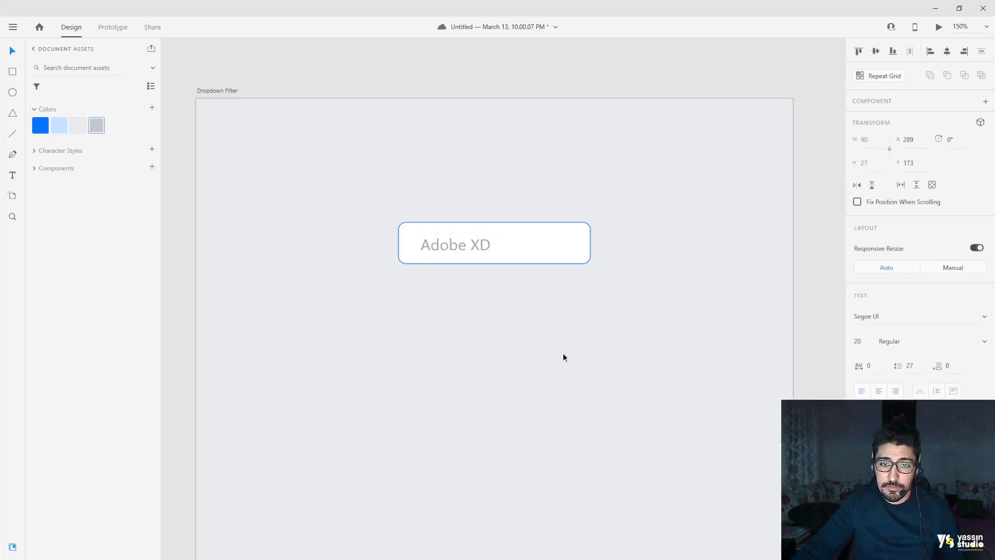
# - Shift the "Adobe XD" text towards the rounded rectangle's left edge, placing it at X 280
pyautogui.click(477, 245)
pyautogui.moveTo(478, 244)
pyautogui.mouseDown()
pyautogui.moveTo(469, 236)
pyautogui.moveTo(485, 244)
pyautogui.mouseUp()
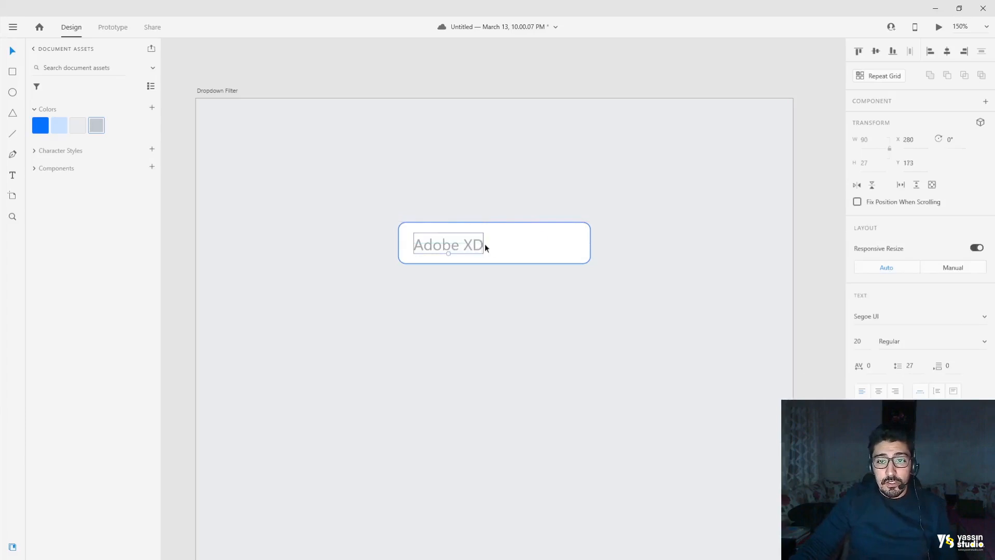
pyautogui.click(568, 248)
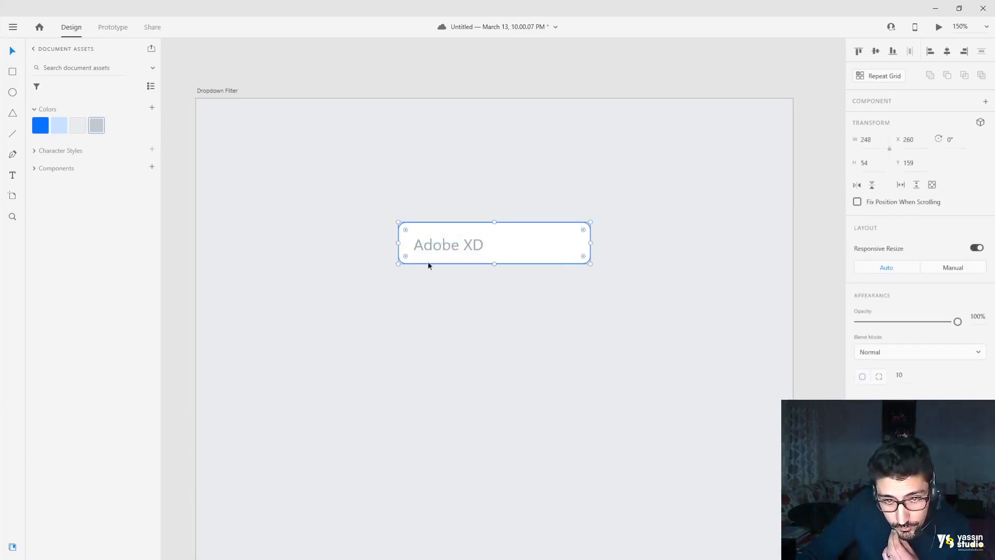
pyautogui.moveTo(436, 250); pyautogui.dragTo(430, 248)
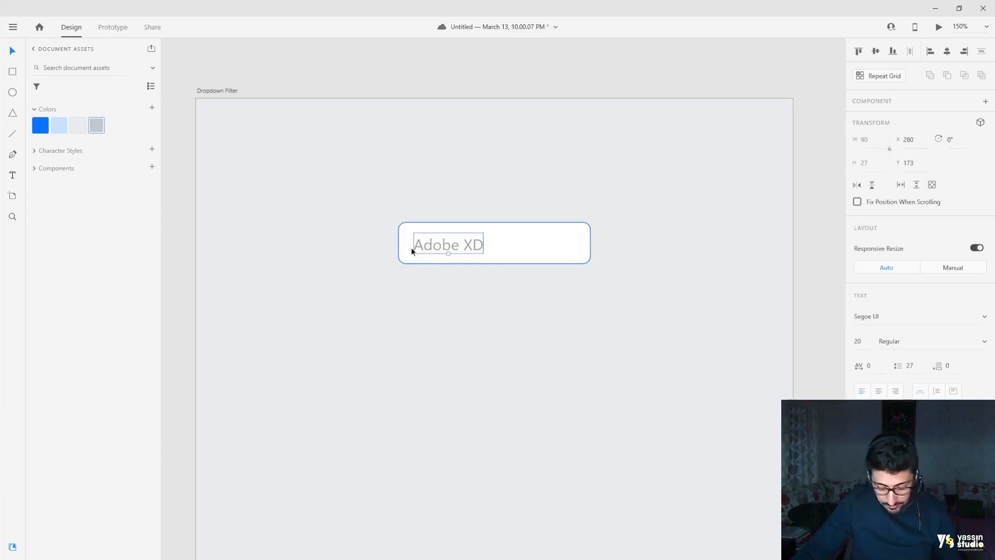
# - Measure the "Adobe XD" text's distances to the rectangle's edges and fine-tune its vertical position
pyautogui.press('alt')
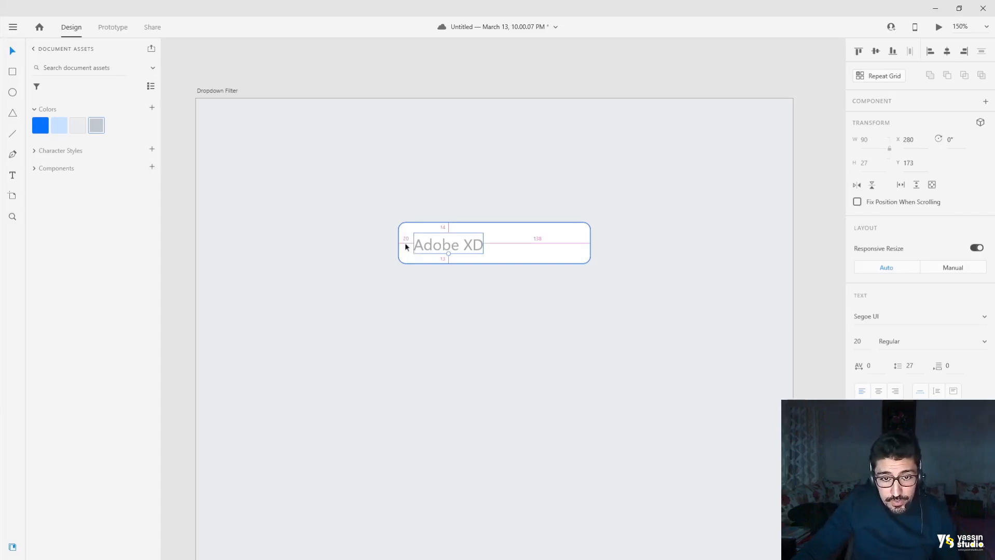
pyautogui.click(481, 225)
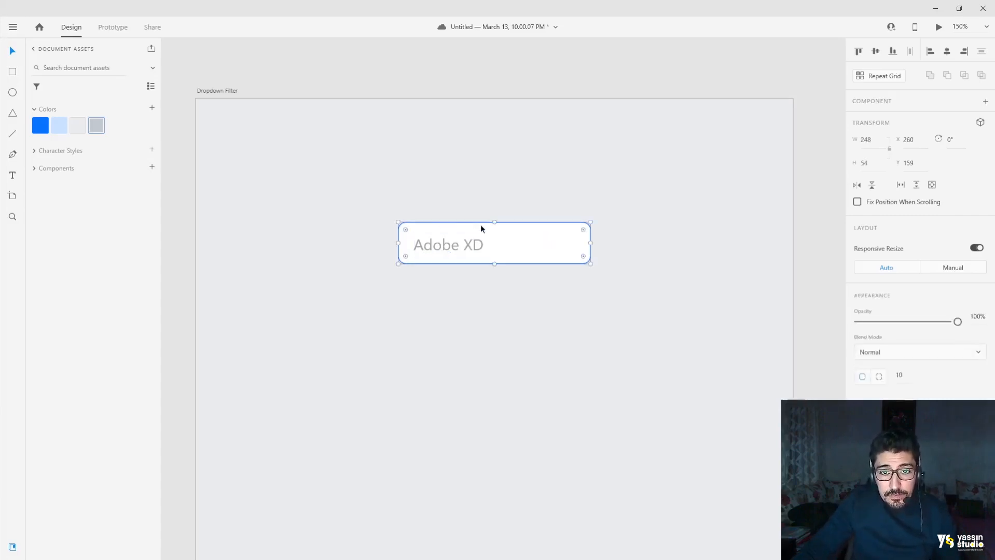
pyautogui.press('Escape')
pyautogui.click(463, 246)
pyautogui.click(480, 311)
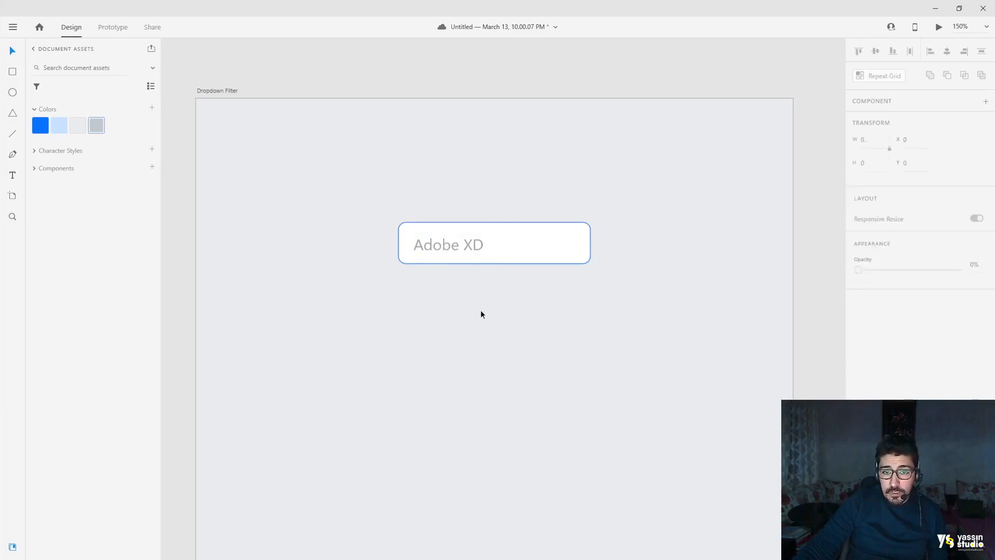
pyautogui.click(471, 248)
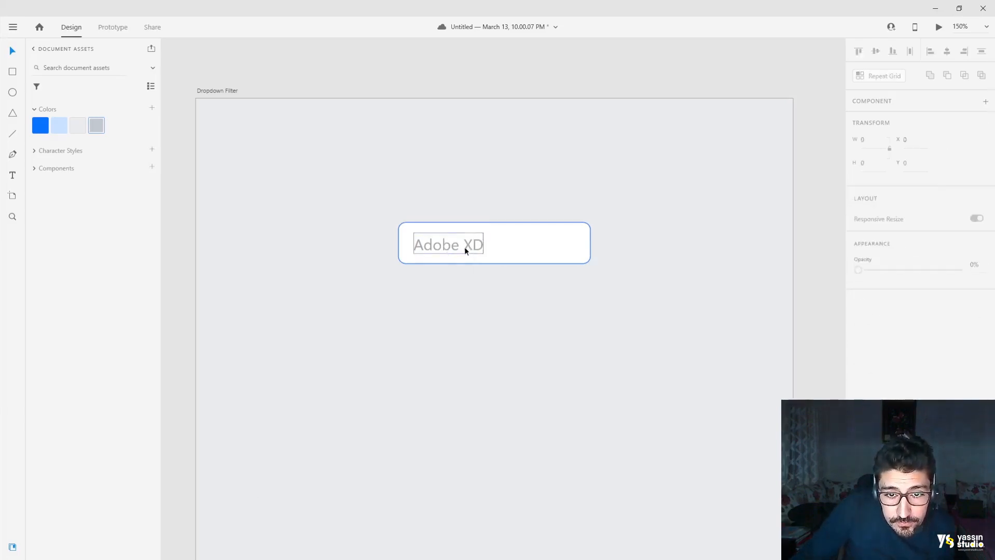
pyautogui.moveTo(469, 246); pyautogui.dragTo(470, 243)
pyautogui.click(517, 227)
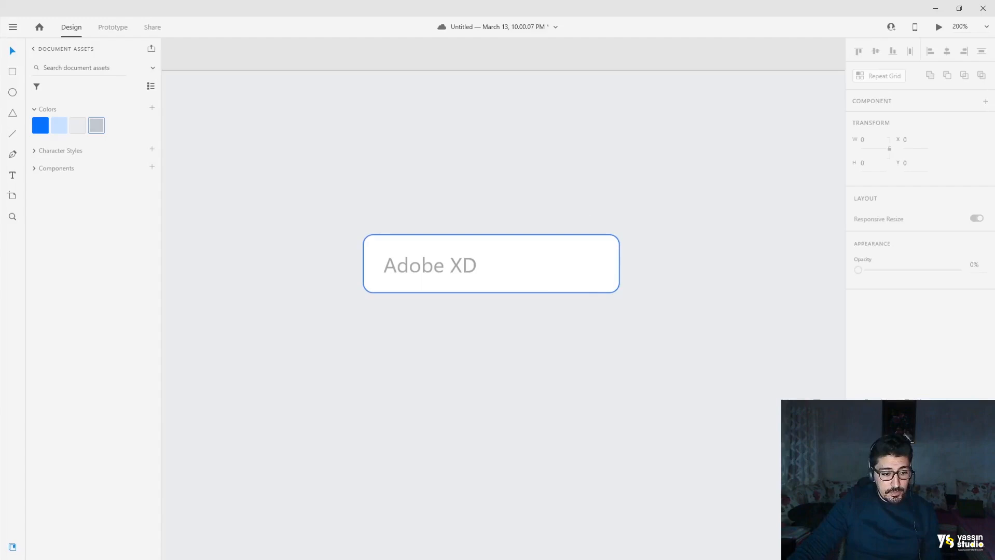
# - Switch to the Font Awesome v5 icon page in the browser and search for "arrow up"
pyautogui.moveTo(168, 559)
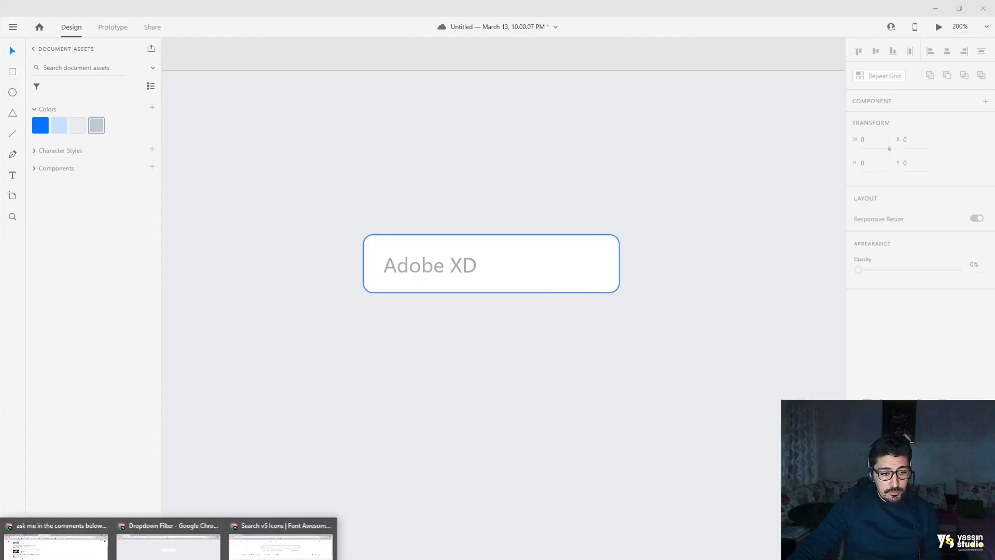
pyautogui.click(281, 543)
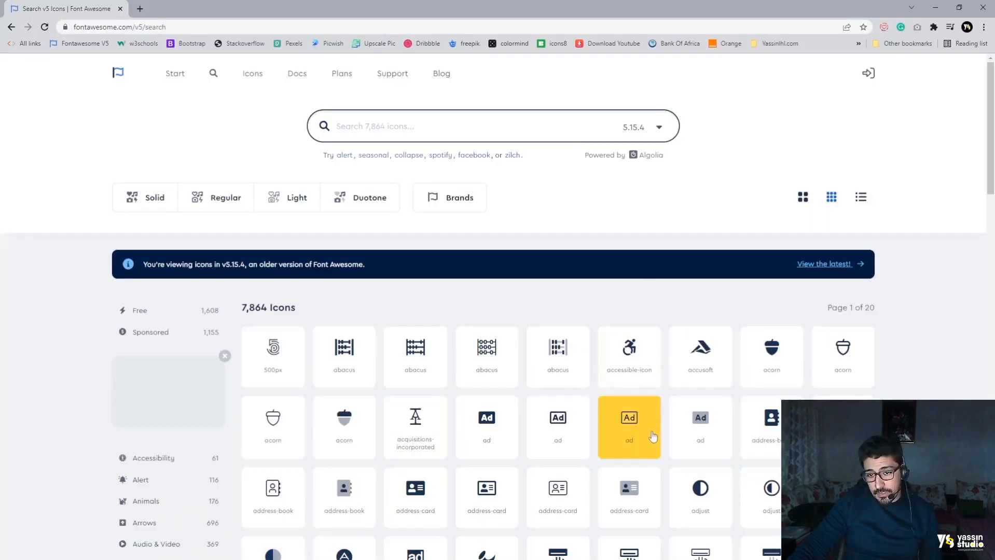
pyautogui.click(468, 123)
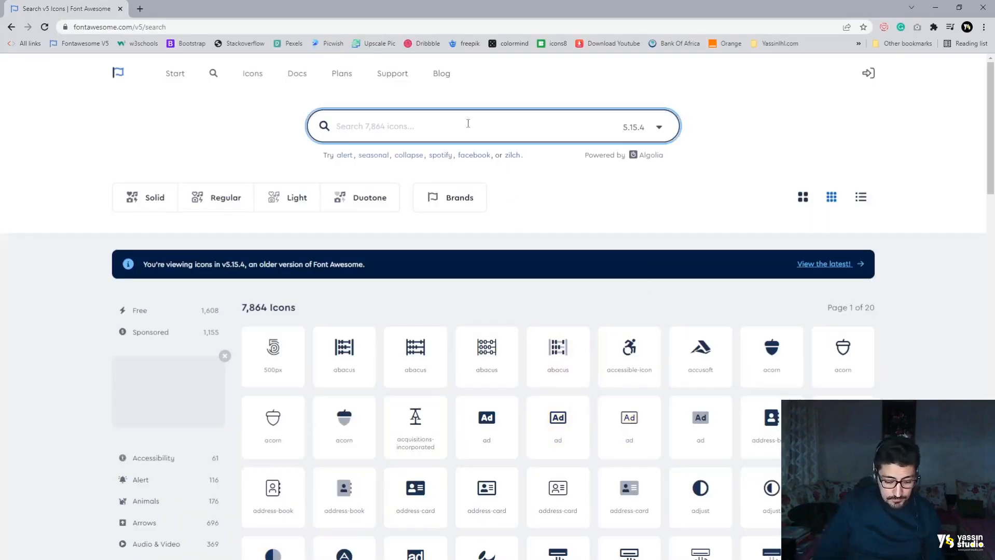
pyautogui.write('arr')
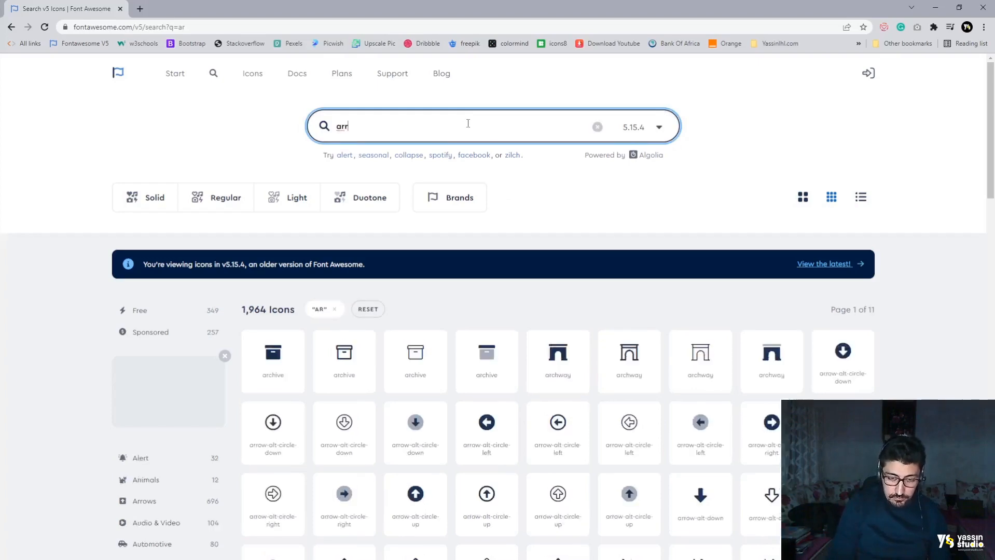
pyautogui.write('ow')
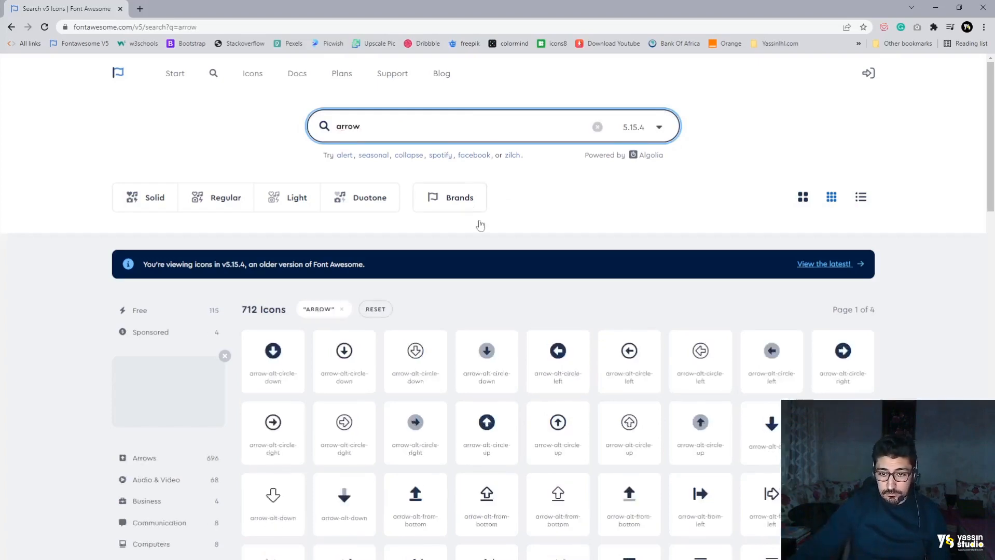
pyautogui.write(' up')
# - Find the solid angle-up icon among the results, open its details and copy its glyph
pyautogui.scroll(-3, 477, 505)
pyautogui.scroll(3, 515, 422)
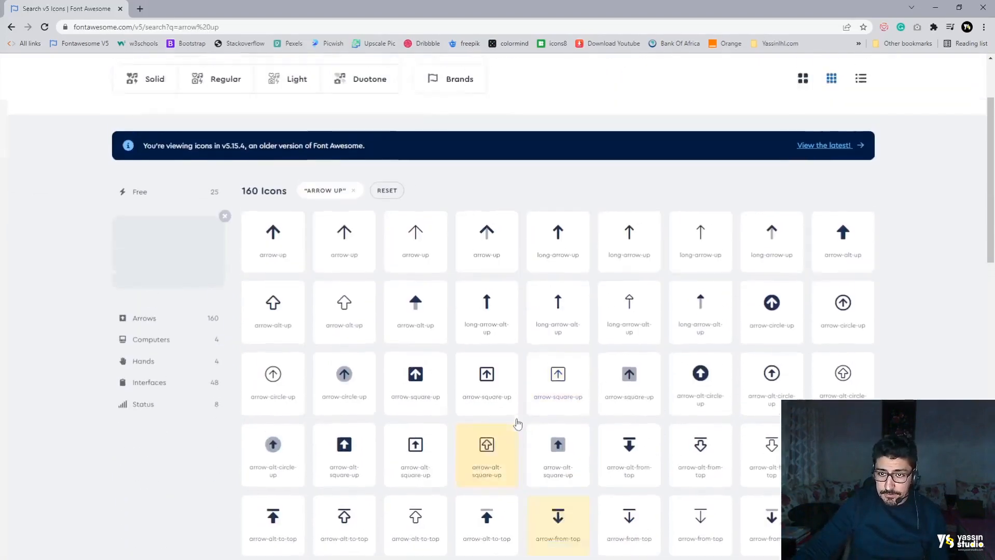
pyautogui.scroll(-6, 638, 264)
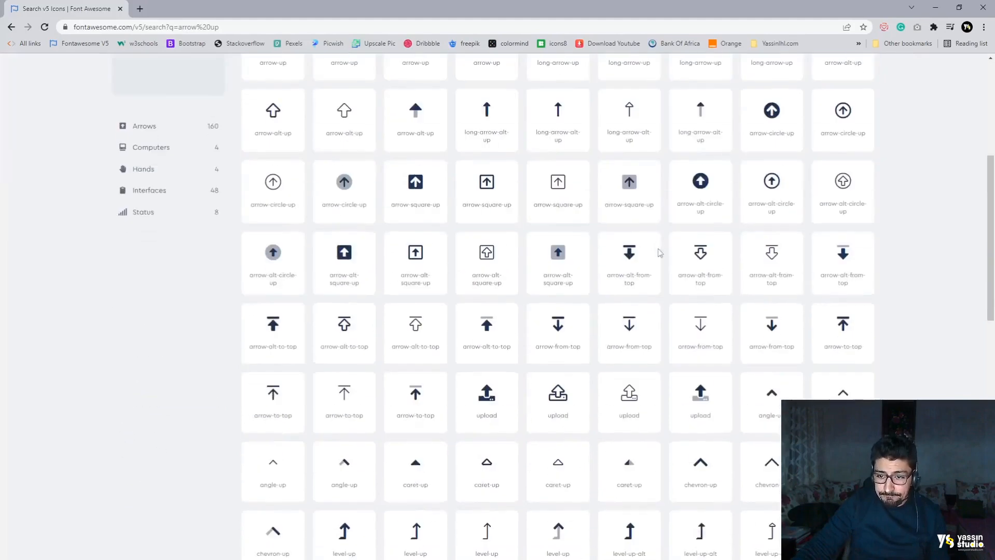
pyautogui.click(770, 397)
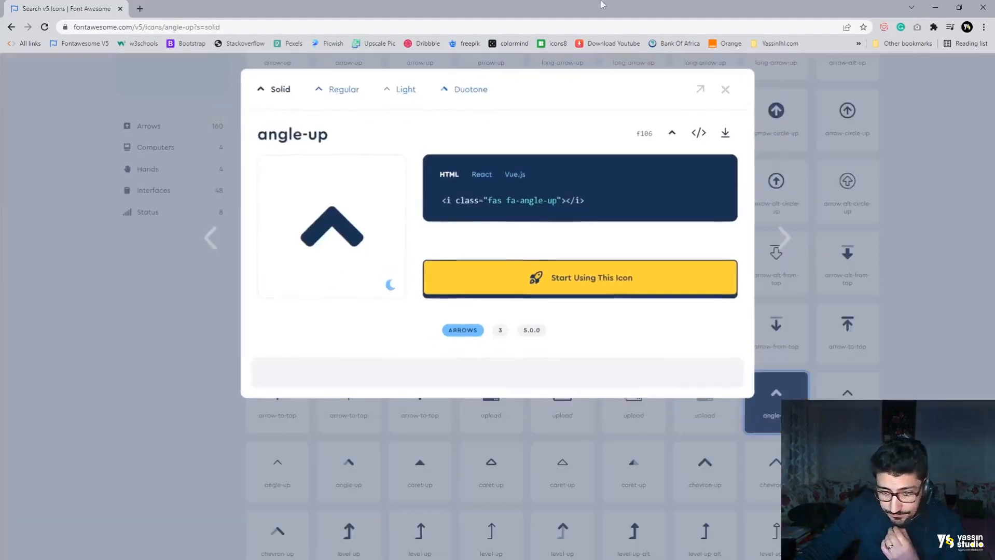
pyautogui.click(672, 136)
# - Switch back to Adobe XD and paste the copied glyph as a new text object above the dropdown field
pyautogui.hotkey('alt', 'Tab')
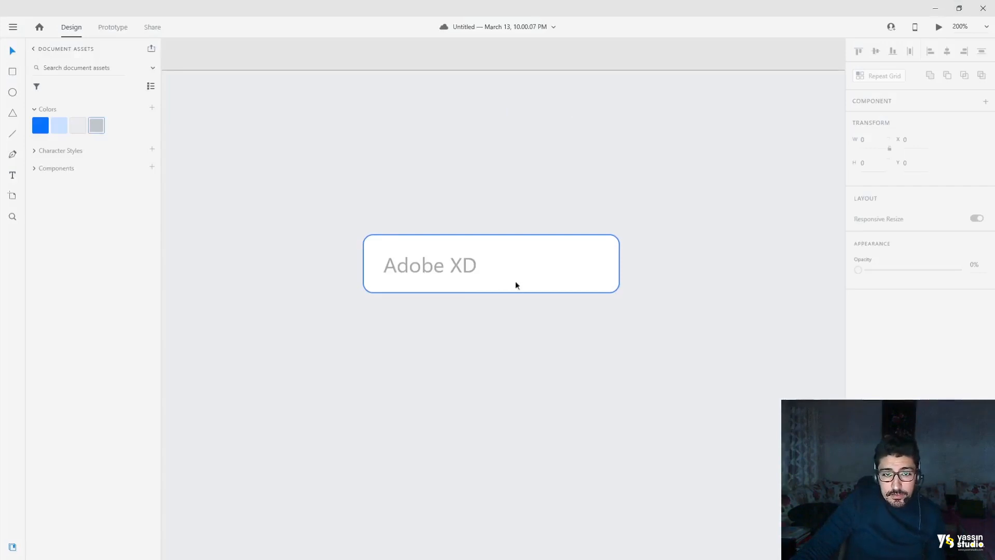
pyautogui.click(13, 175)
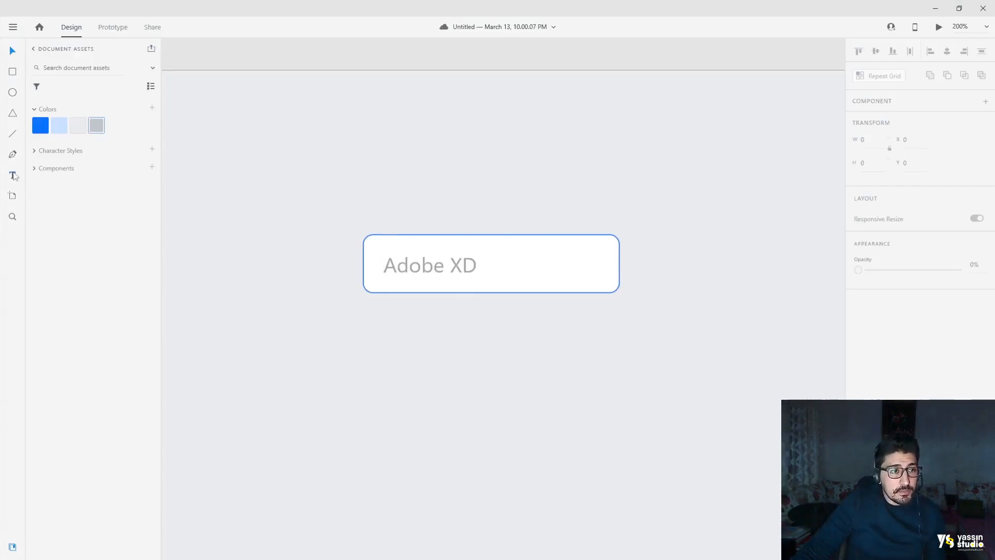
pyautogui.click(477, 150)
pyautogui.hotkey('ctrl', 'v')
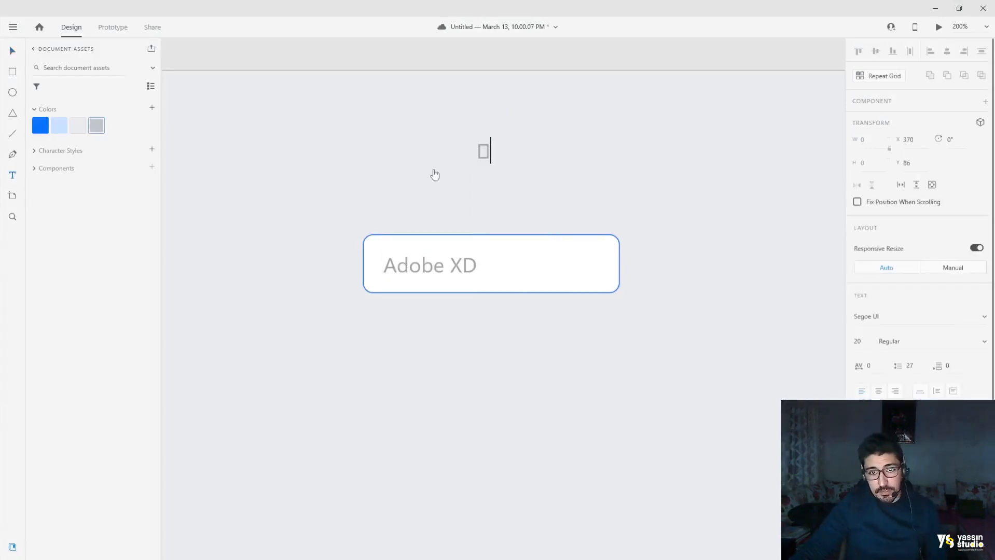
# - Set the pasted glyph's font to Font Awesome 5 Free
pyautogui.doubleClick(483, 152)
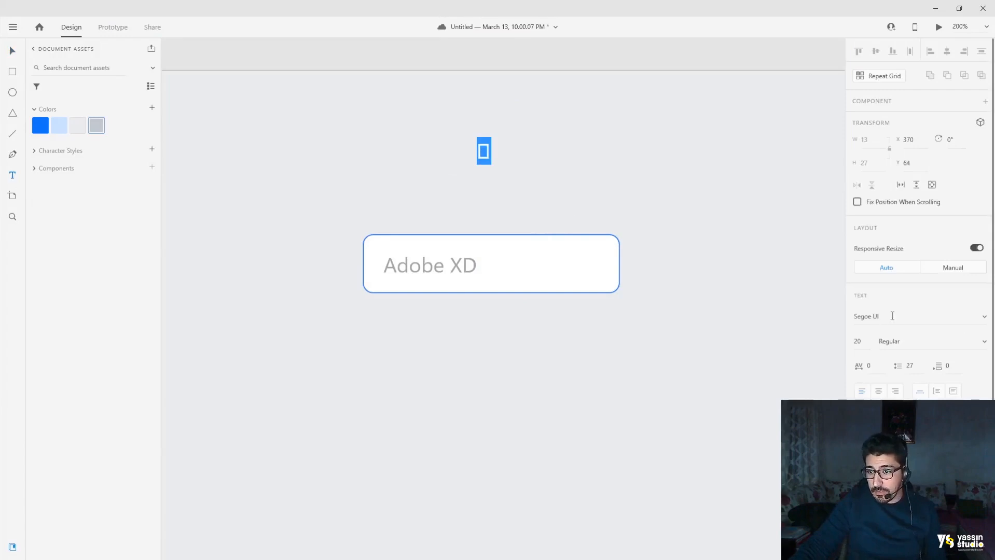
pyautogui.click(893, 317)
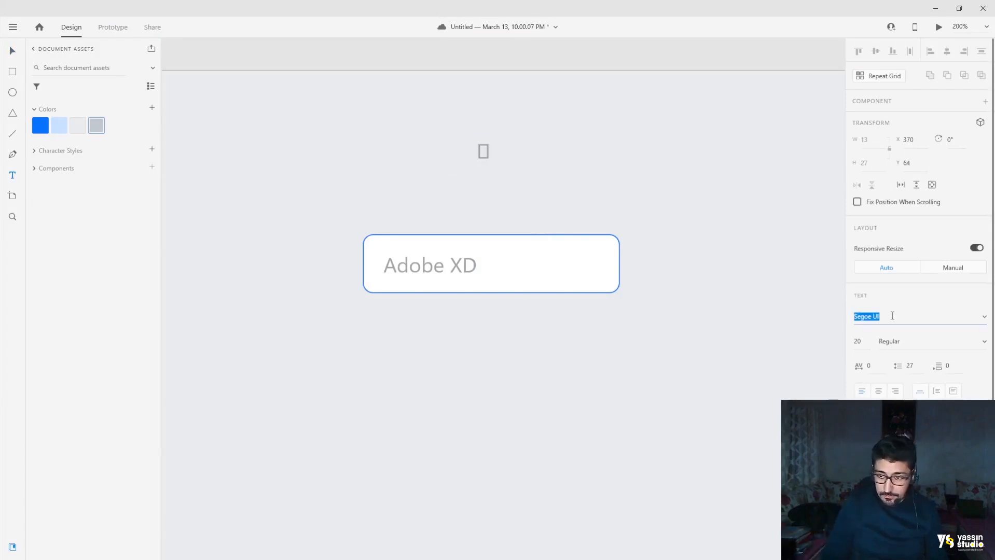
pyautogui.write('Fonts')
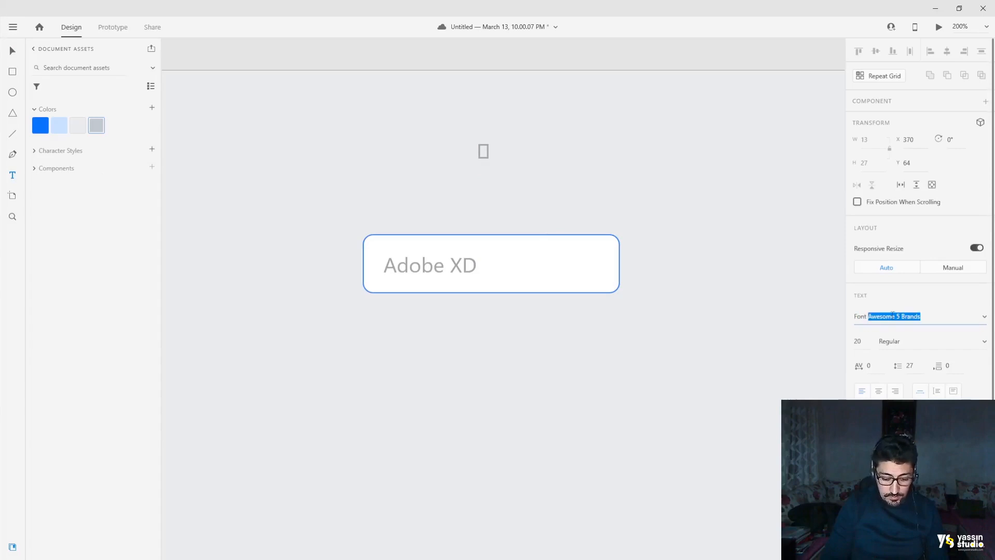
pyautogui.press('Return')
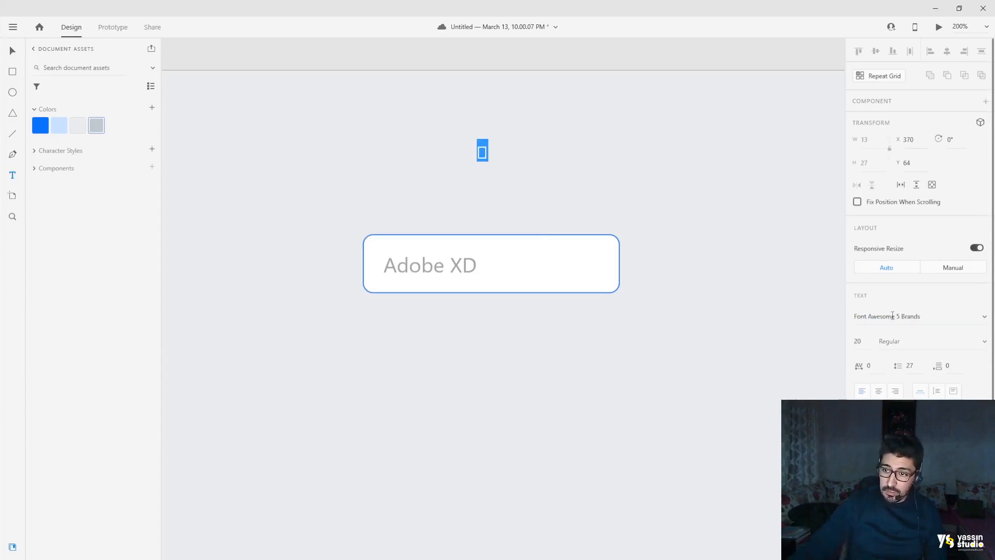
pyautogui.click(929, 316)
pyautogui.press('Down')
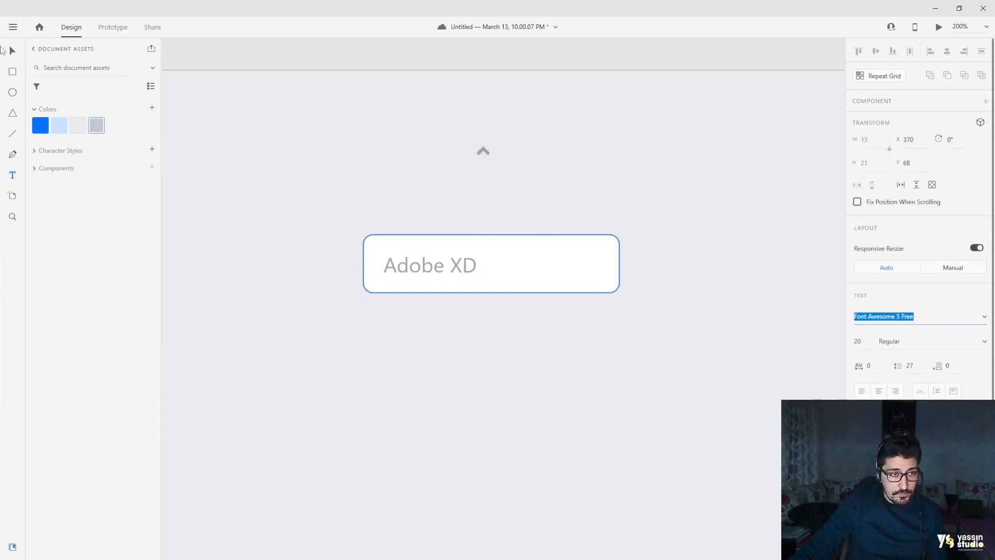
# - Move the arrow icon inside the dropdown field's right end, at about X 475, Y 176, and check its spacing to the field edges
pyautogui.click(13, 50)
pyautogui.click(486, 144)
pyautogui.moveTo(484, 156); pyautogui.dragTo(594, 263)
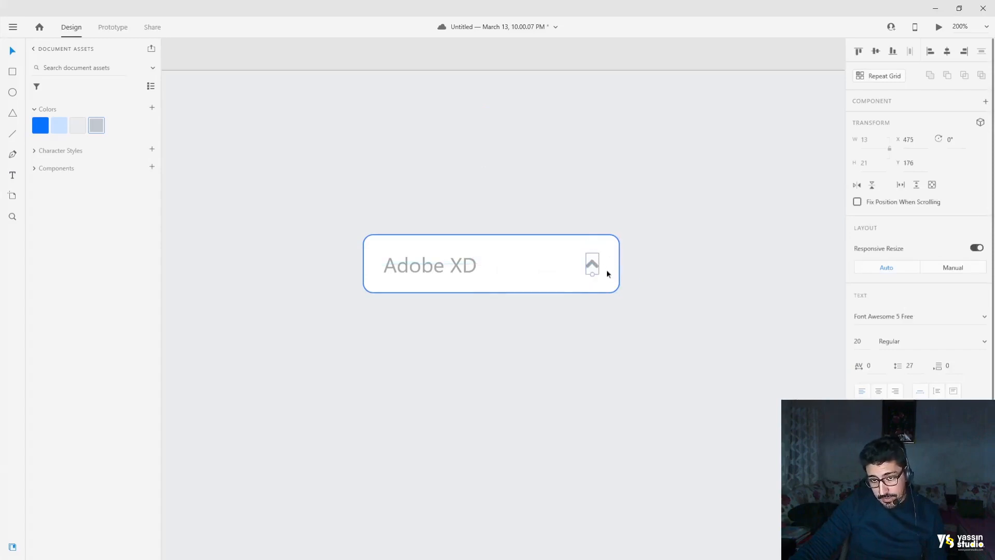
pyautogui.press('alt')
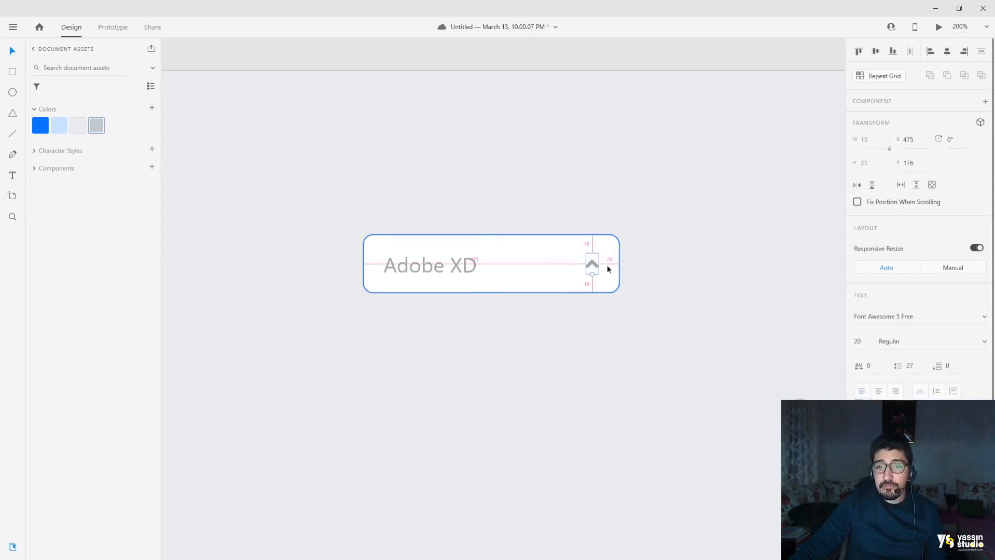
pyautogui.moveTo(643, 214); pyautogui.dragTo(336, 337)
pyautogui.click(544, 389)
pyautogui.click(591, 270)
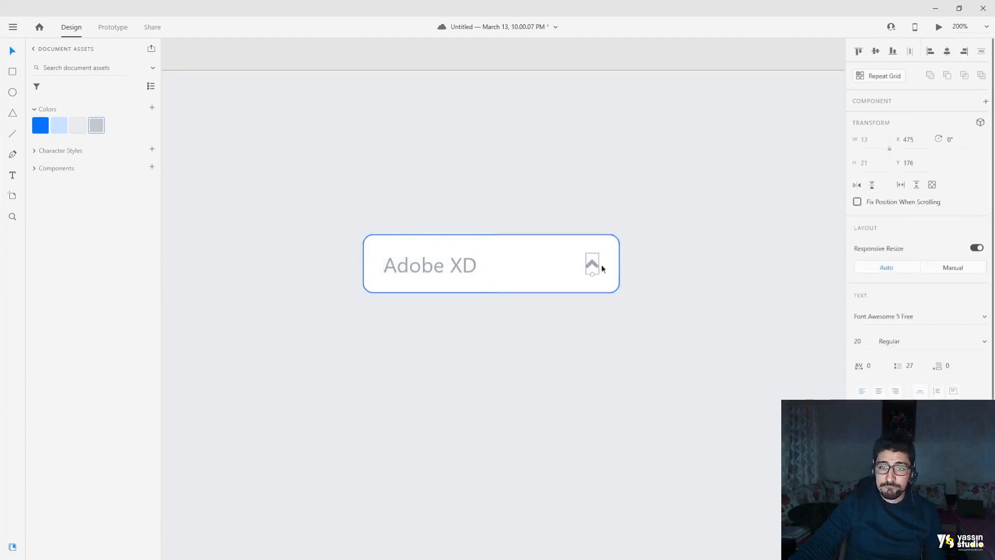
pyautogui.click(671, 268)
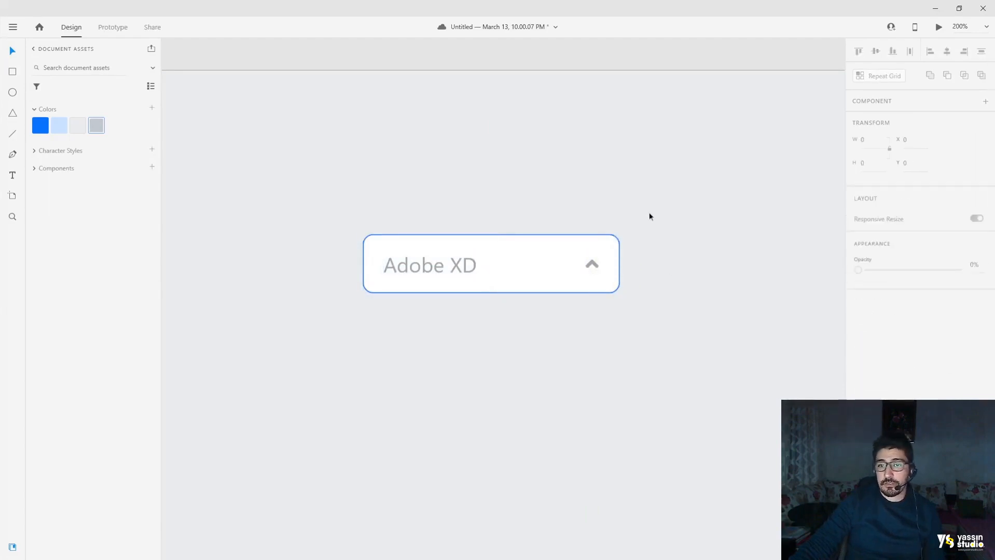
pyautogui.moveTo(650, 217); pyautogui.dragTo(324, 328)
pyautogui.click(466, 267)
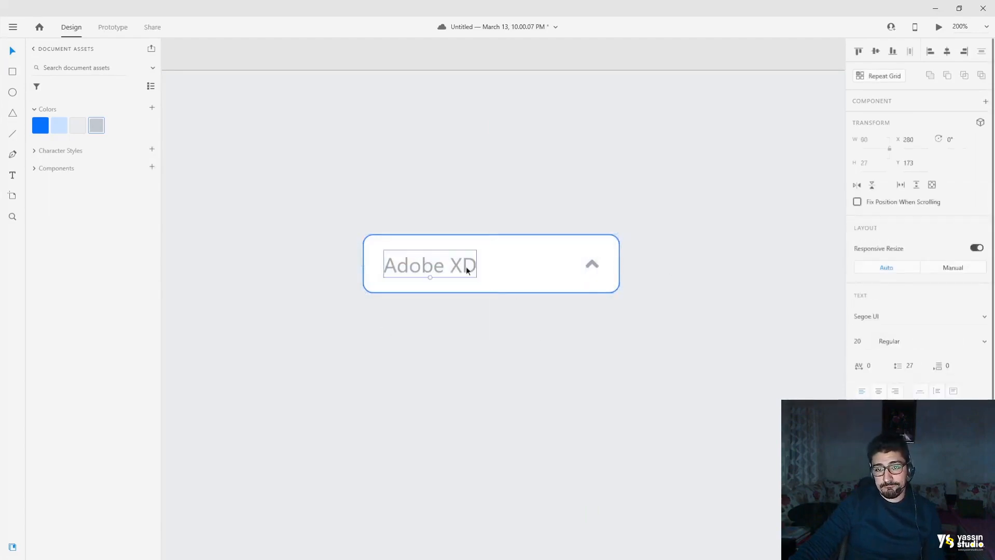
pyautogui.keyDown('shift'); pyautogui.click(592, 269); pyautogui.keyUp('shift')
pyautogui.click(729, 321)
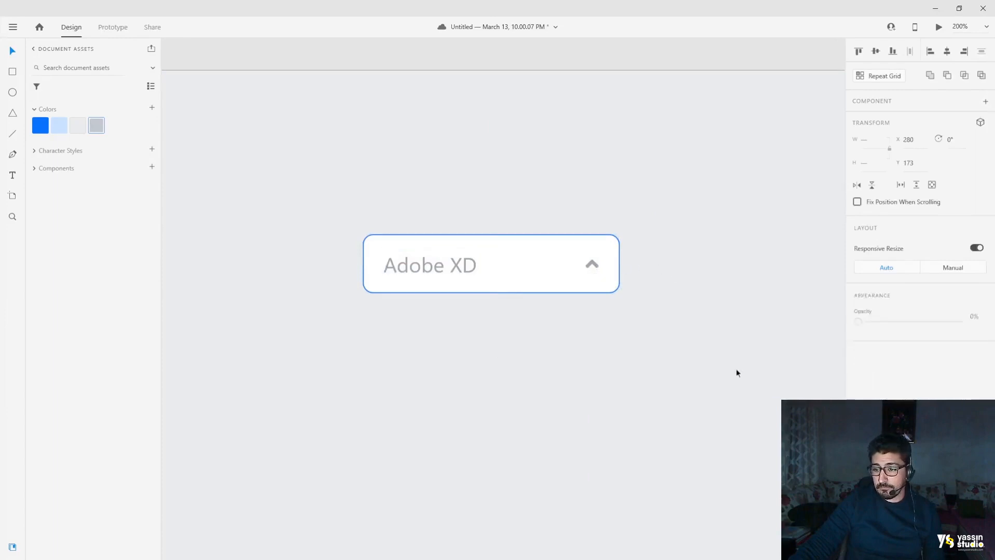
pyautogui.click(588, 267)
pyautogui.click(677, 325)
# - Duplicate the field's rectangle just below the original at about Y 225 and extend the copy's height to about 220
pyautogui.scroll(-3, 677, 325)
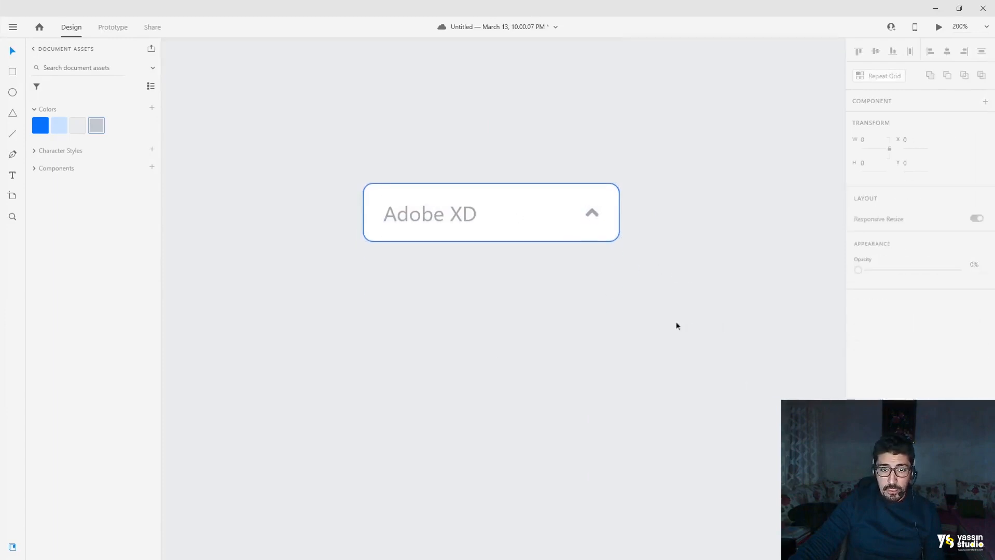
pyautogui.click(552, 143)
pyautogui.keyDown('alt'); pyautogui.moveTo(524, 124); pyautogui.dragTo(524, 192); pyautogui.keyUp('alt')
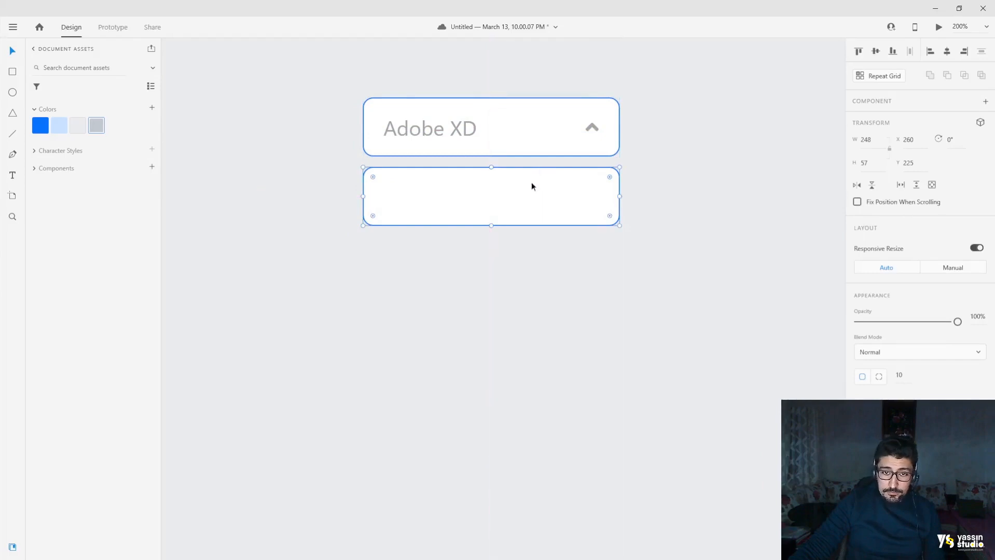
pyautogui.moveTo(491, 225); pyautogui.dragTo(499, 395)
# - Try the darker grey document color as the lower panel's fill, and undo it
pyautogui.click(634, 191)
pyautogui.click(619, 175)
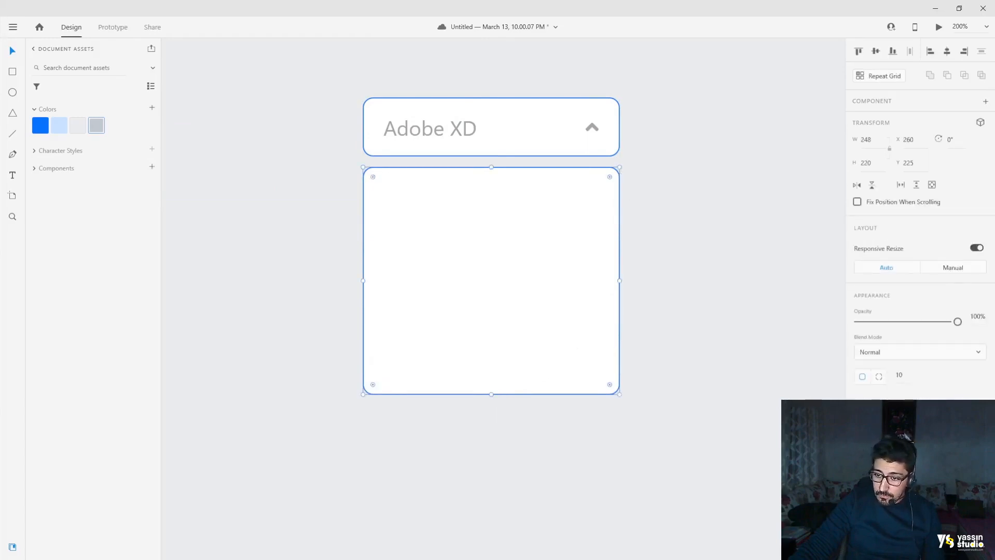
pyautogui.click(92, 128)
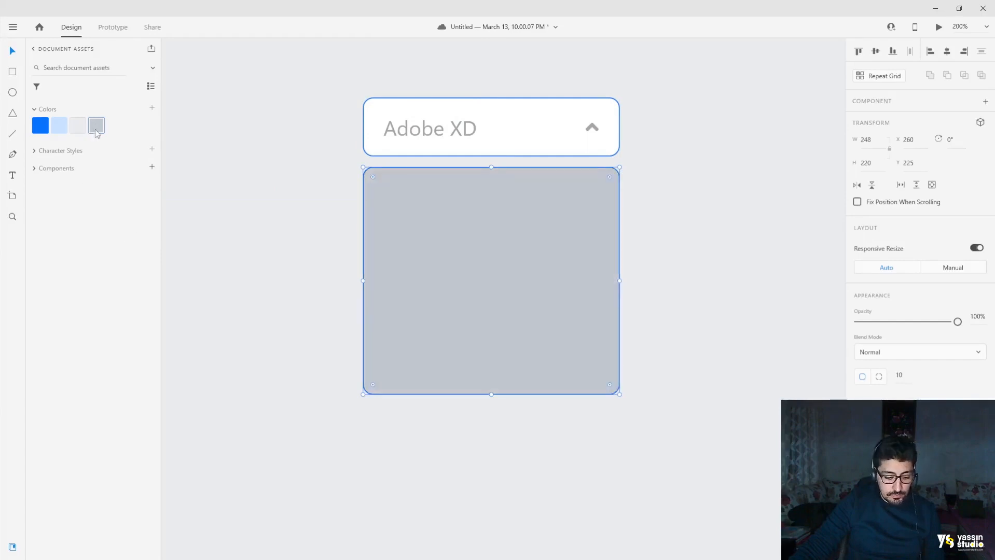
pyautogui.hotkey('ctrl', 'z')
# - Copy the light grey document color #EAEBEE and apply it as the lower panel's border color
pyautogui.rightClick(78, 125)
pyautogui.click(105, 165)
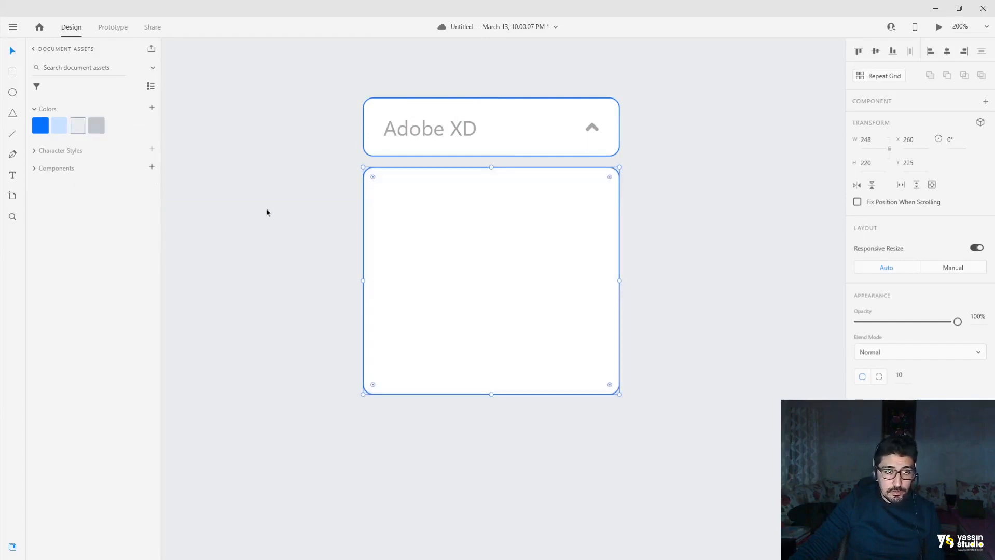
pyautogui.click(668, 328)
pyautogui.click(620, 237)
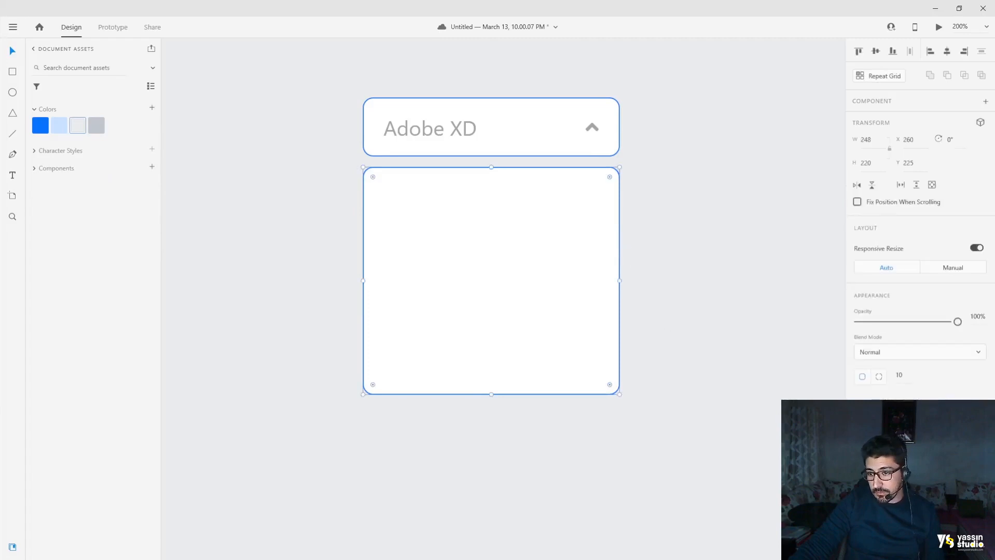
pyautogui.click(875, 430)
pyautogui.hotkey('ctrl', 'v')
pyautogui.press('Return')
pyautogui.click(741, 306)
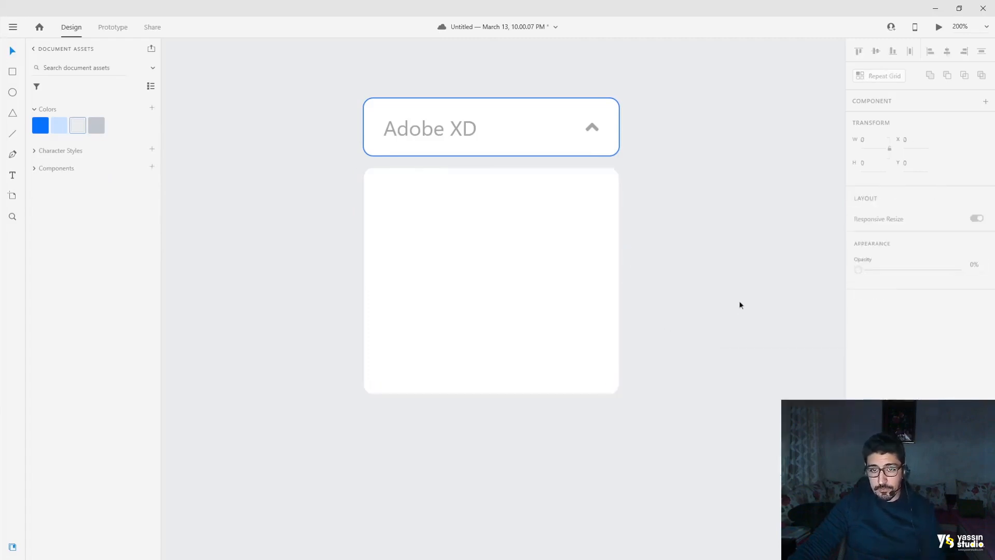
pyautogui.click(552, 248)
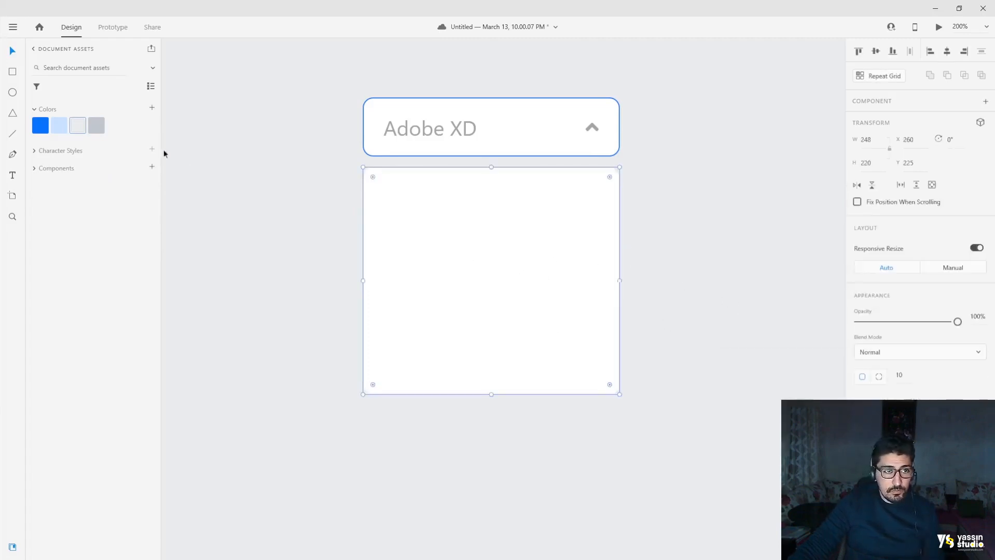
pyautogui.click(748, 377)
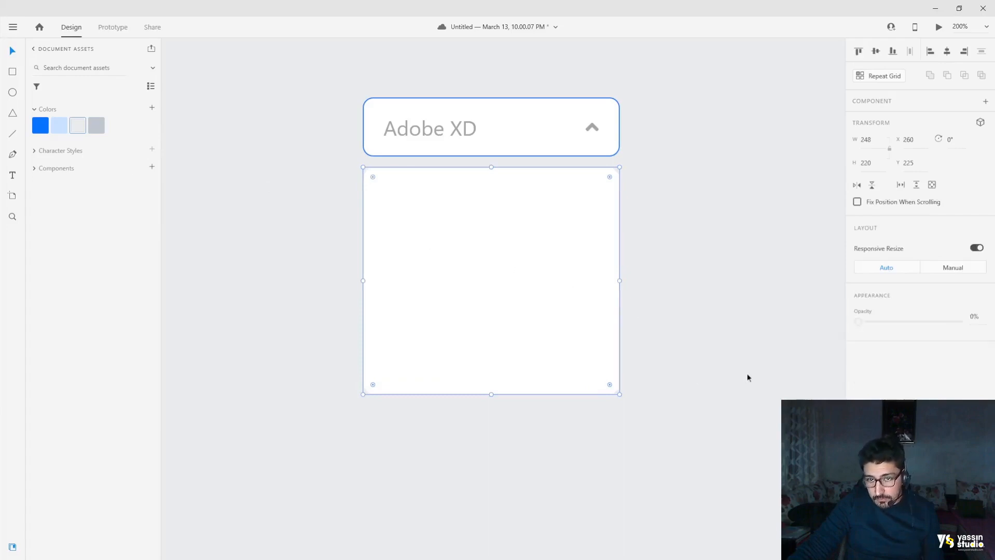
# - Copy the darker grey document color #c1c6ce and apply it as the lower panel's border color
pyautogui.click(589, 287)
pyautogui.rightClick(97, 130)
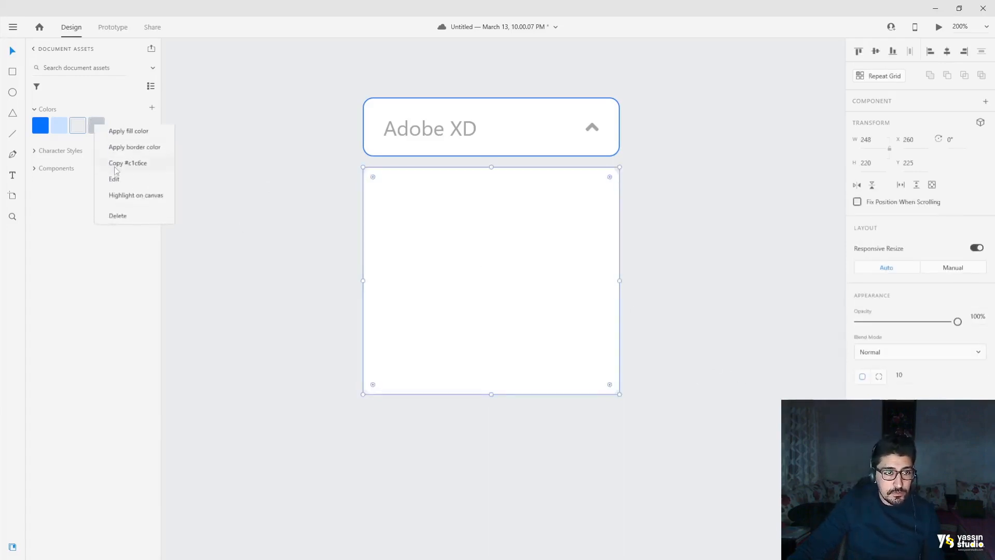
pyautogui.click(122, 165)
pyautogui.click(876, 430)
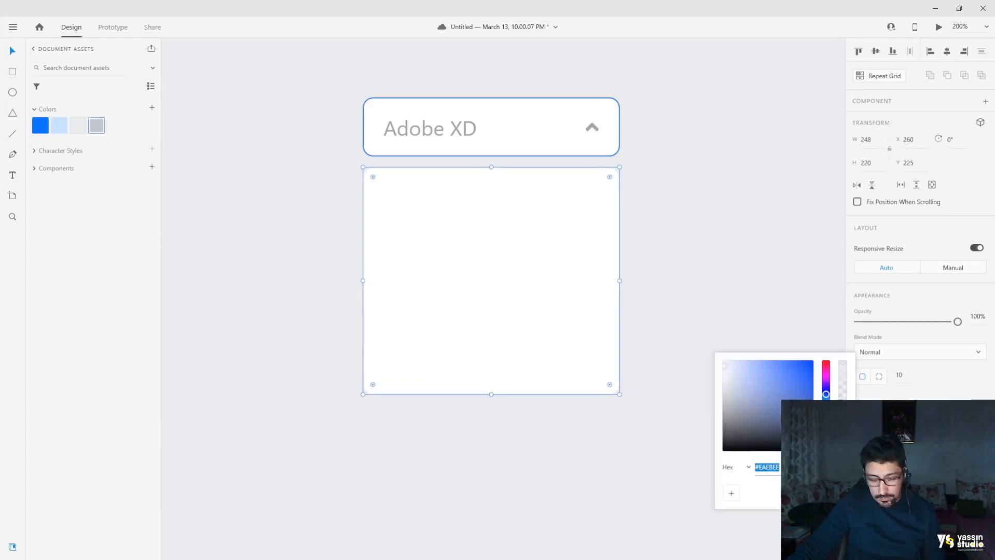
pyautogui.hotkey('ctrl', 'v')
pyautogui.click(717, 279)
pyautogui.click(543, 210)
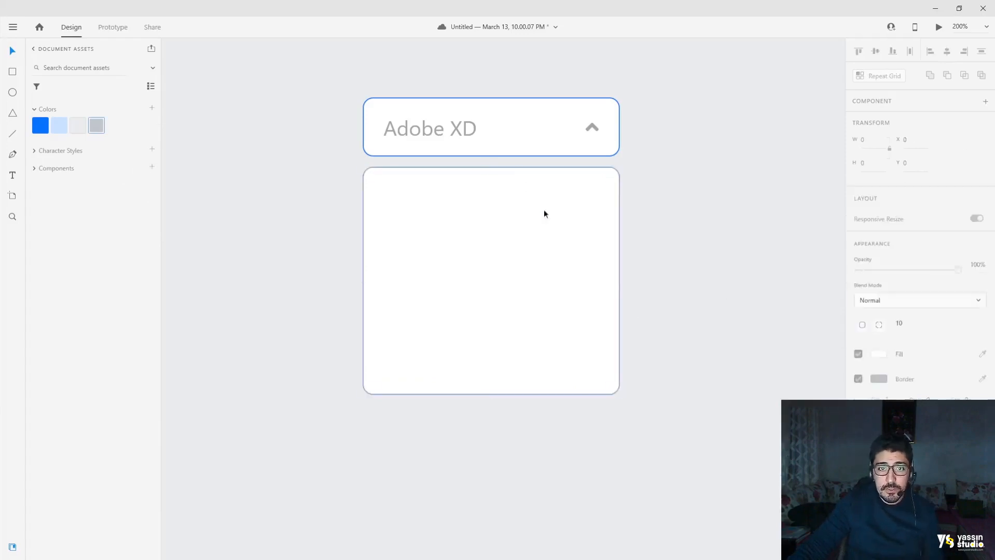
pyautogui.click(717, 195)
pyautogui.click(527, 243)
# - Duplicate the field's "Adobe XD" text into the upper part of the lower panel at about Y 243 and change the copy to "Framer"
pyautogui.click(452, 124)
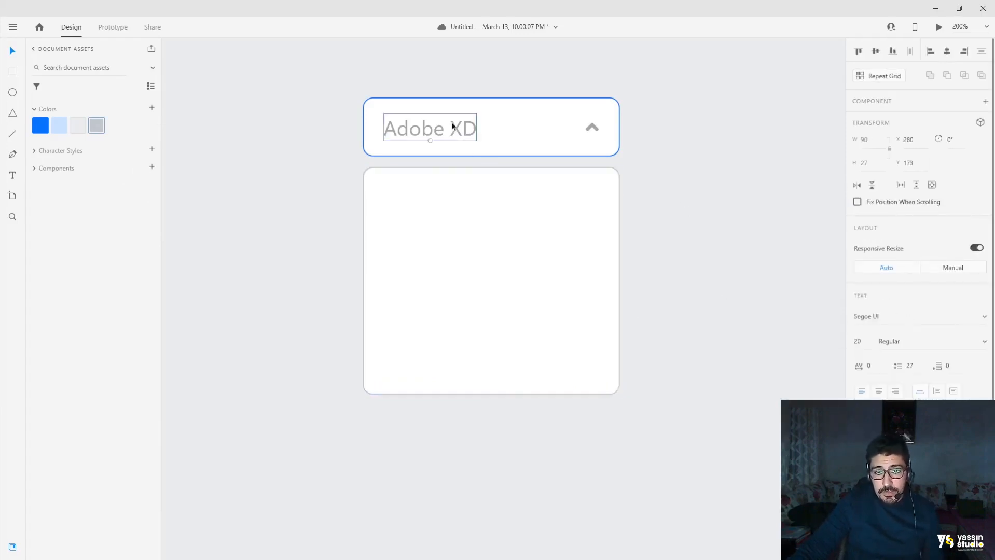
pyautogui.moveTo(428, 136); pyautogui.dragTo(423, 203)
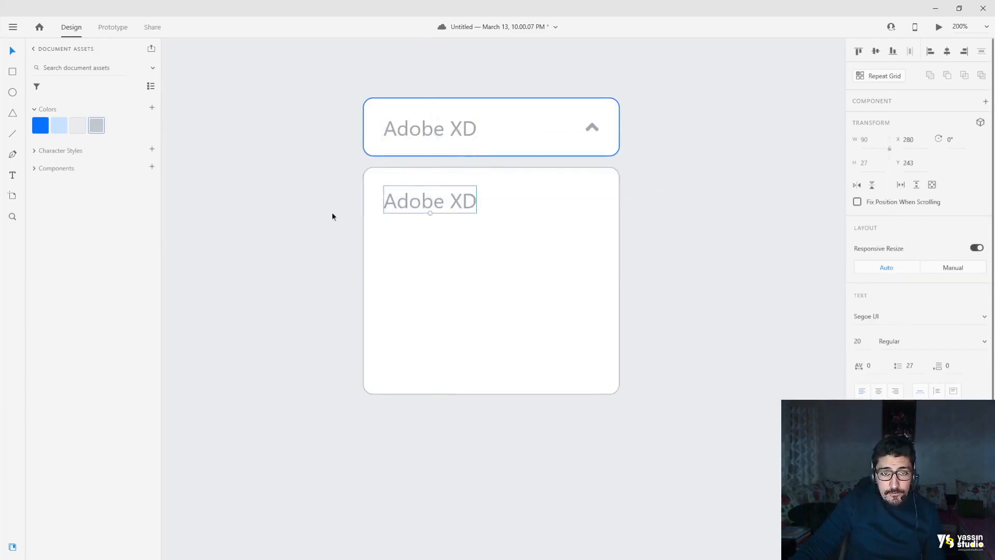
pyautogui.doubleClick(410, 204)
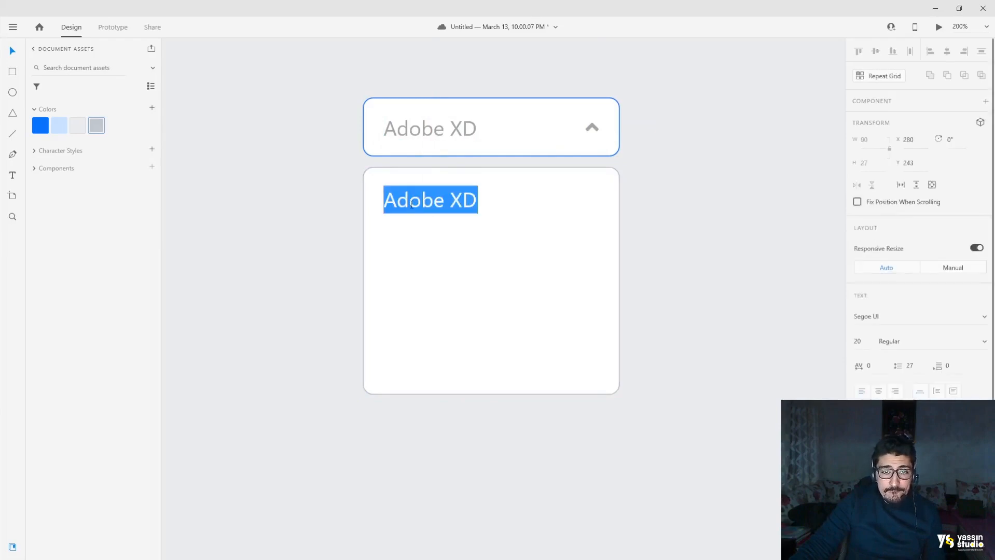
pyautogui.write('Framer')
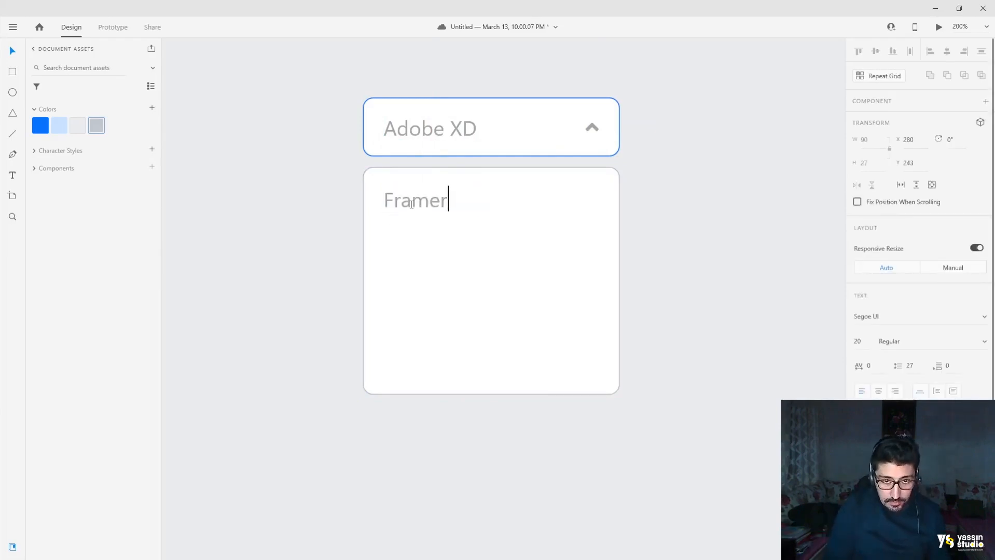
pyautogui.press('Escape')
# - Duplicate the "Framer" text directly below at about Y 277 and change the copy to "Sketch"
pyautogui.moveTo(421, 209); pyautogui.dragTo(419, 239)
pyautogui.doubleClick(420, 239)
pyautogui.doubleClick(421, 239)
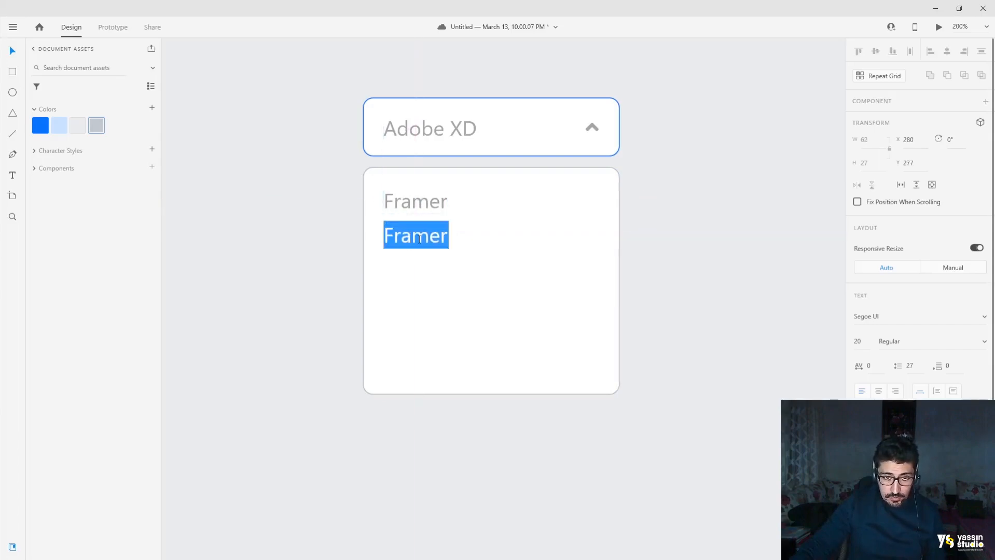
pyautogui.write('S')
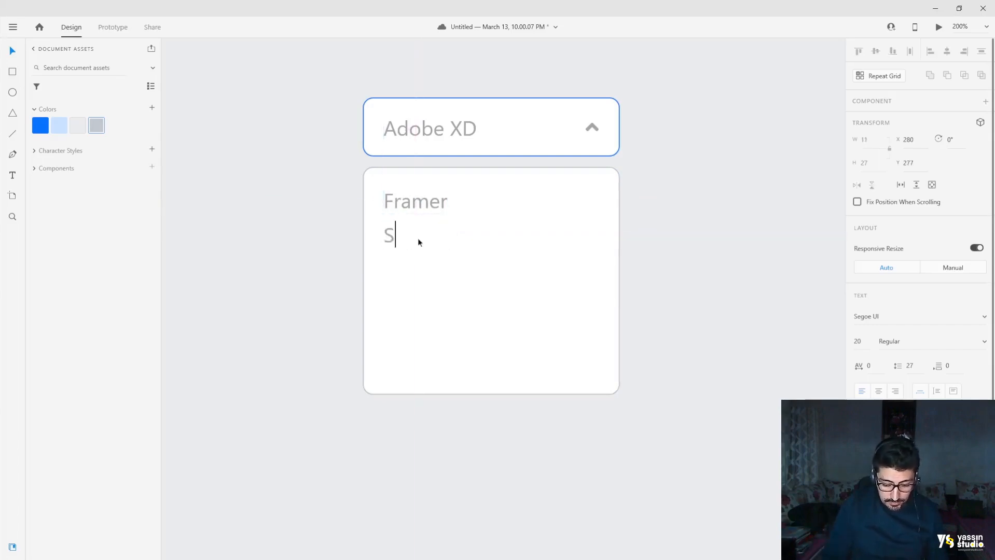
pyautogui.write('ketch')
pyautogui.press('Escape')
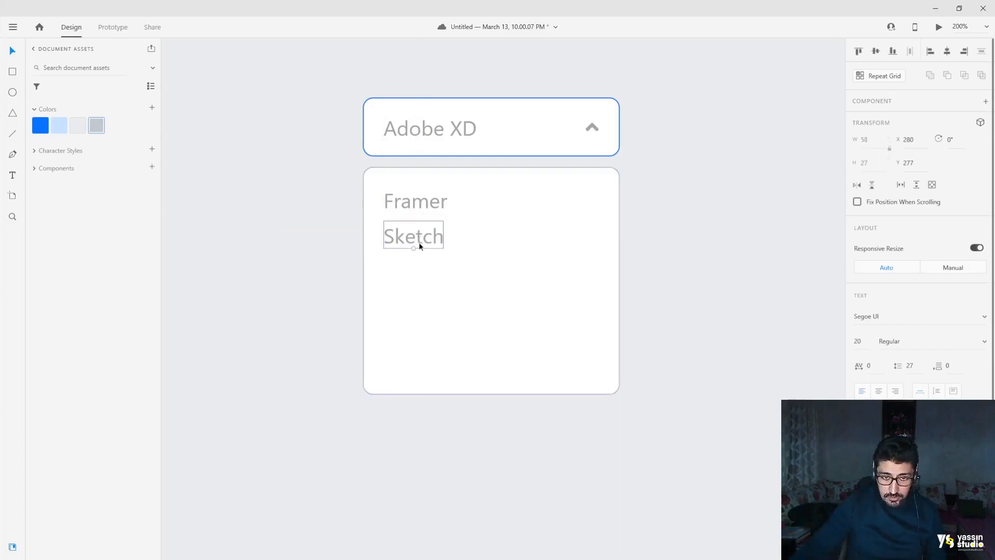
# - Duplicate the "Sketch" text directly below at about Y 311 and change the copy to "Figma"
pyautogui.moveTo(421, 241); pyautogui.dragTo(419, 273)
pyautogui.doubleClick(419, 273)
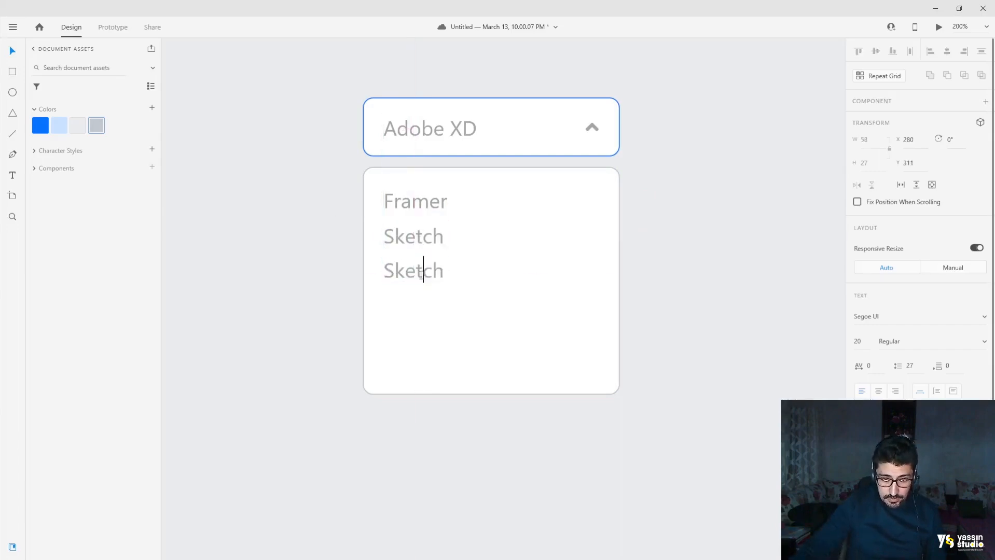
pyautogui.doubleClick(421, 274)
pyautogui.doubleClick(421, 275)
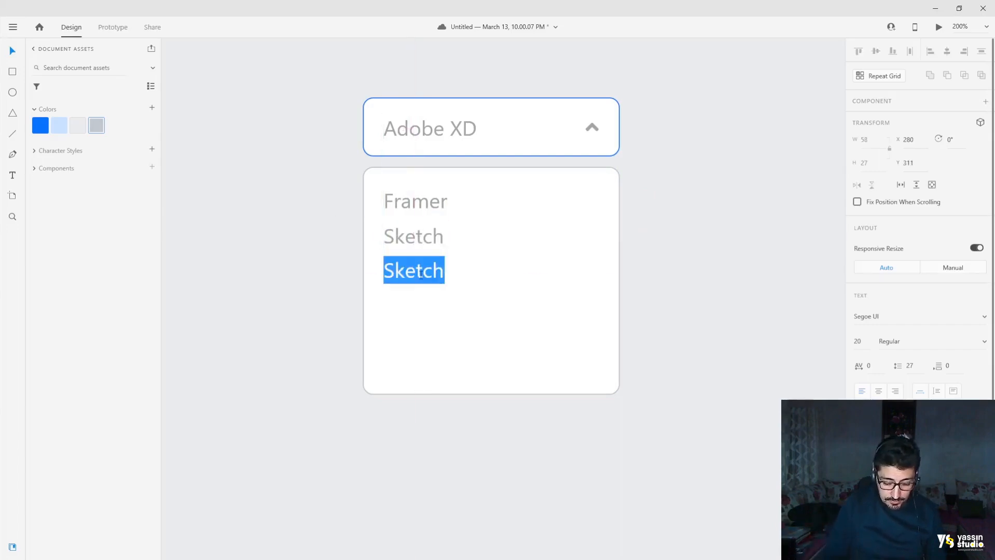
pyautogui.write('Figma')
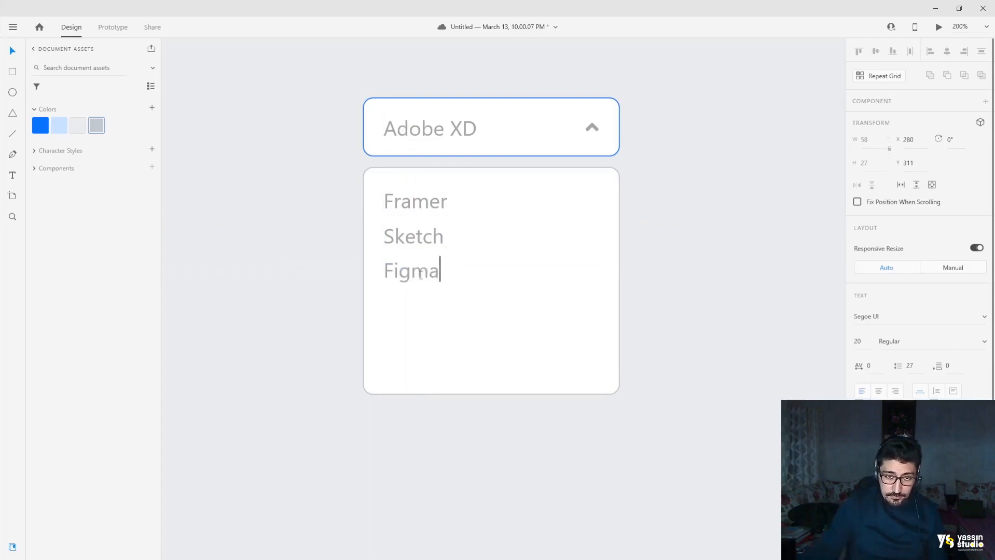
pyautogui.click(162, 250)
# - Duplicate the "Figma" text below it at about Y 357 and change the copy to "Adobe XD"
pyautogui.moveTo(420, 274); pyautogui.dragTo(420, 321)
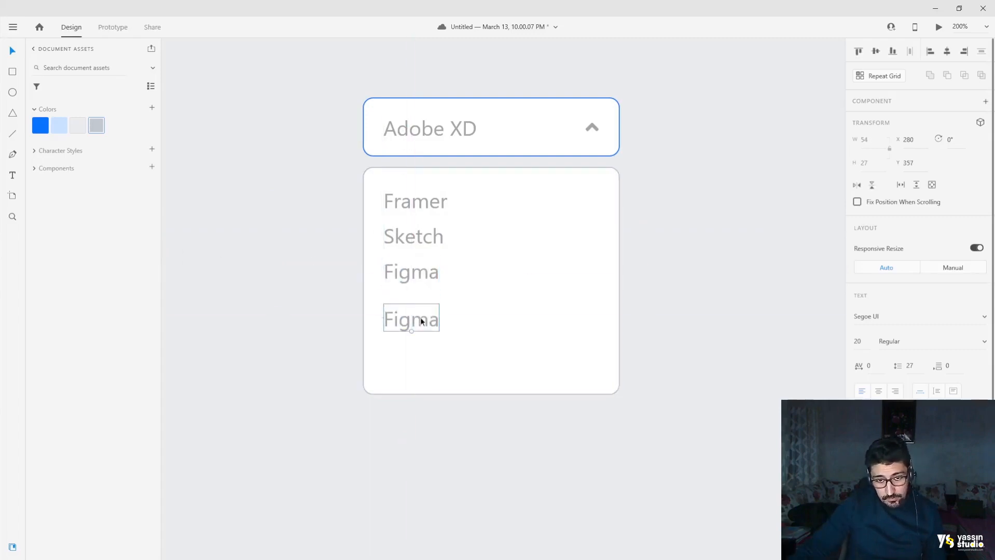
pyautogui.doubleClick(420, 322)
pyautogui.doubleClick(421, 321)
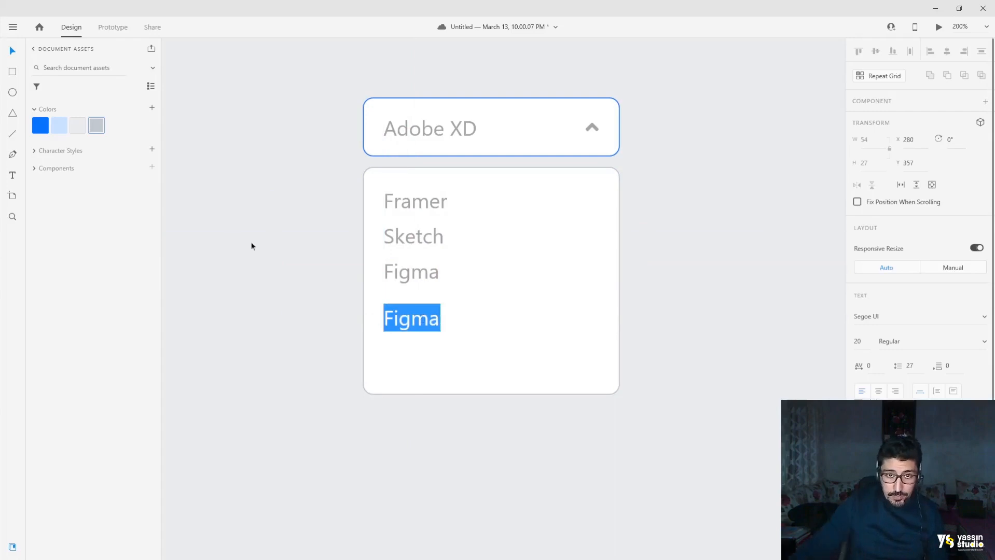
pyautogui.press('Escape')
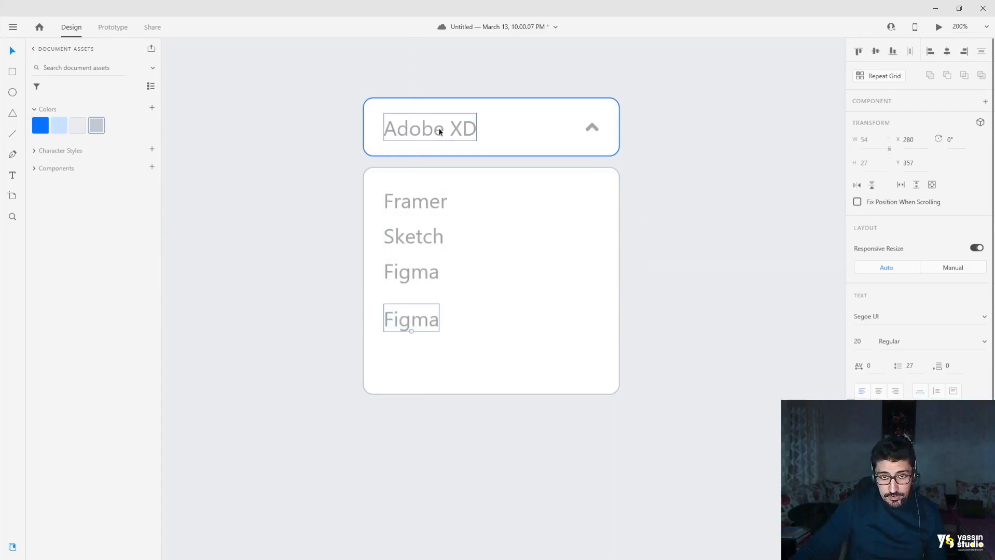
pyautogui.doubleClick(414, 325)
pyautogui.click(417, 326)
pyautogui.doubleClick(417, 325)
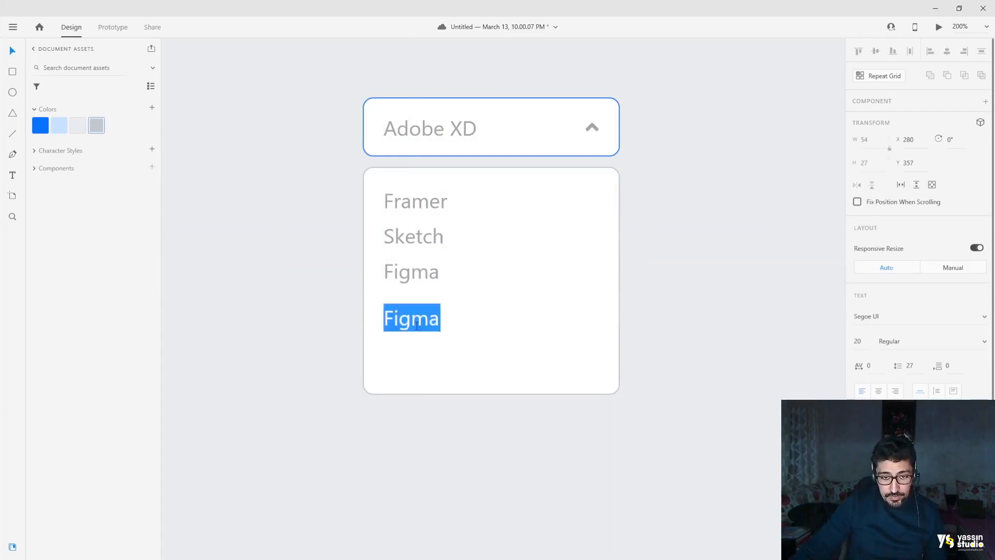
pyautogui.write('Adobe ')
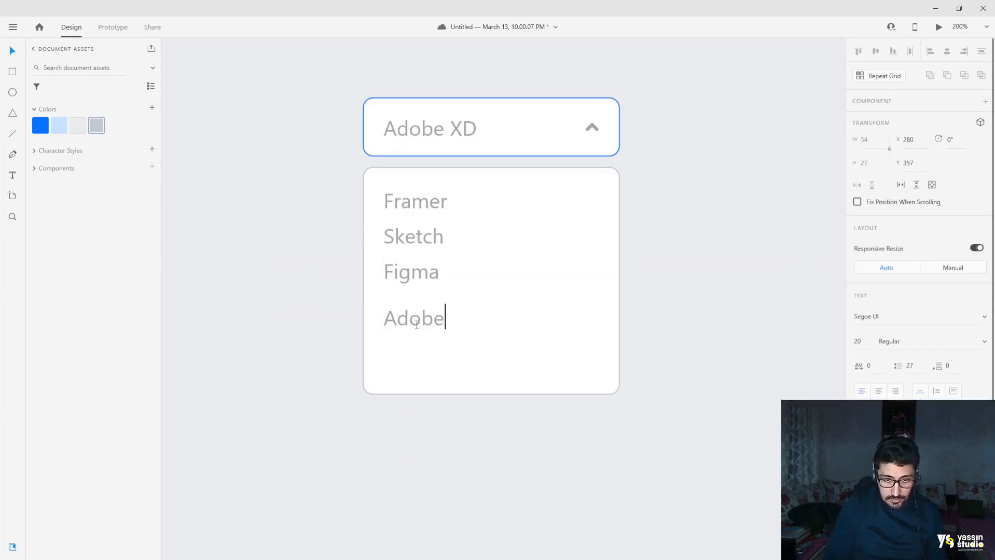
pyautogui.write('XD')
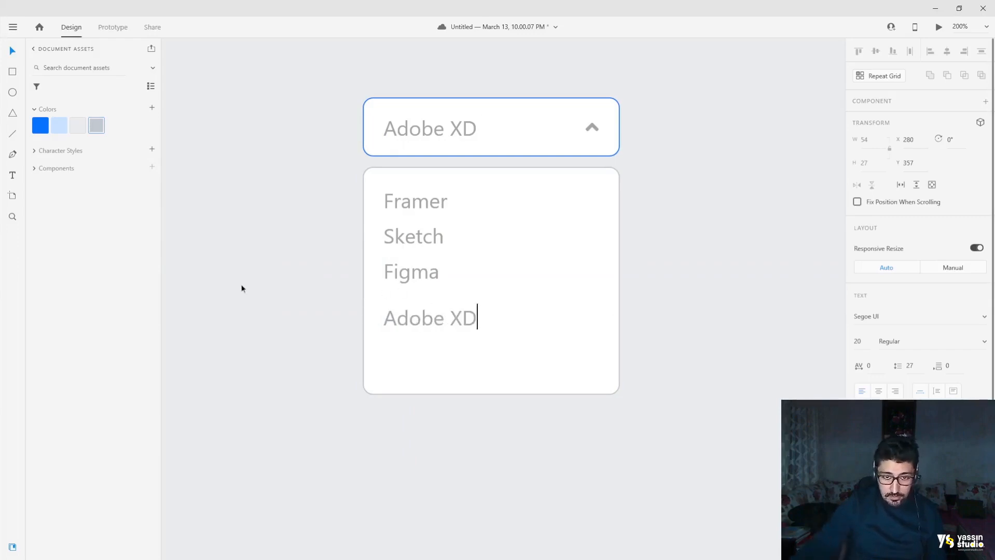
pyautogui.press('Escape')
# - Duplicate the panel's "Adobe XD" text below it at about Y 403 and change the copy to "Adobe Photoshop"
pyautogui.moveTo(408, 325); pyautogui.dragTo(422, 370)
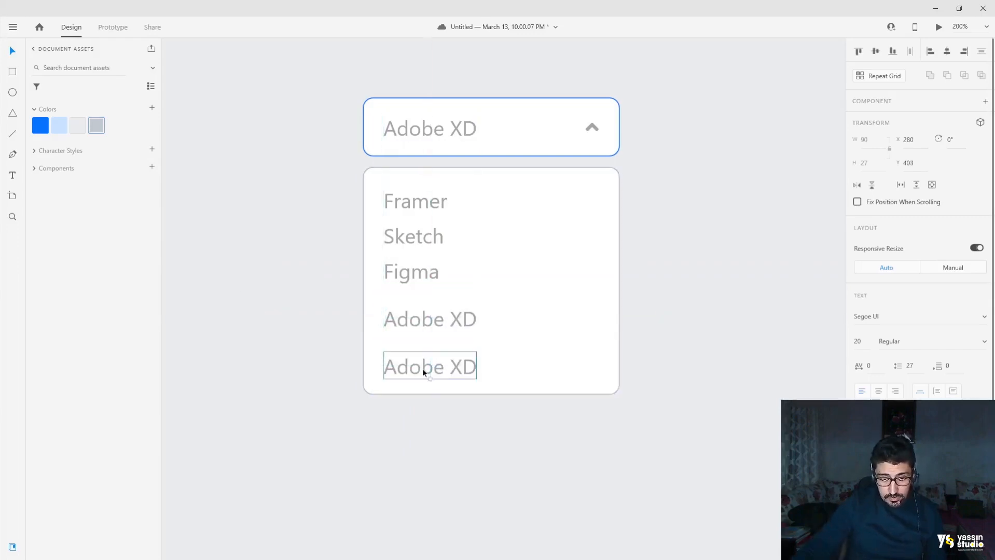
pyautogui.doubleClick(422, 367)
pyautogui.tripleClick(422, 368)
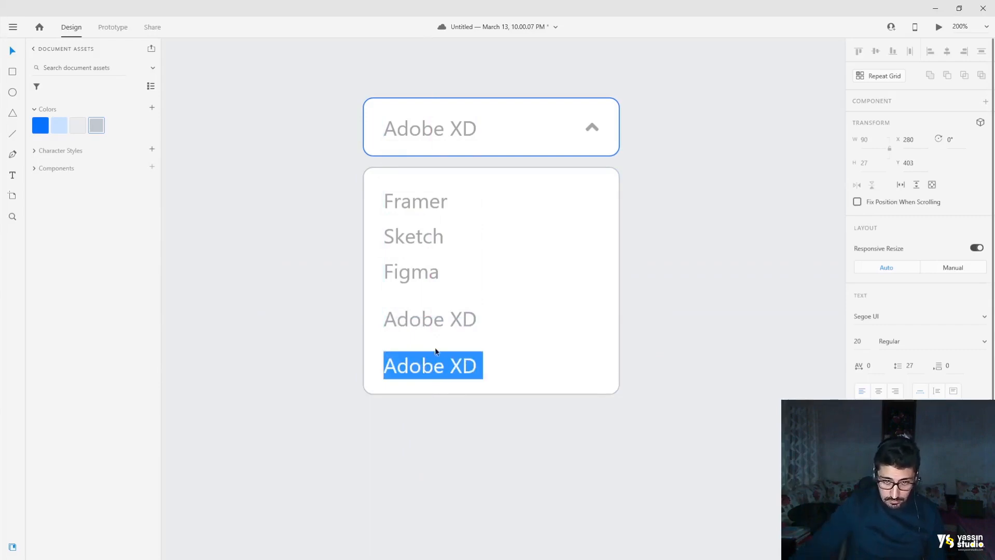
pyautogui.doubleClick(465, 367)
pyautogui.write('pho')
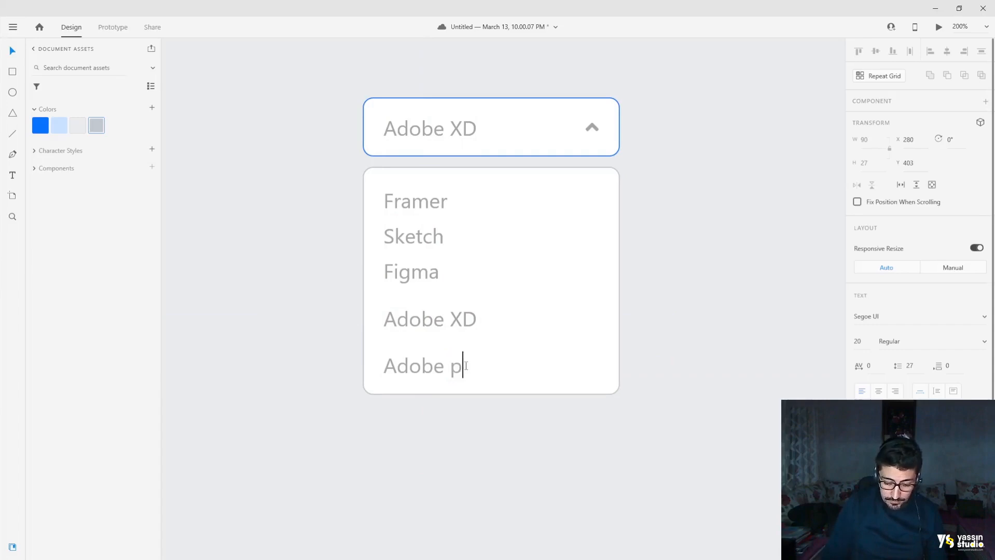
pyautogui.press('BackSpace')
pyautogui.press('BackSpace')
pyautogui.press('BackSpace')
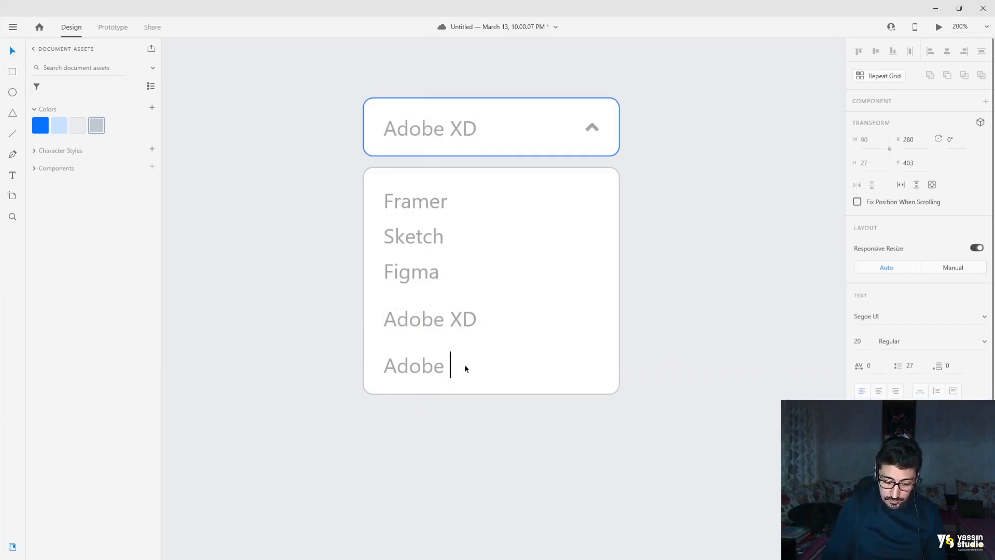
pyautogui.write('Photoshop')
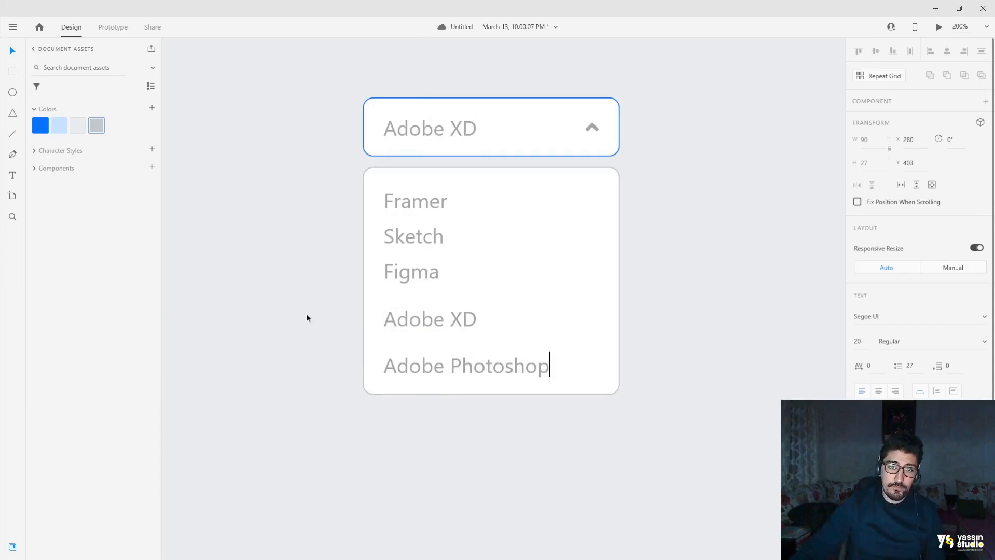
pyautogui.press('Escape')
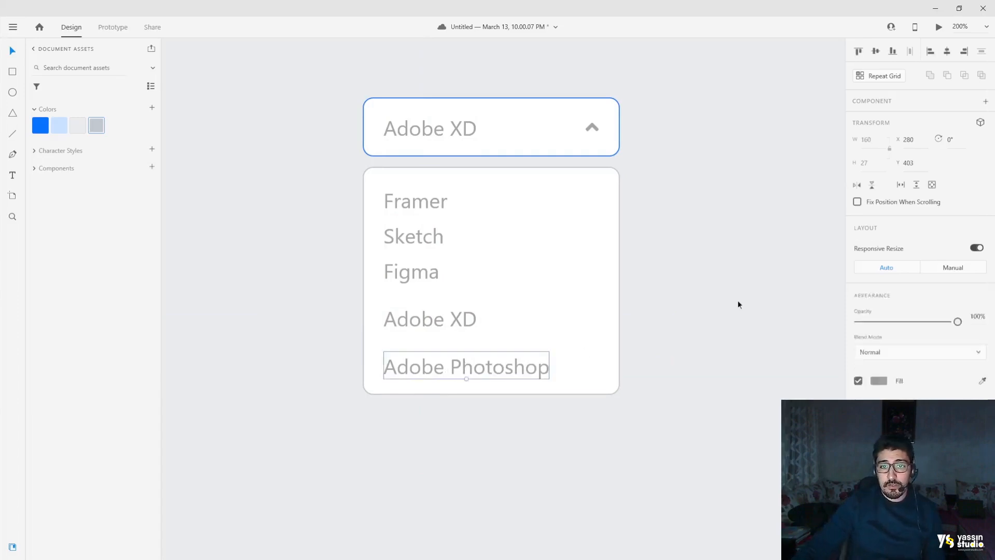
pyautogui.click(737, 302)
# - Move the "Framer" option up to Y 240 and check its distance to the panel edges
pyautogui.click(428, 205)
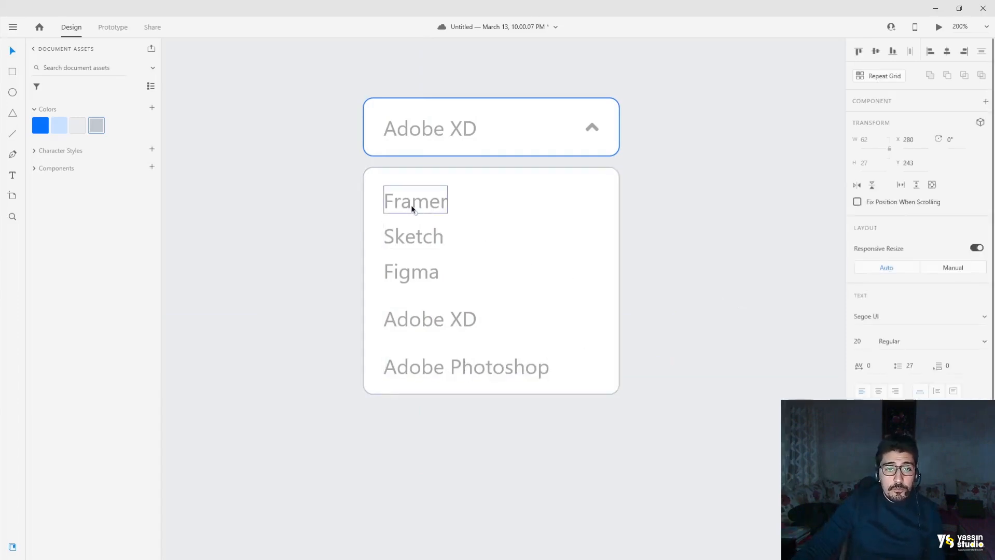
pyautogui.moveTo(420, 207); pyautogui.dragTo(397, 205)
pyautogui.press('alt')
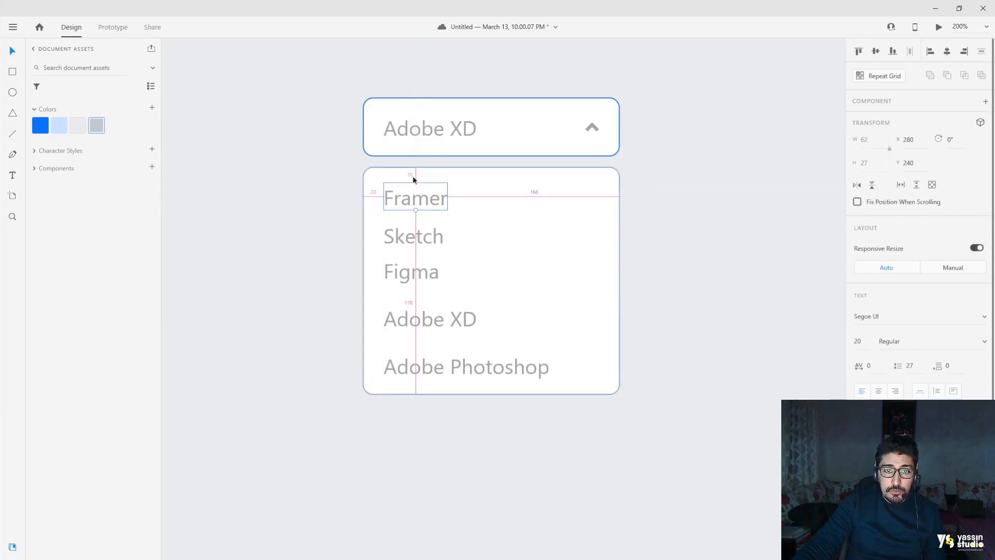
# - Space the remaining options evenly, placing "Sketch" at Y 282, "Figma" midway, "Adobe XD" at Y 366 and "Adobe Photoshop" equally far below
pyautogui.click(415, 245)
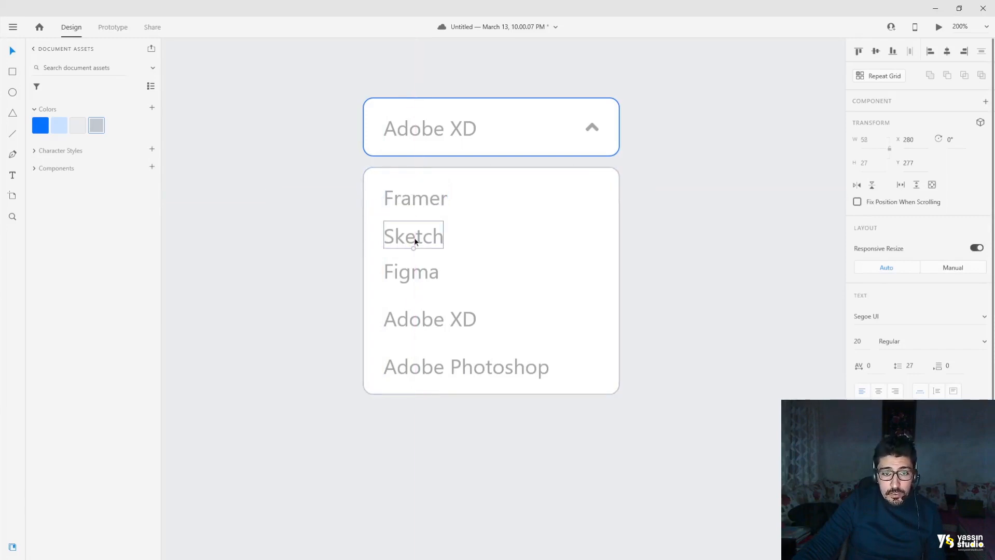
pyautogui.moveTo(415, 239); pyautogui.dragTo(415, 242)
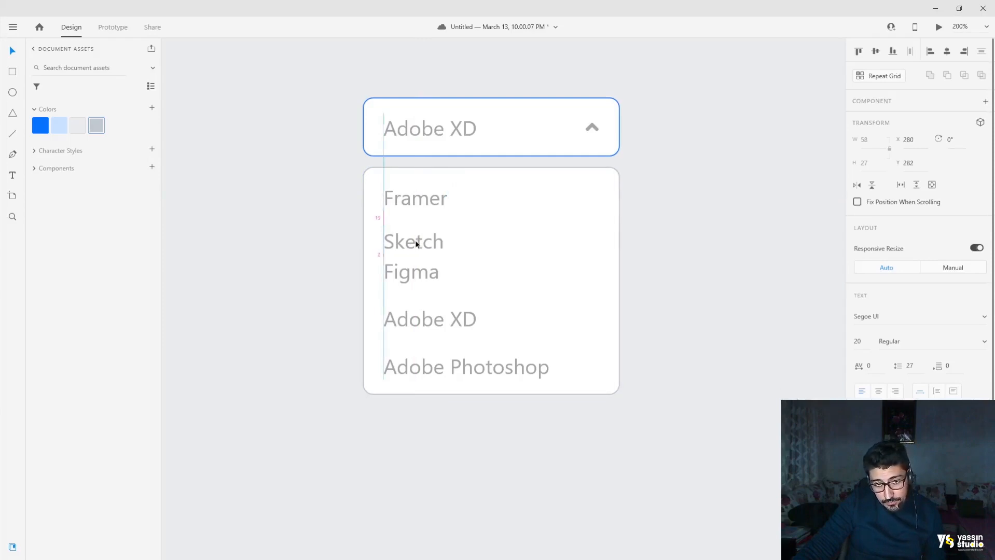
pyautogui.moveTo(415, 241); pyautogui.dragTo(415, 241)
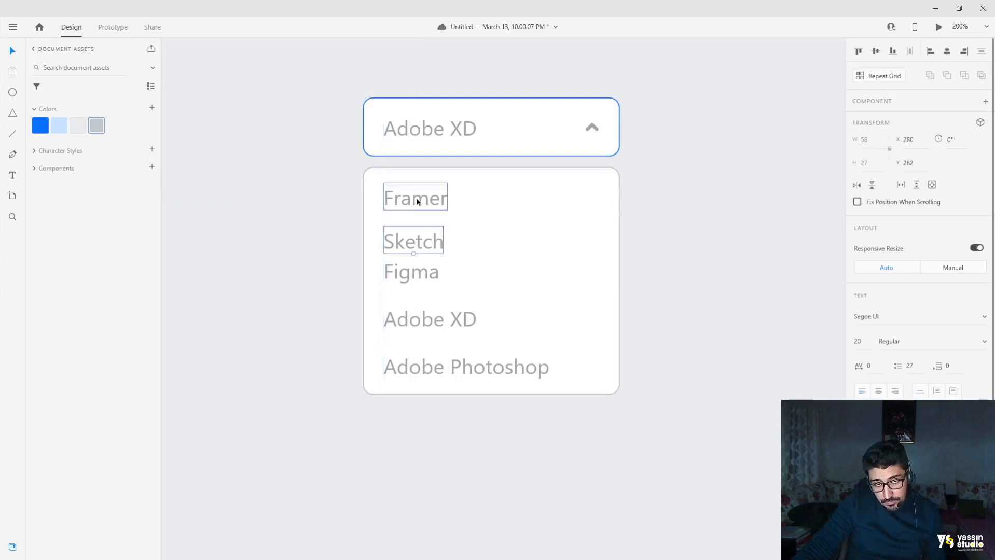
pyautogui.moveTo(414, 281); pyautogui.dragTo(422, 330)
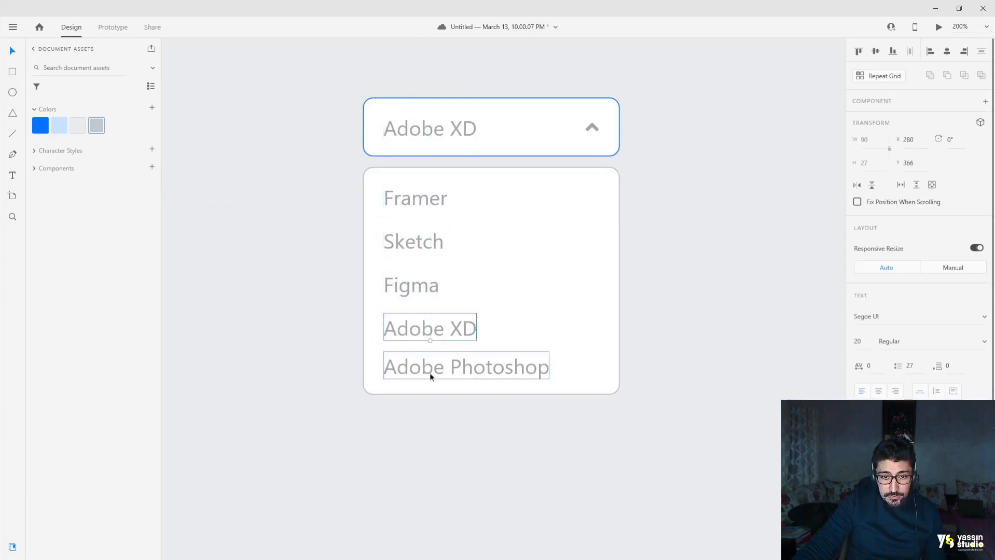
pyautogui.moveTo(430, 373); pyautogui.dragTo(429, 375)
# - Extend the options panel downward to a height of 225 and check the spacing below "Adobe Photoshop"
pyautogui.click(579, 363)
pyautogui.moveTo(490, 394); pyautogui.dragTo(492, 402)
pyautogui.press('alt')
pyautogui.press('alt')
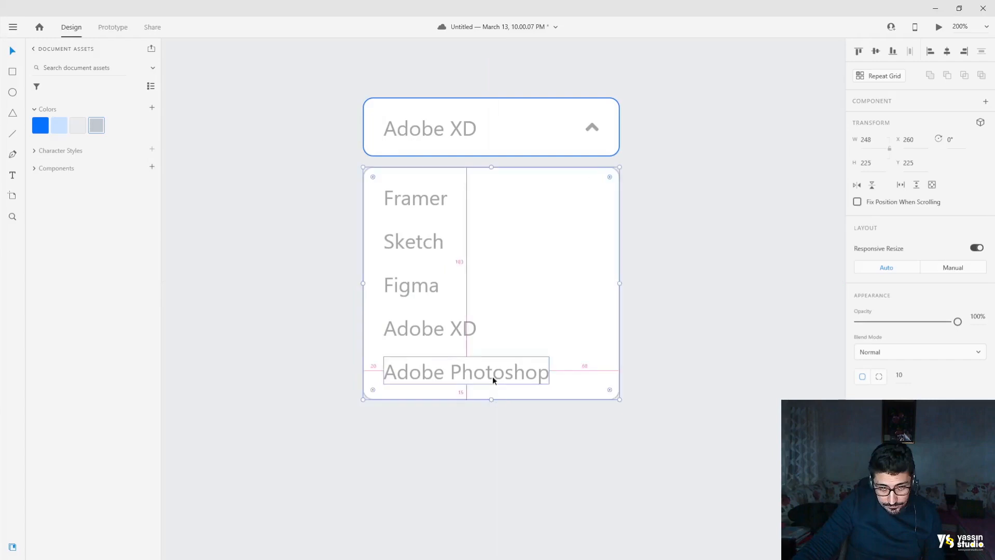
pyautogui.click(508, 435)
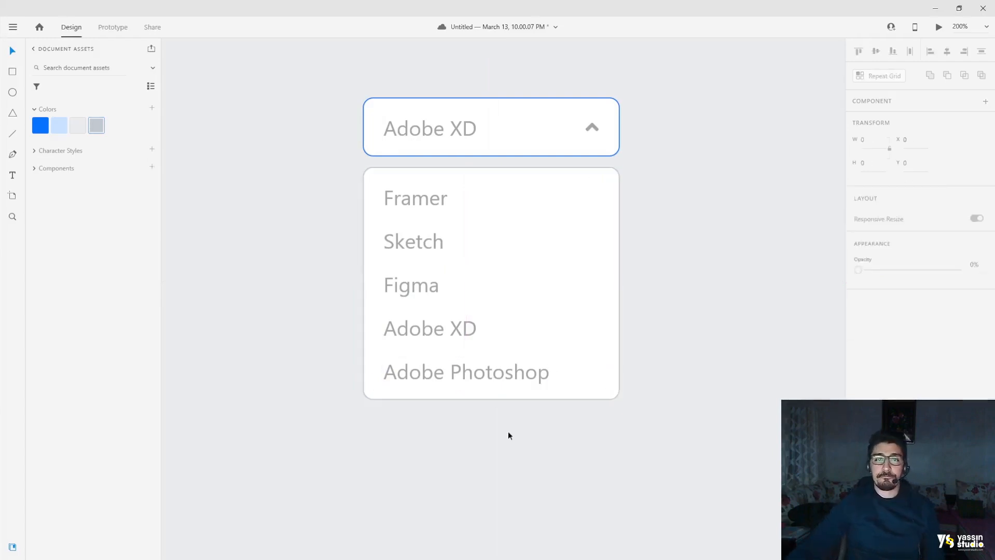
pyautogui.scroll(2, 654, 306)
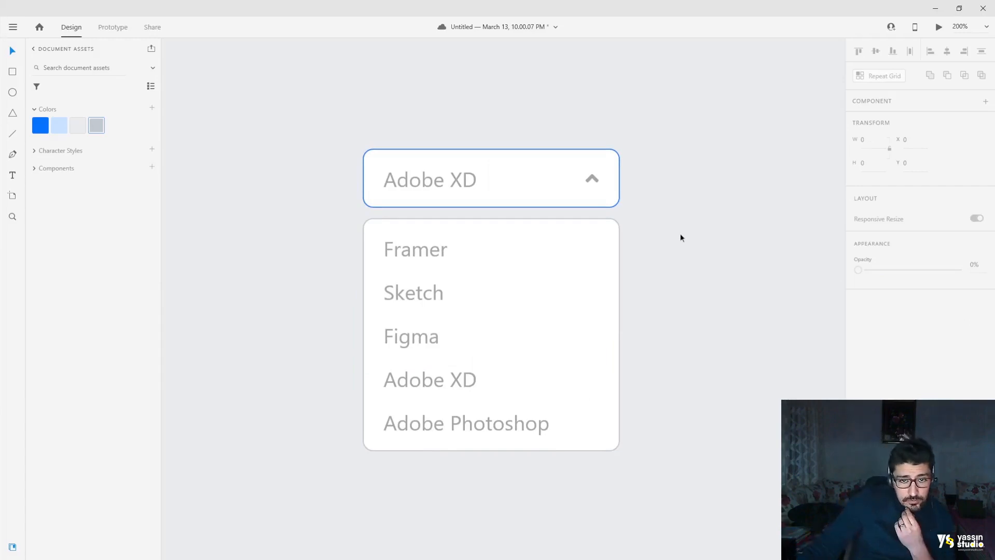
pyautogui.moveTo(657, 116); pyautogui.dragTo(290, 482)
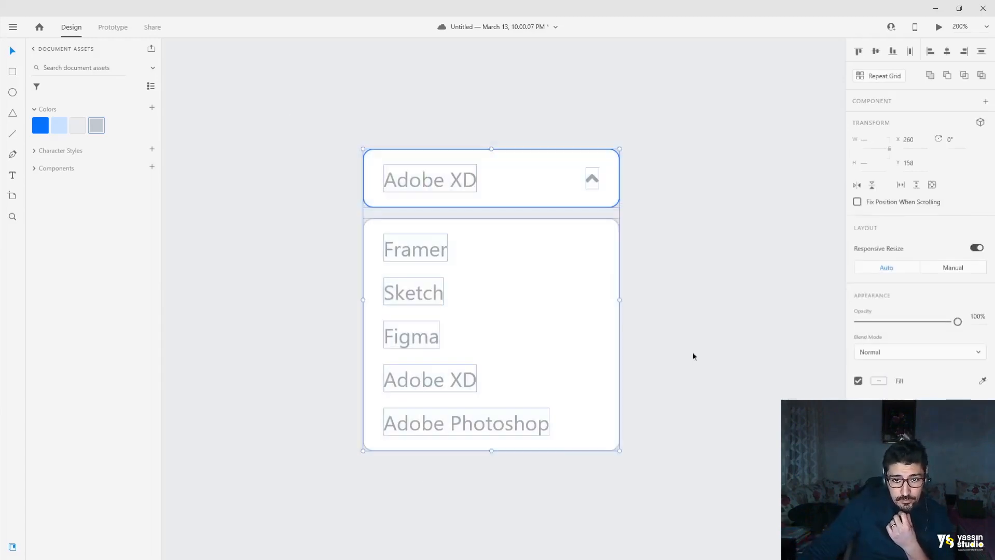
pyautogui.click(714, 330)
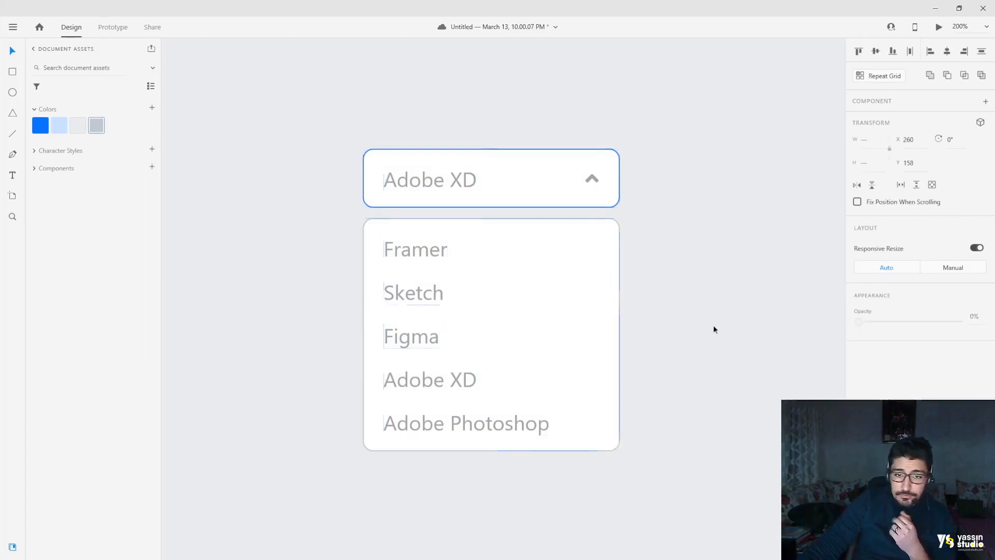
pyautogui.hscroll(2, 711, 332)
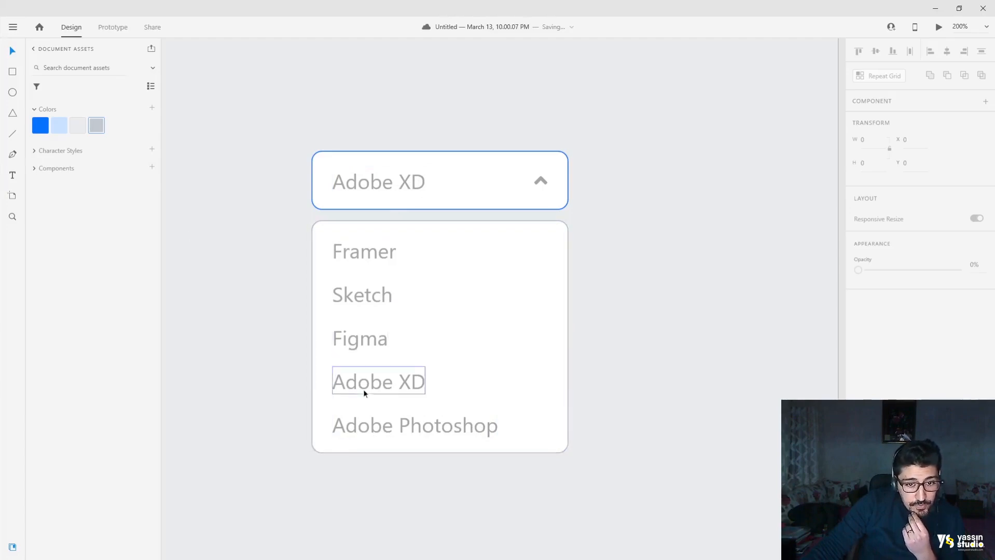
# - Draw a horizontal line about 248 wide across the panel between "Adobe XD" and "Adobe Photoshop" and give it the grey asset color #C1C6CE
pyautogui.click(13, 136)
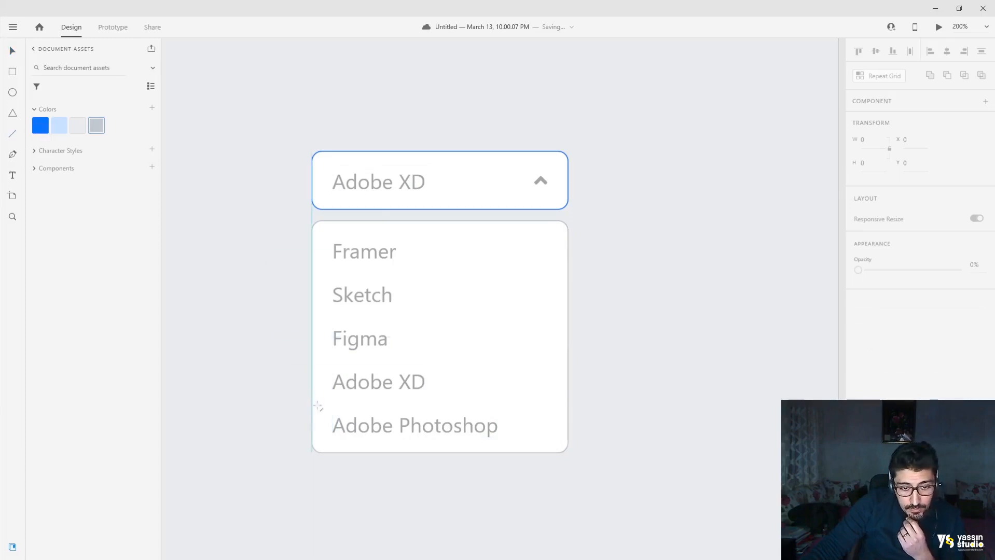
pyautogui.moveTo(318, 406)
pyautogui.mouseDown()
pyautogui.moveTo(586, 405)
pyautogui.moveTo(280, 406)
pyautogui.moveTo(566, 402)
pyautogui.moveTo(568, 414)
pyautogui.mouseUp()
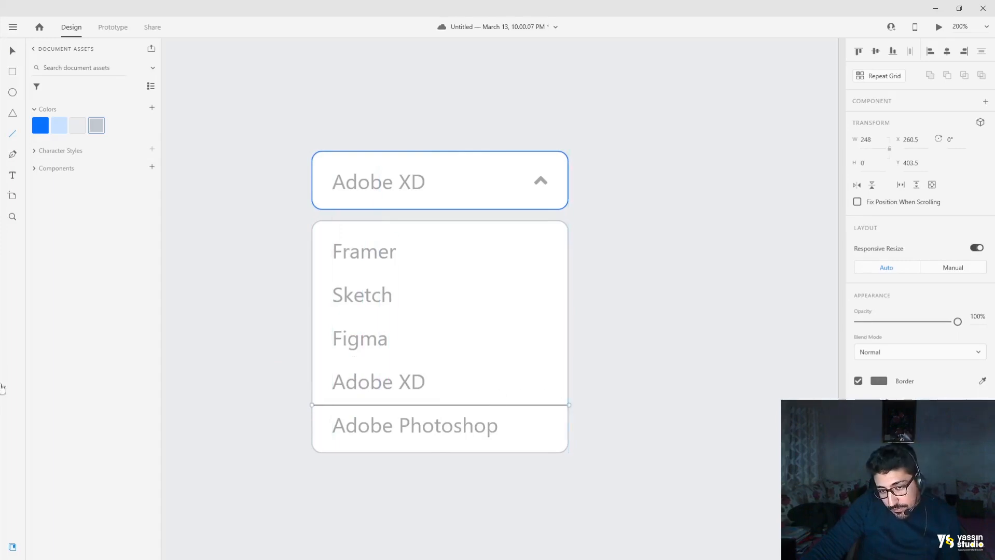
pyautogui.rightClick(96, 125)
pyautogui.click(147, 152)
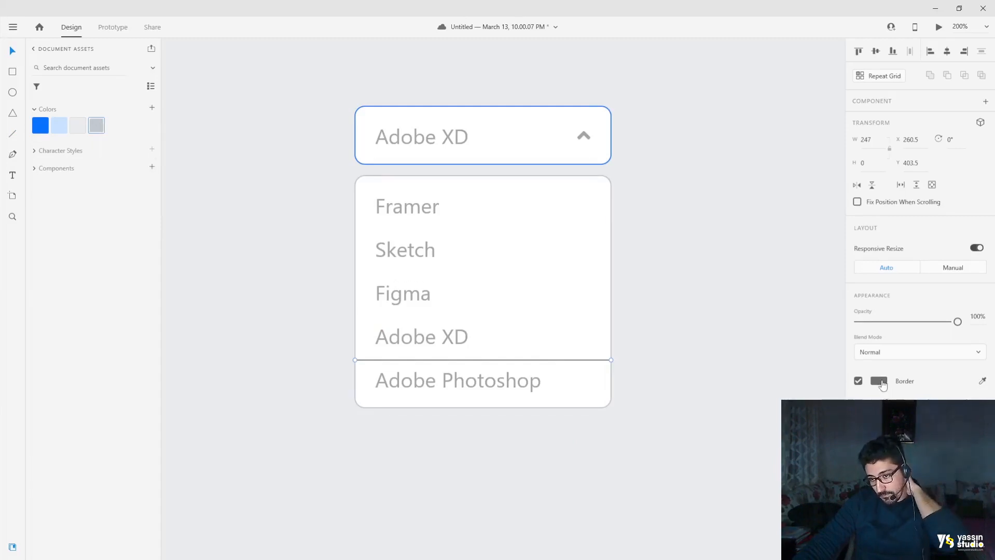
pyautogui.click(879, 382)
pyautogui.hotkey('ctrl', 'v')
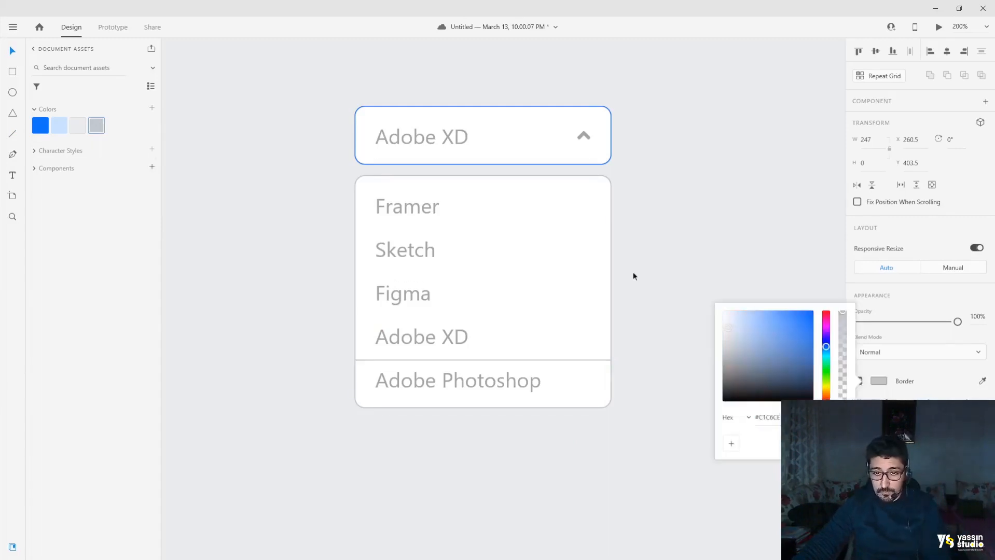
pyautogui.click(633, 275)
# - Nudge the divider line above "Adobe Photoshop" up to Y 400.5
pyautogui.hotkey('ctrl', '=')
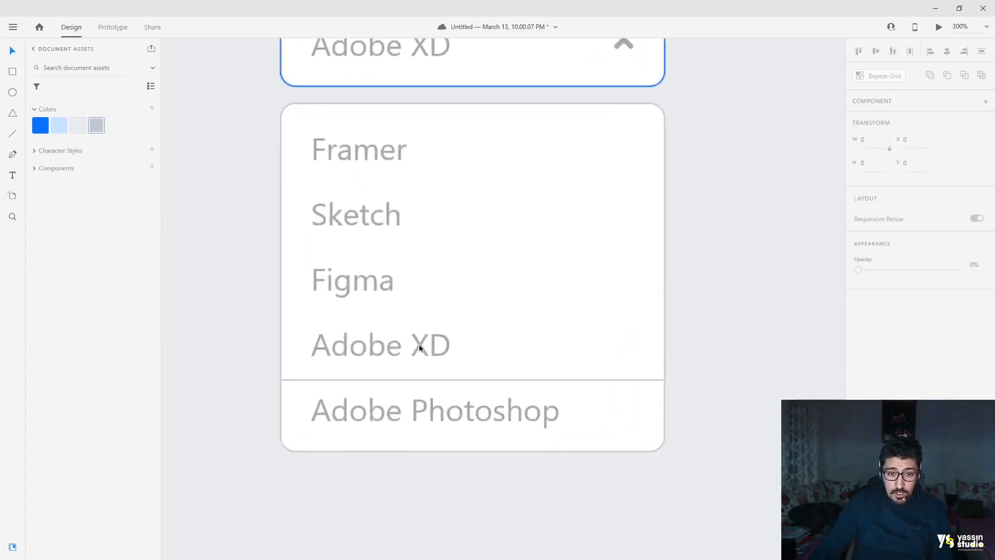
pyautogui.click(418, 379)
pyautogui.click(419, 379)
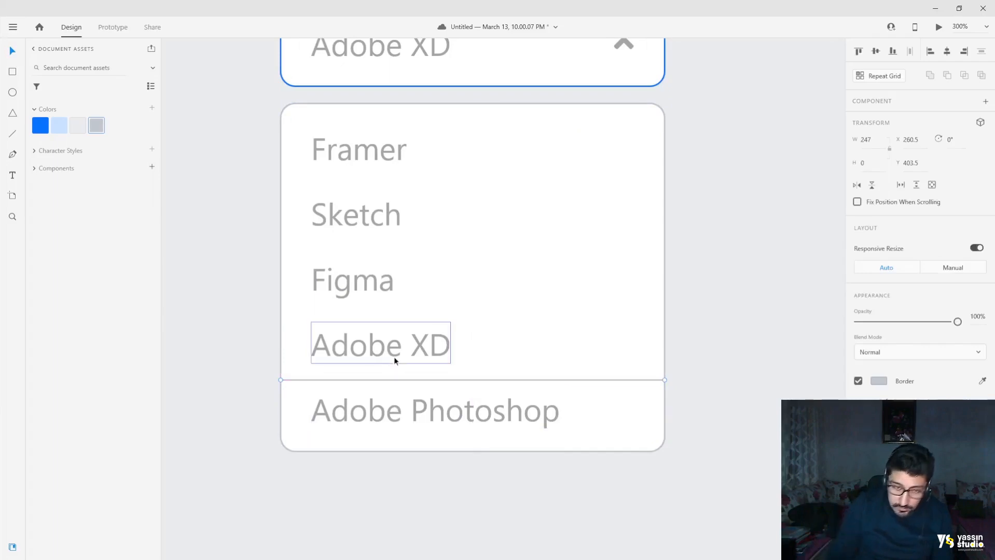
pyautogui.press('Up')
pyautogui.press('Up')
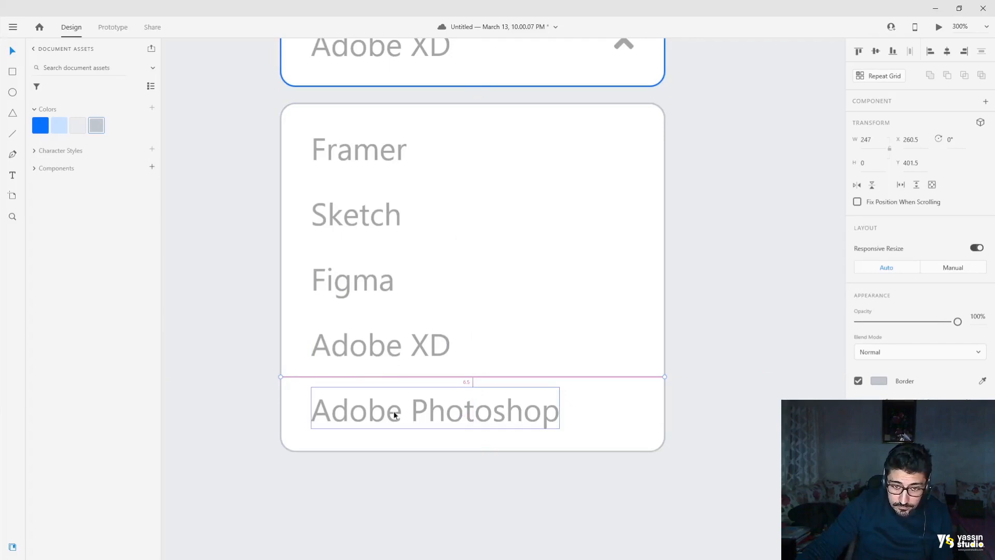
pyautogui.press('Up')
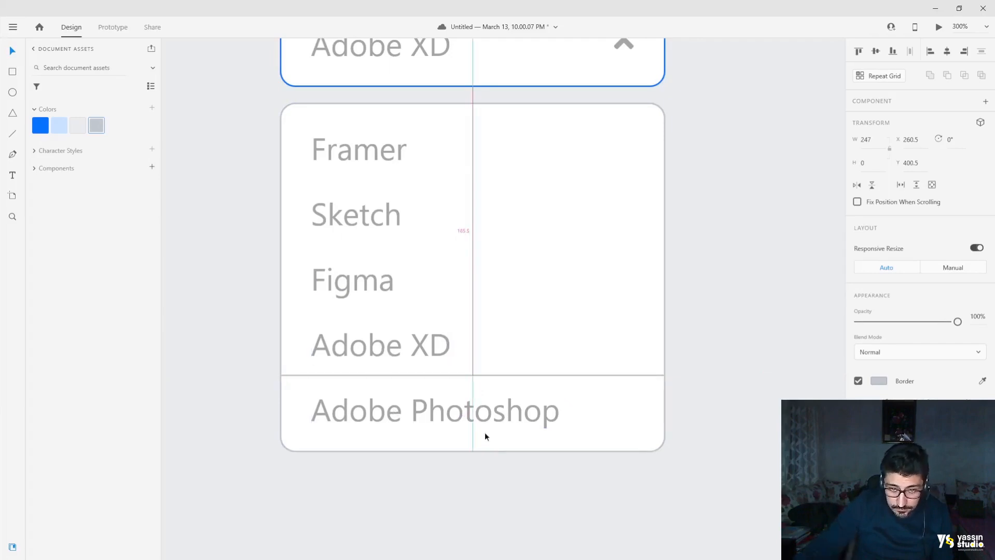
pyautogui.click(259, 321)
pyautogui.scroll(1, 254, 309)
pyautogui.hotkey('ctrl', '-')
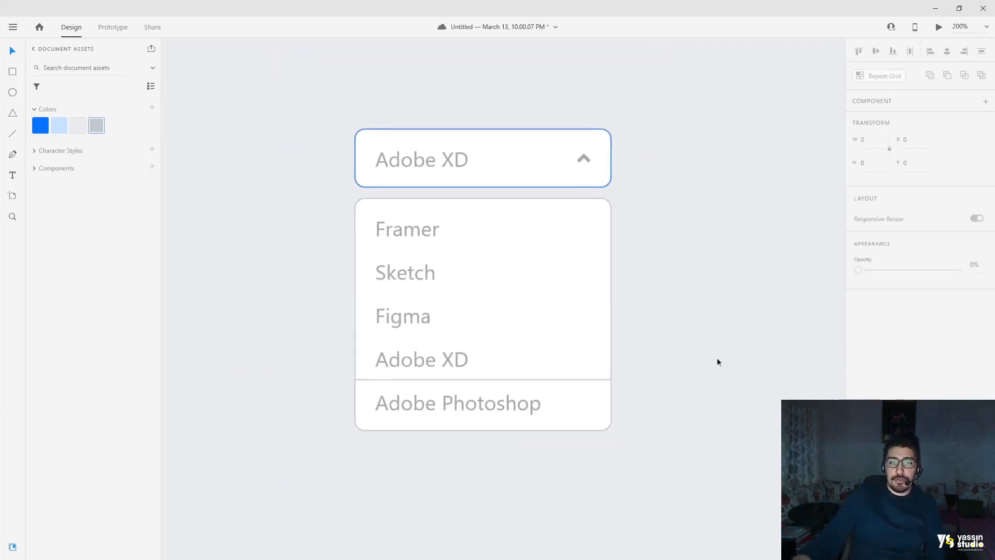
pyautogui.scroll(2, 578, 297)
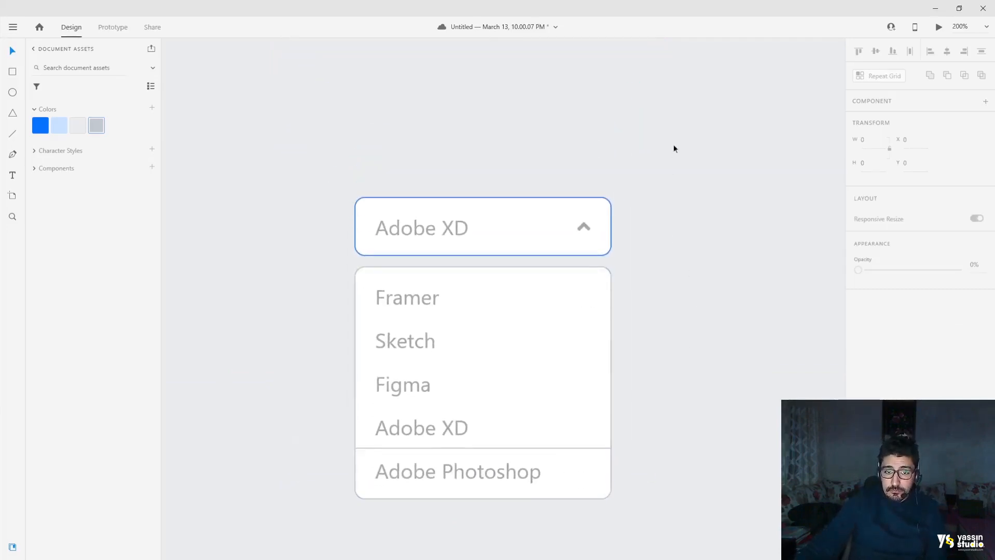
pyautogui.moveTo(674, 146); pyautogui.dragTo(281, 548)
pyautogui.click(261, 509)
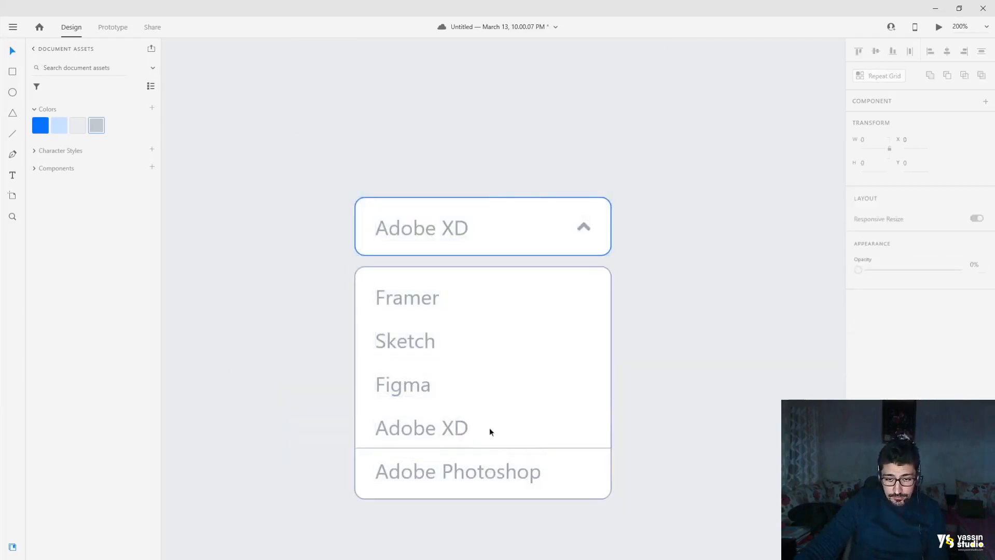
# - Draw a 247 by 35 rectangle at about X 261, Y 366 over the panel's "Adobe XD" option, ending at the divider line
pyautogui.click(448, 429)
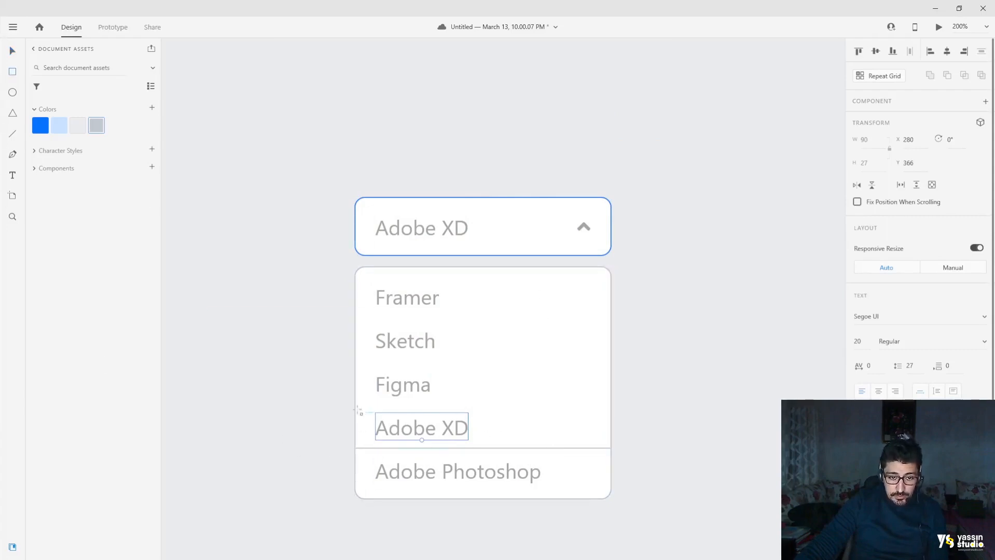
pyautogui.moveTo(356, 413)
pyautogui.mouseDown()
pyautogui.moveTo(379, 436)
pyautogui.moveTo(613, 449)
pyautogui.mouseUp()
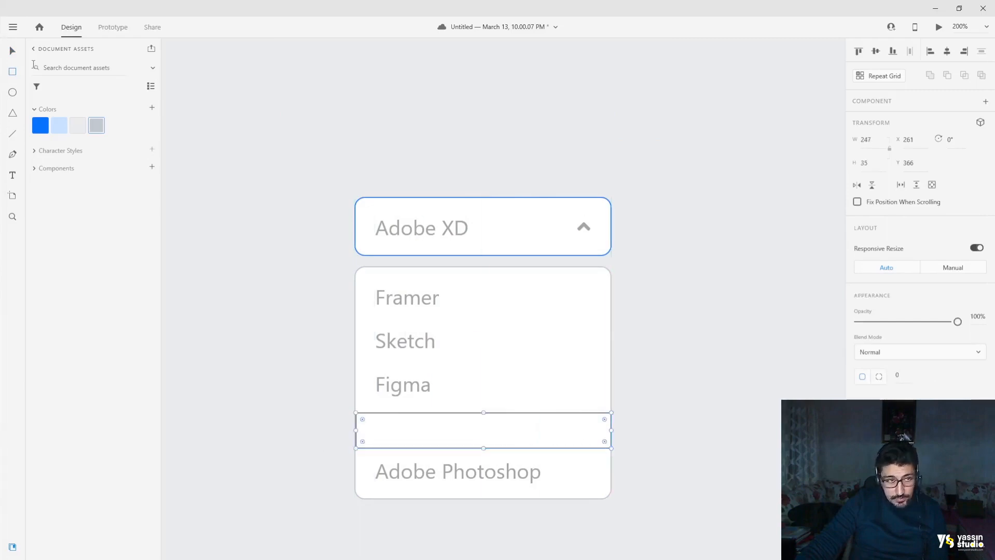
pyautogui.click(13, 51)
pyautogui.click(223, 98)
pyautogui.click(487, 439)
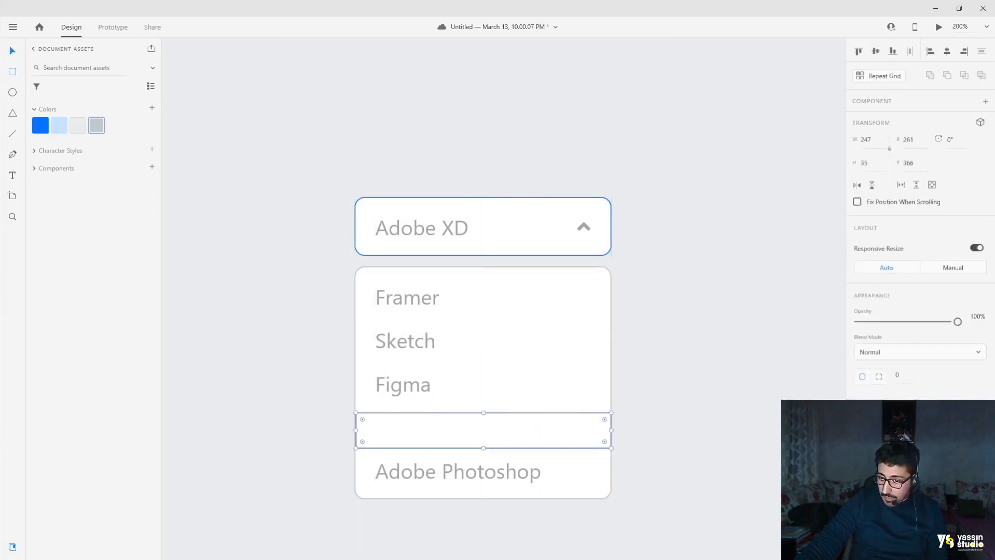
# - Fill the rectangle over the "Adobe XD" option with the light blue asset color
pyautogui.click(676, 438)
pyautogui.click(576, 435)
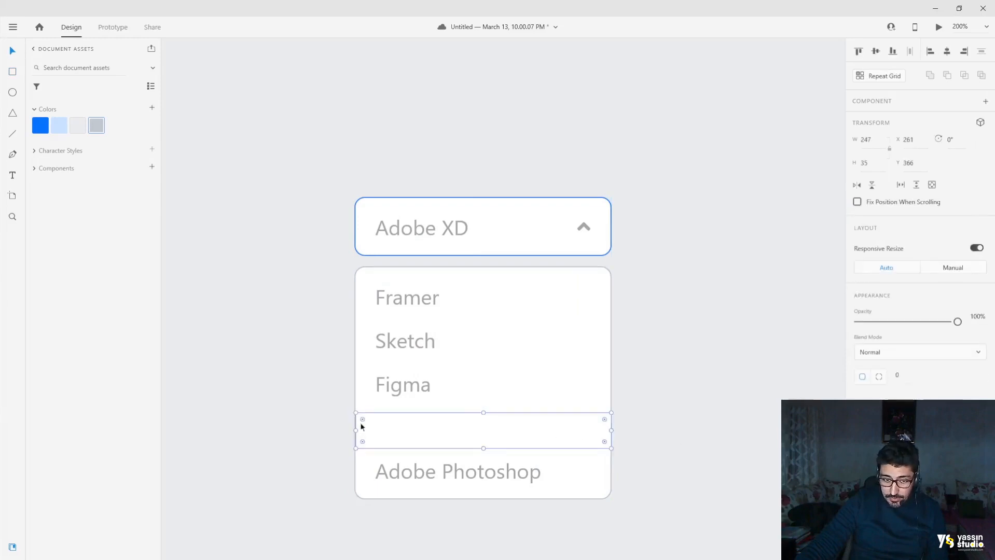
pyautogui.moveTo(611, 429); pyautogui.dragTo(611, 430)
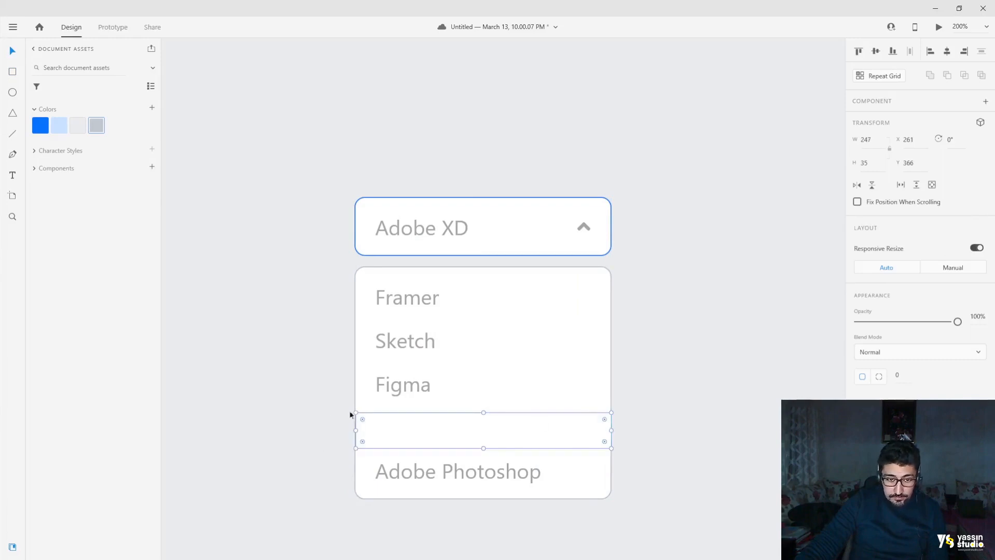
pyautogui.click(62, 127)
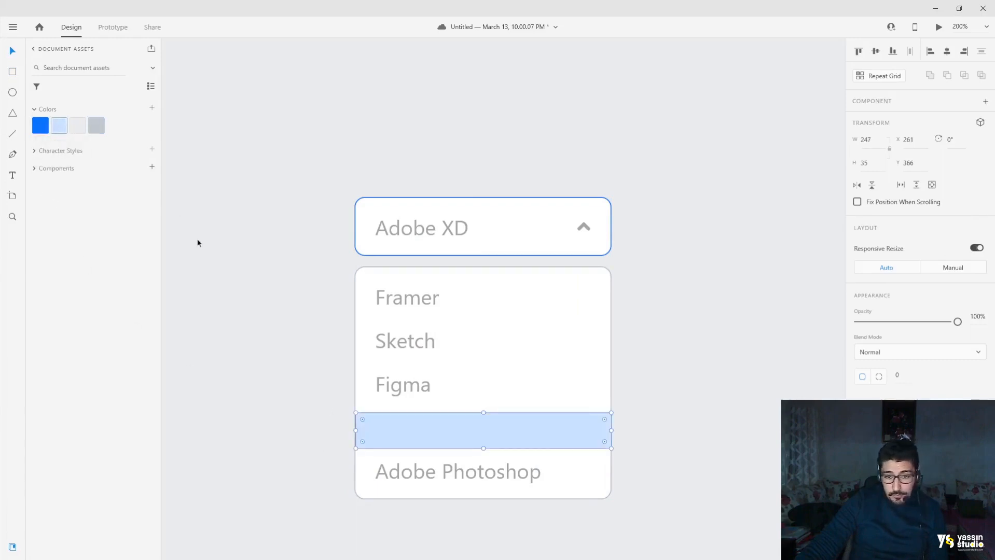
# - Examine how the light blue rectangle's edges meet the panel's side borders
pyautogui.click(197, 241)
pyautogui.click(577, 433)
pyautogui.press('Escape')
pyautogui.click(595, 431)
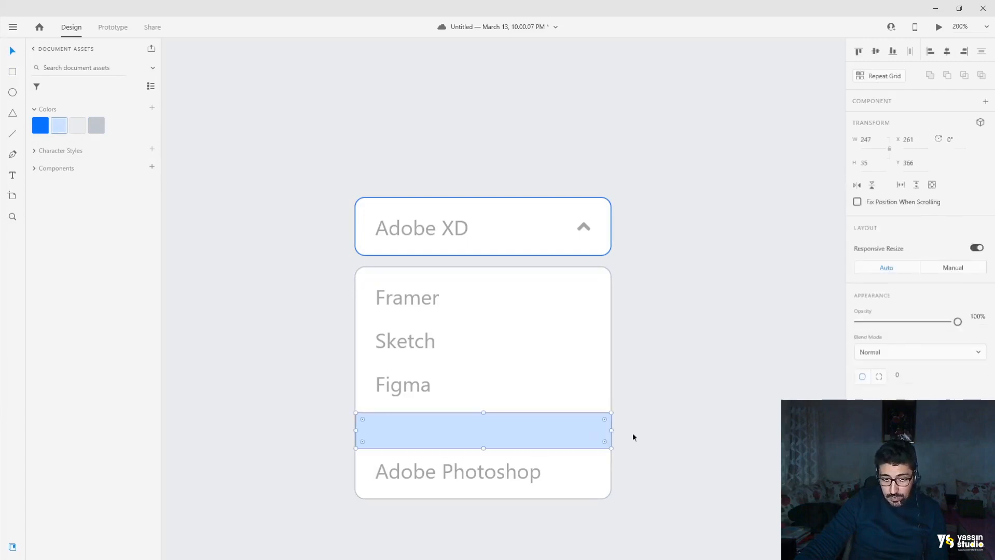
pyautogui.click(701, 435)
pyautogui.hotkey('ctrl', '=')
pyautogui.click(649, 471)
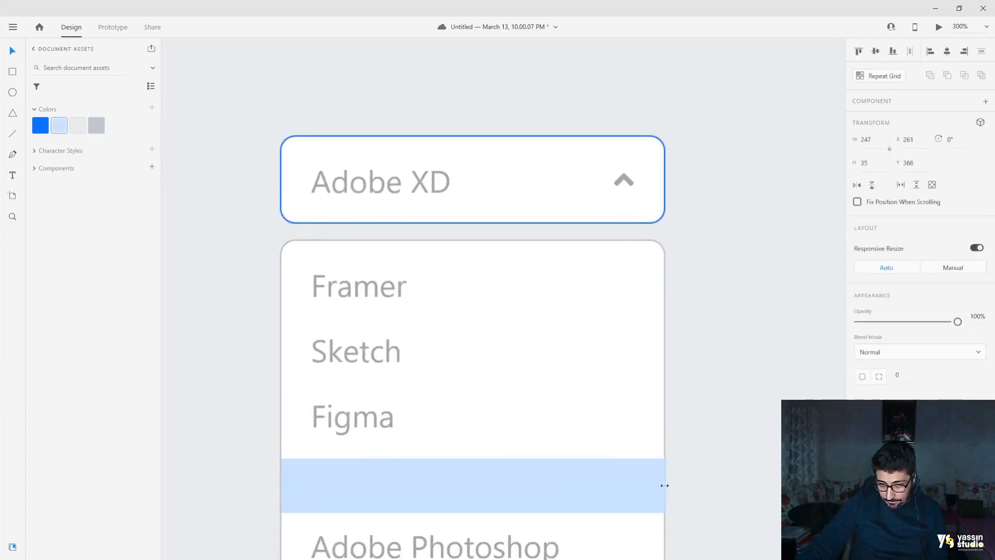
pyautogui.click(746, 447)
pyautogui.scroll(-3, 746, 448)
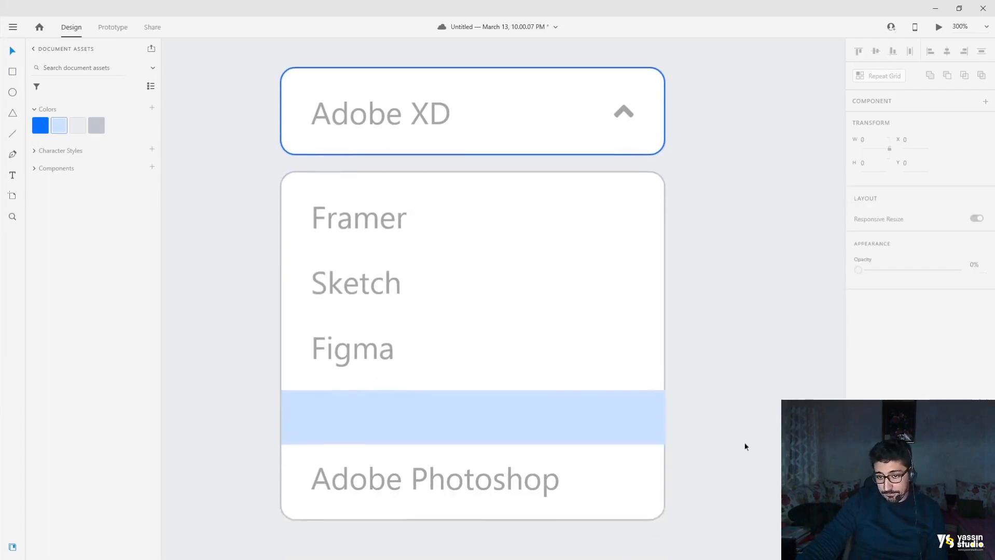
# - Send the light blue rectangle and the white options panel to the back, behind the option texts
pyautogui.click(612, 400)
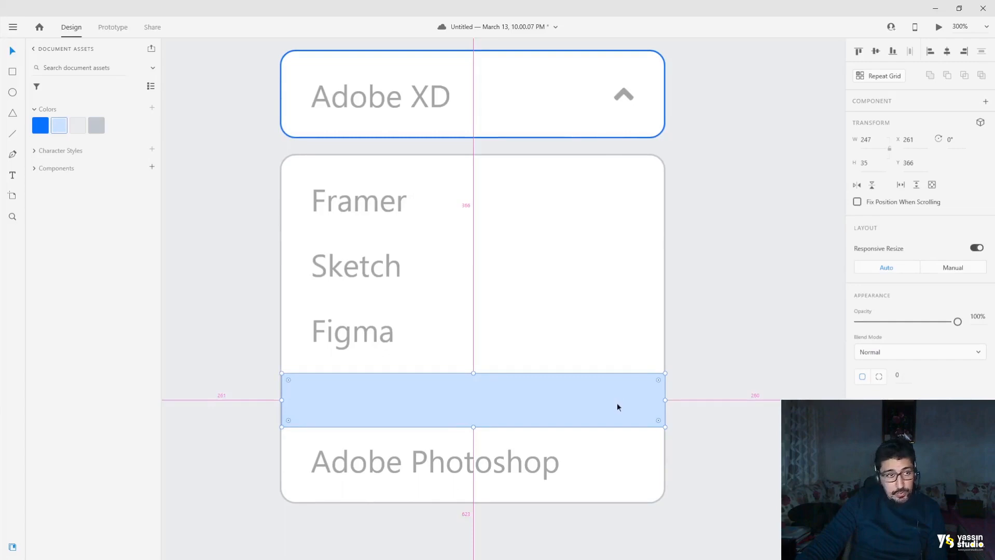
pyautogui.keyDown('shift'); pyautogui.click(637, 282); pyautogui.keyUp('shift')
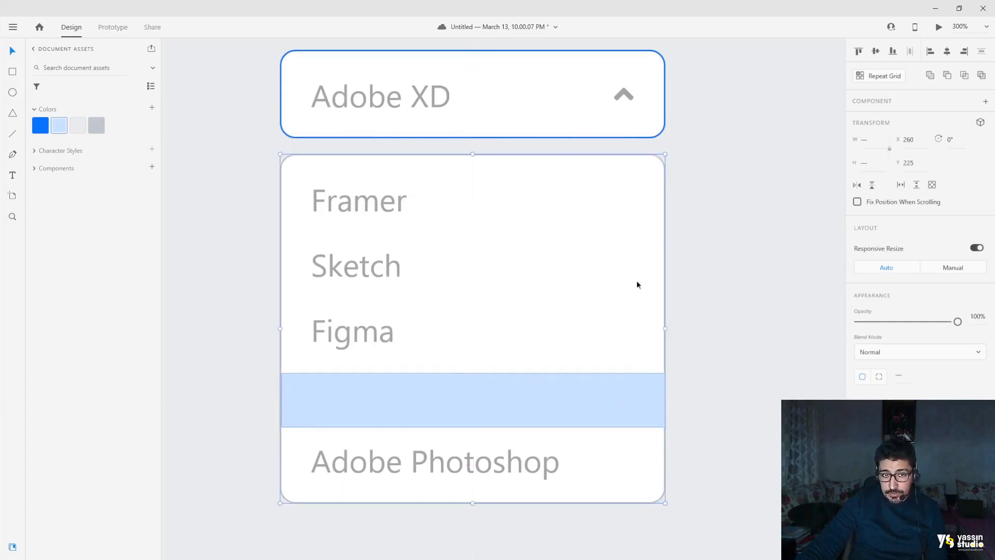
pyautogui.rightClick(584, 327)
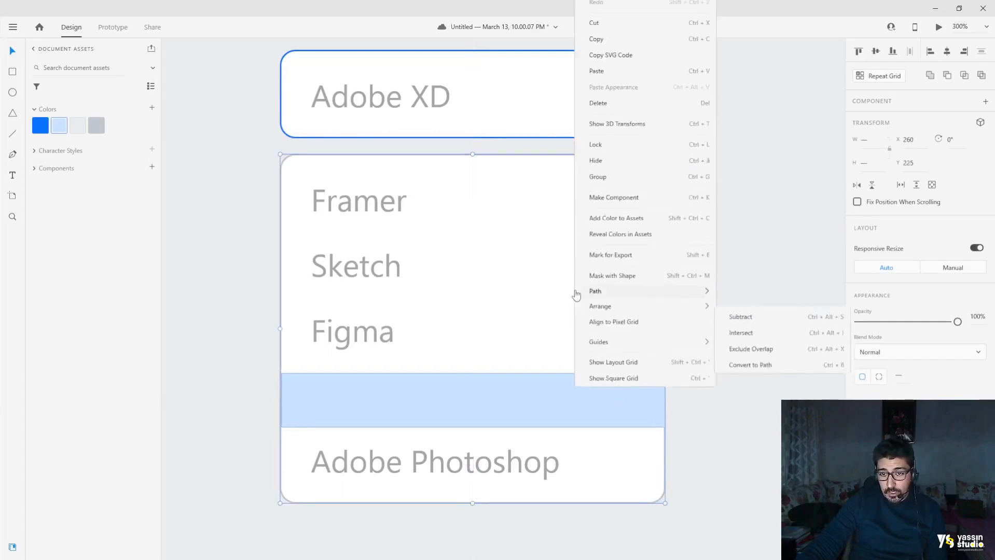
pyautogui.moveTo(628, 328)
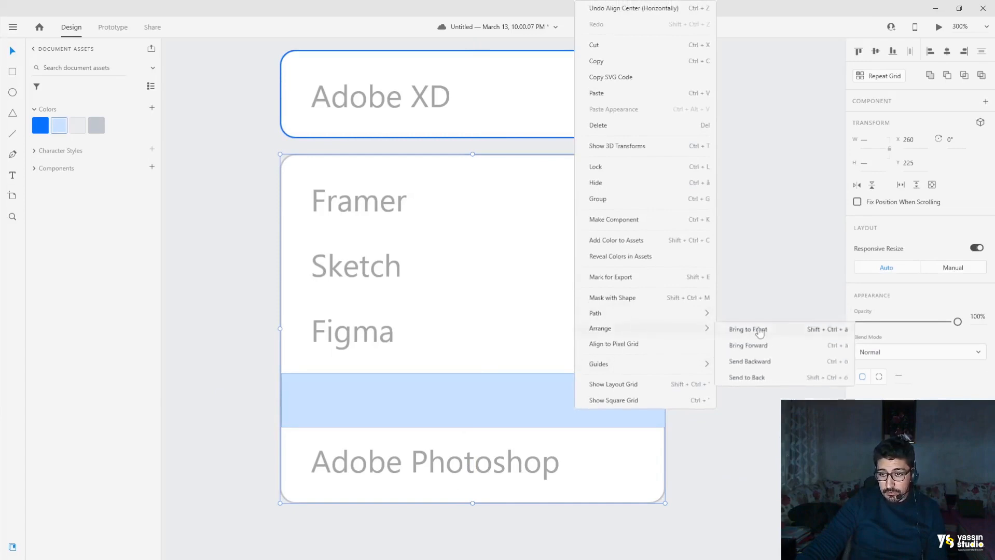
pyautogui.click(753, 376)
pyautogui.click(751, 384)
pyautogui.click(418, 392)
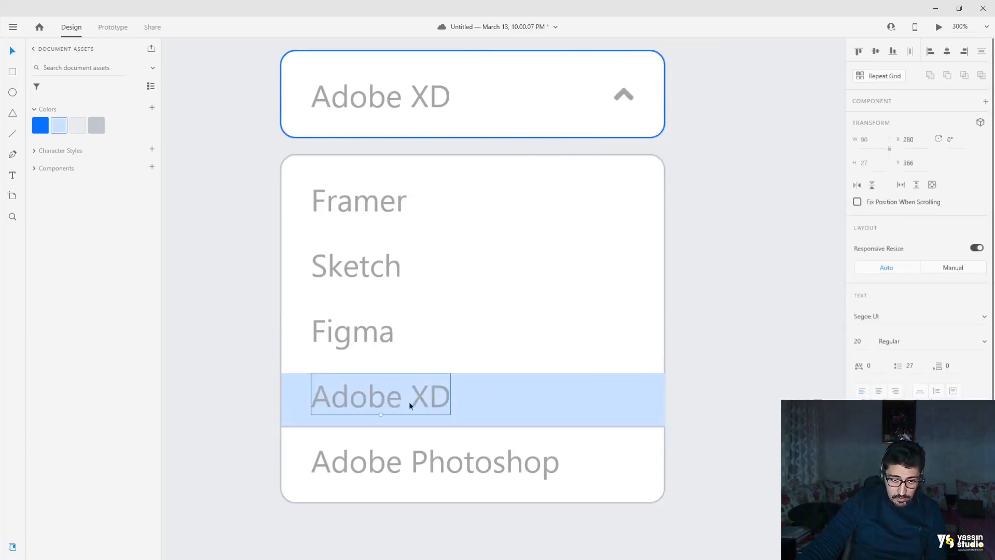
# - Extend the light blue rectangle upward to a height of 42 at Y 359 and check its spacing around the "Adobe XD" text
pyautogui.click(497, 403)
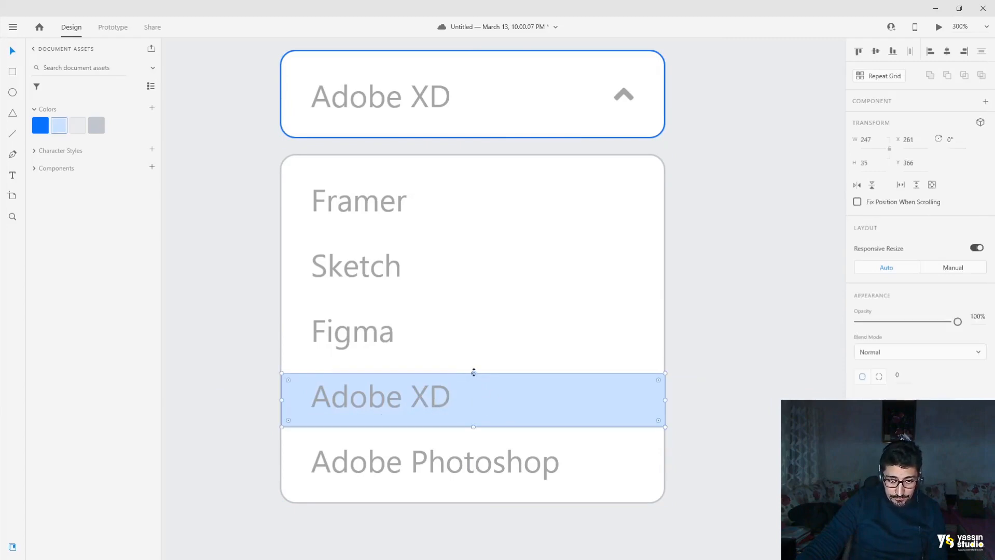
pyautogui.moveTo(473, 373); pyautogui.dragTo(477, 364)
pyautogui.press('alt')
pyautogui.press('alt')
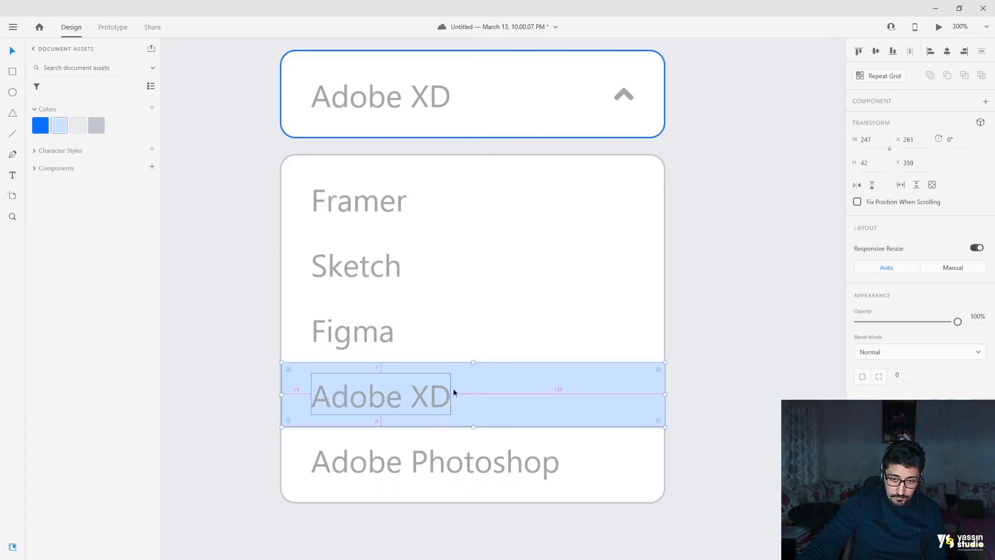
# - Color the highlighted "Adobe XD" option text with the blue asset color
pyautogui.click(376, 399)
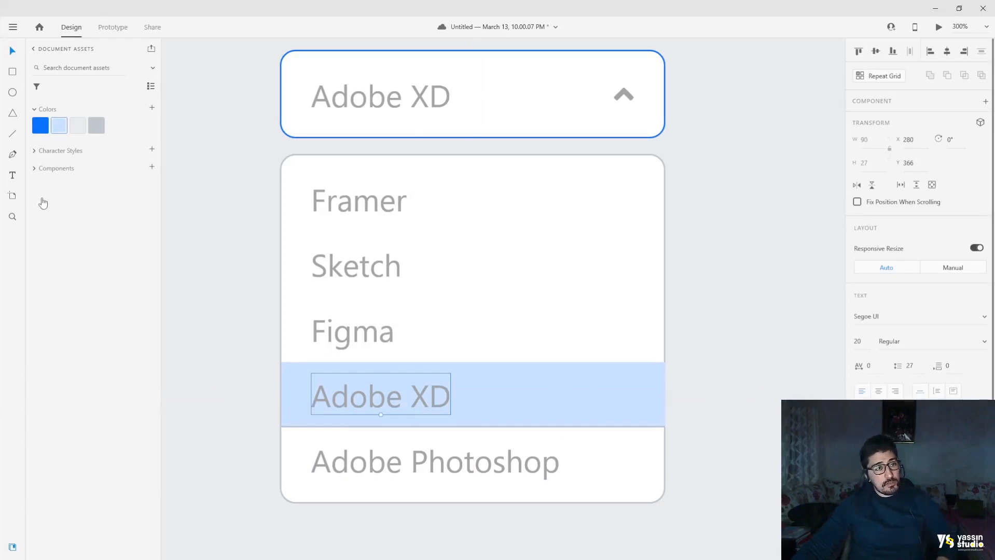
pyautogui.click(40, 125)
pyautogui.click(191, 177)
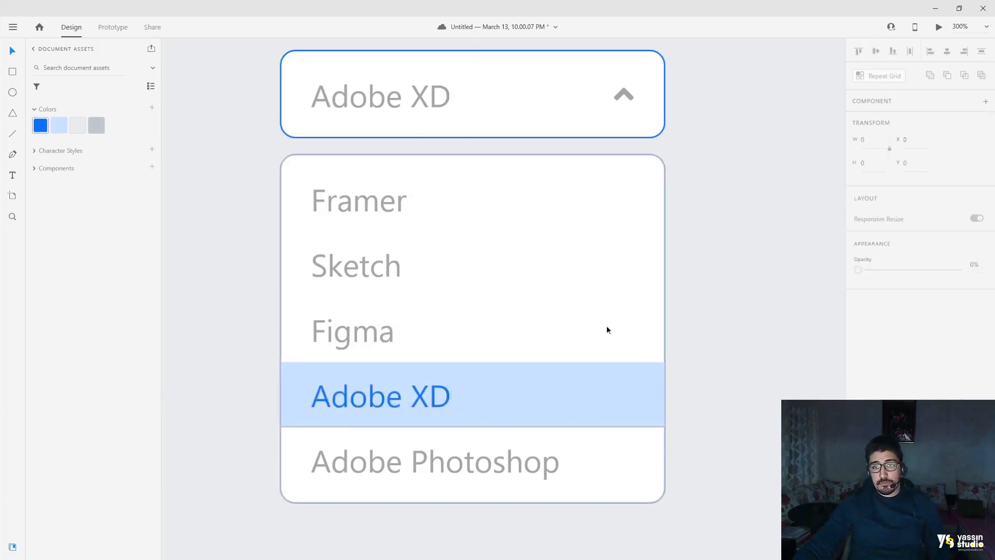
pyautogui.hotkey('ctrl', '-')
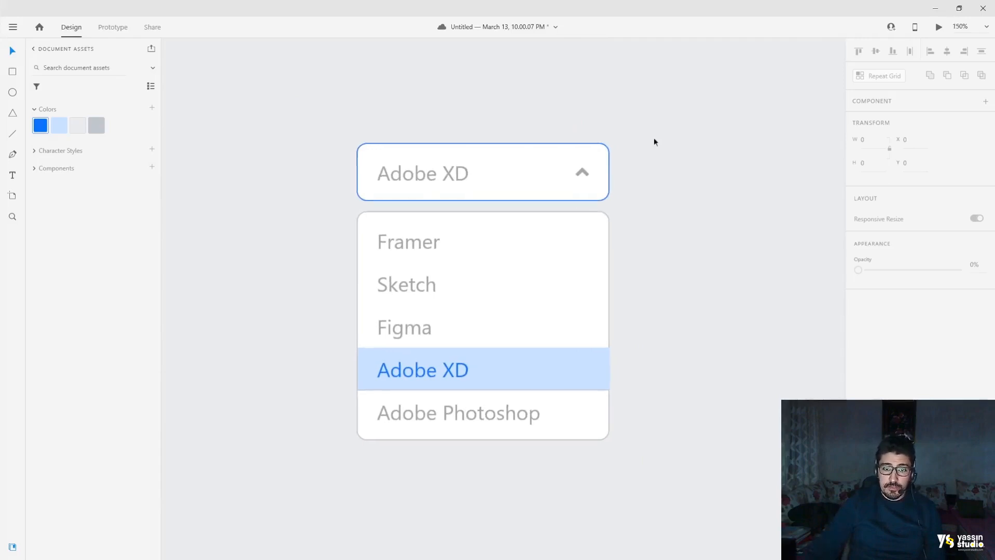
pyautogui.hotkey('ctrl', '-')
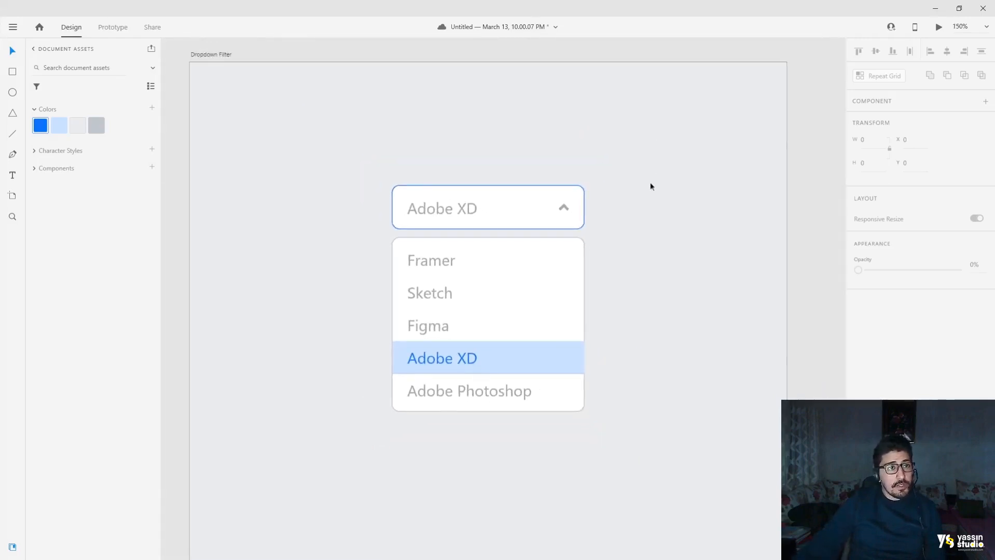
pyautogui.moveTo(655, 131); pyautogui.dragTo(346, 461)
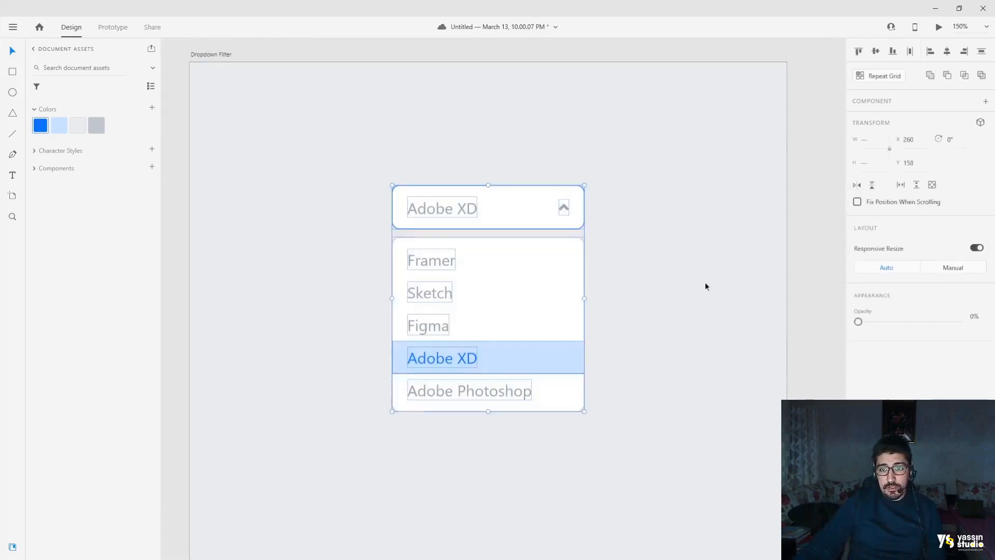
pyautogui.click(705, 285)
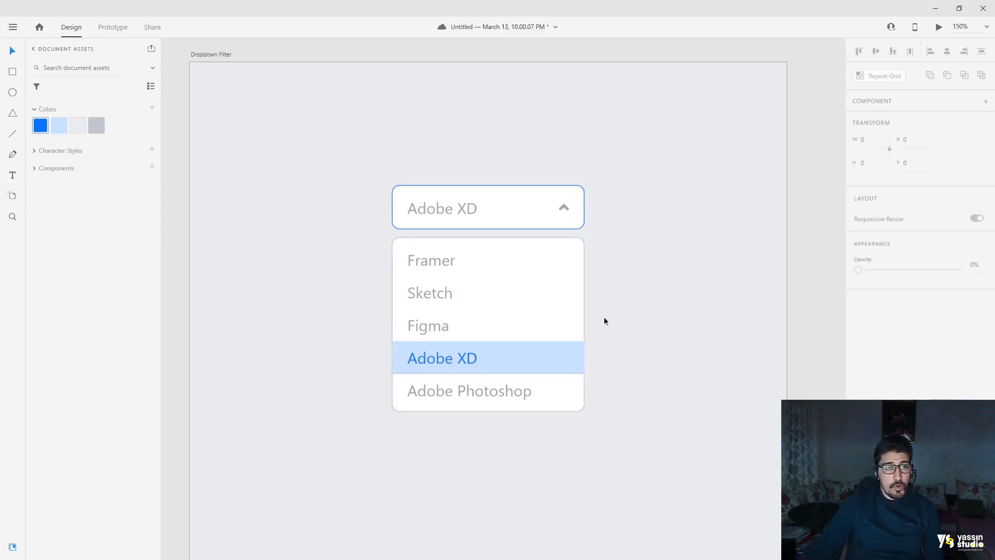
pyautogui.hotkey('ctrl', '-')
pyautogui.scroll(-5, 604, 317)
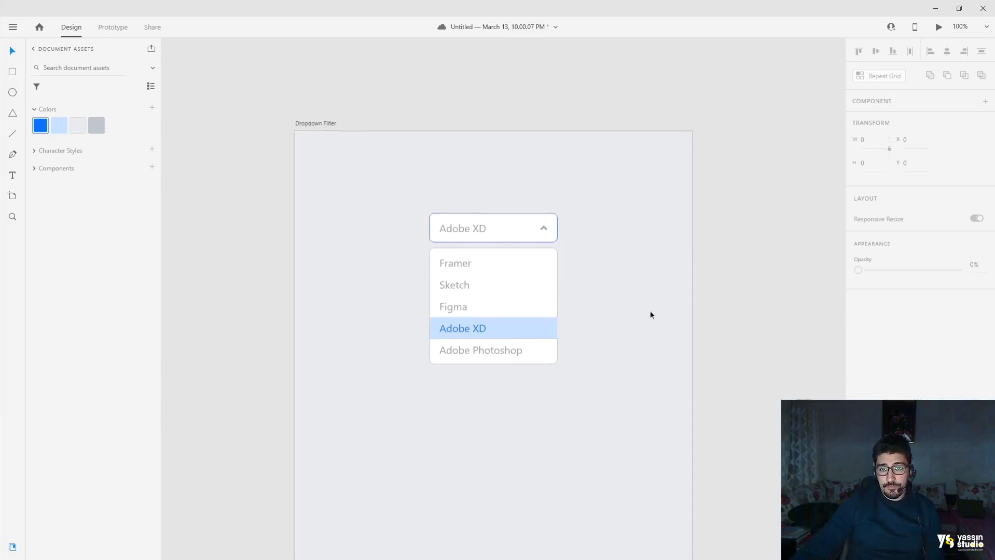
# - Group the blue-bordered field with its "Adobe XD" text and arrow
pyautogui.scroll(3, 599, 211)
pyautogui.hotkey('ctrl', '+')
pyautogui.hotkey('ctrl', '+')
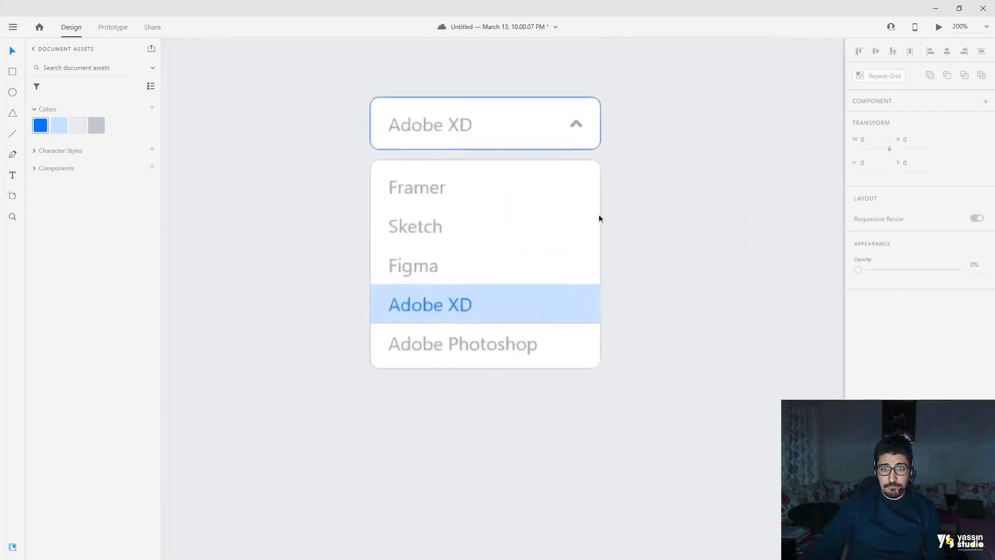
pyautogui.scroll(3, 600, 213)
pyautogui.moveTo(644, 156); pyautogui.dragTo(275, 247)
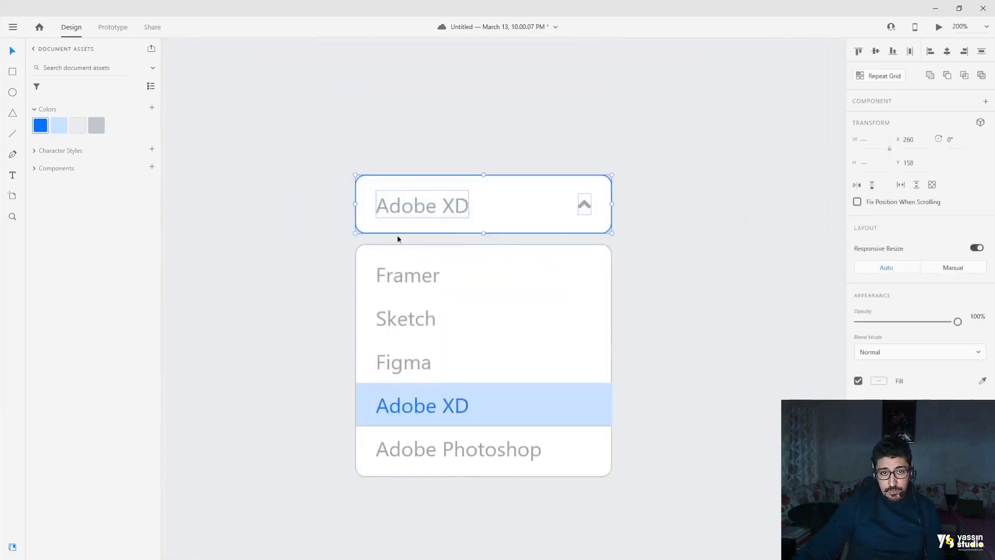
pyautogui.rightClick(472, 193)
pyautogui.click(520, 199)
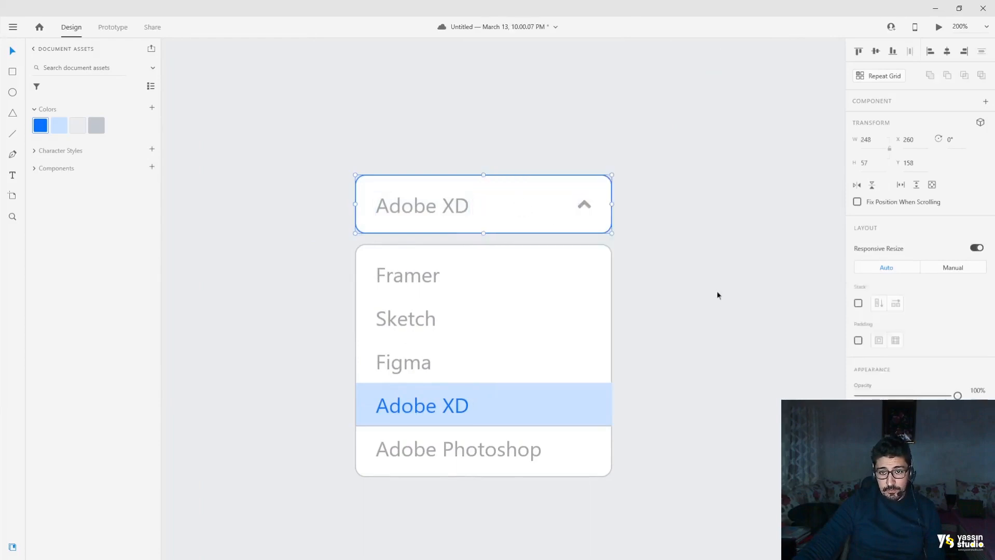
# - Group the options panel with its contents, and combine that group with the field group into one dropdown group
pyautogui.moveTo(664, 242); pyautogui.dragTo(319, 534)
pyautogui.rightClick(521, 381)
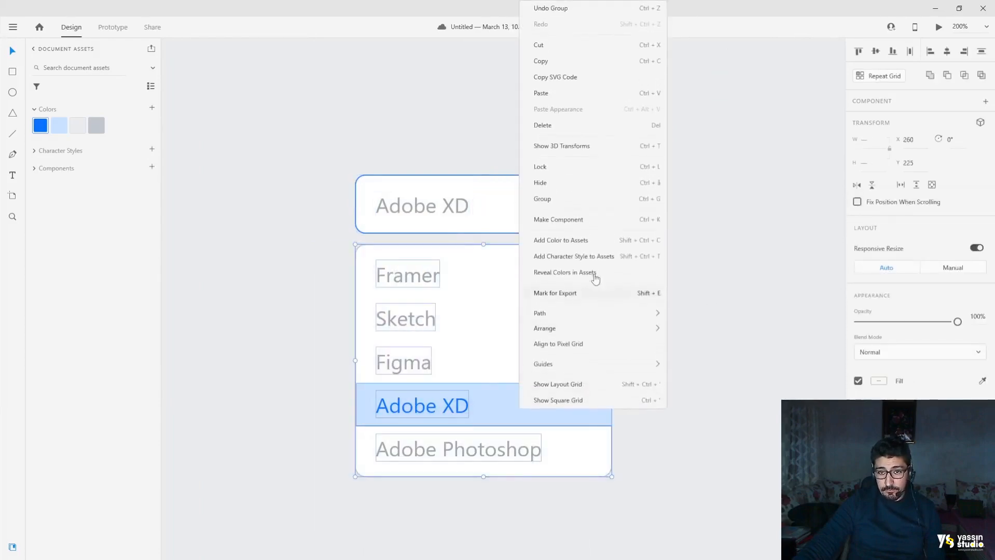
pyautogui.click(573, 206)
pyautogui.moveTo(679, 136); pyautogui.dragTo(289, 516)
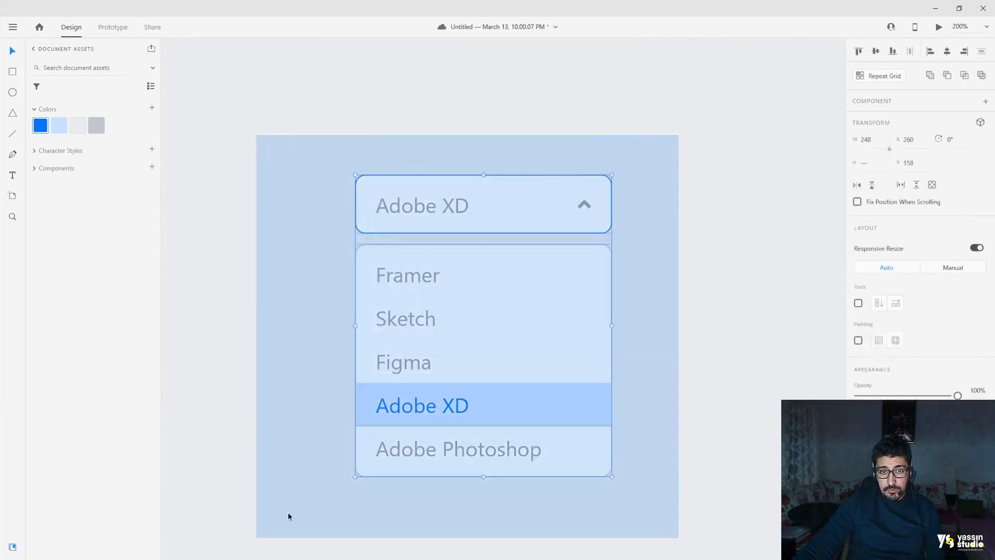
pyautogui.rightClick(486, 300)
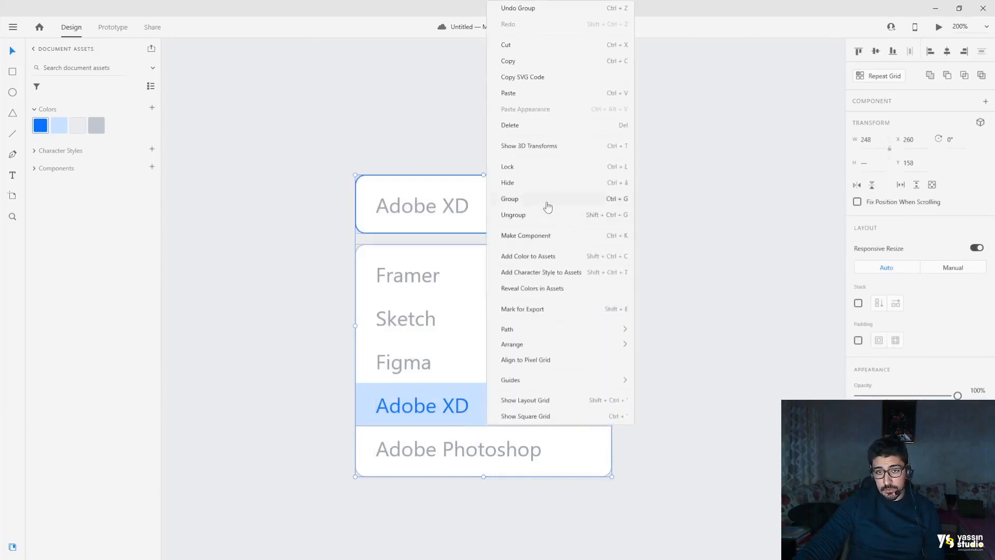
pyautogui.click(534, 202)
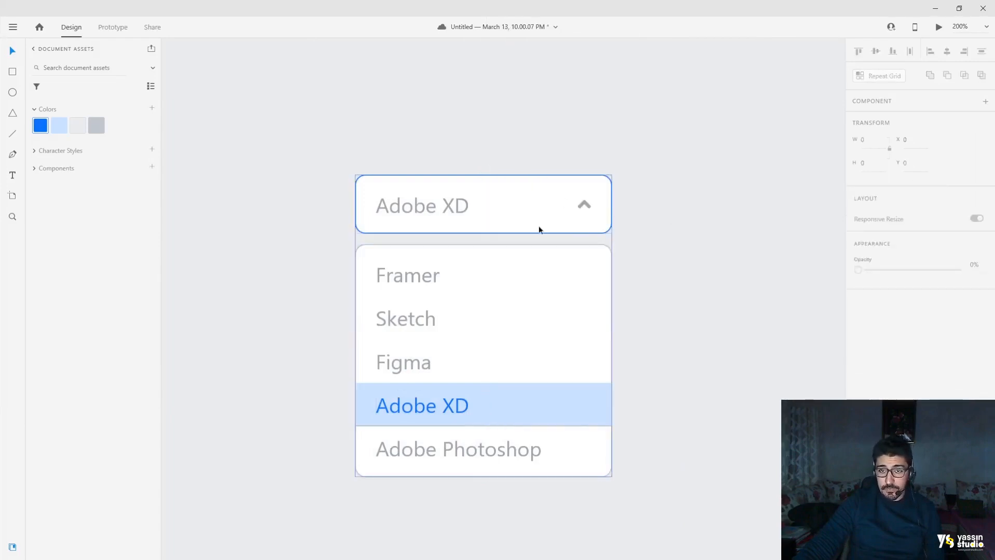
# - Center the whole dropdown group vertically on the artboard
pyautogui.hotkey('ctrl', '1')
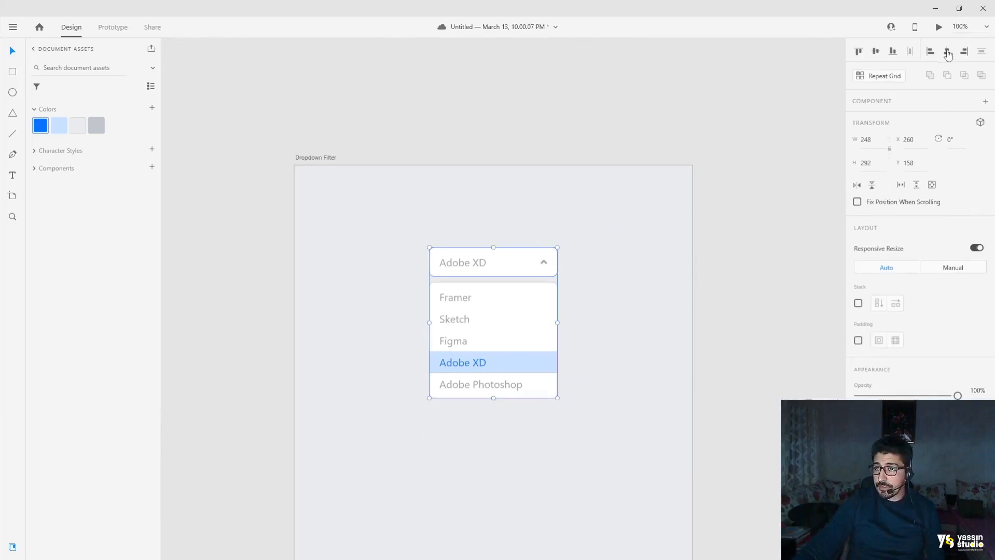
pyautogui.click(877, 53)
pyautogui.click(758, 116)
pyautogui.scroll(-3, 617, 329)
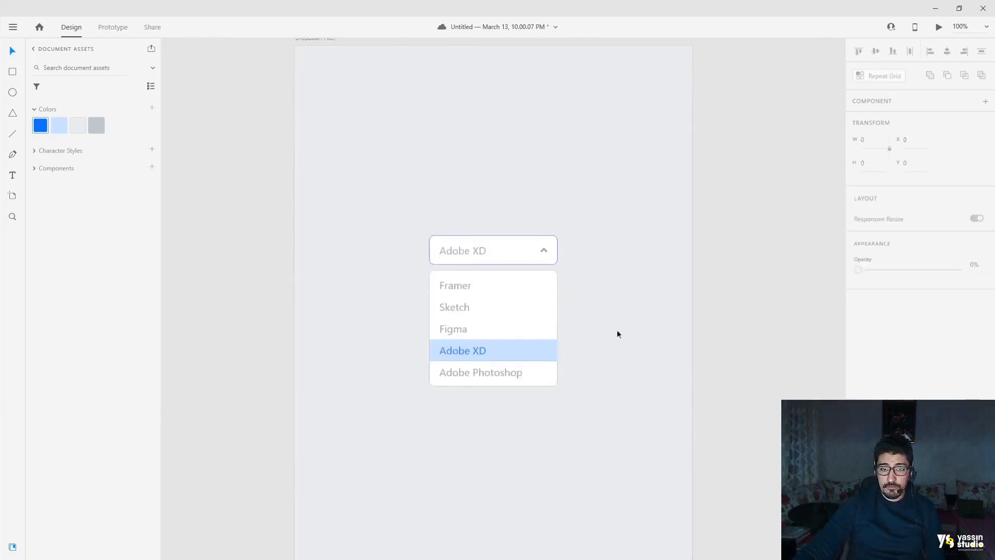
# - Duplicate the "Dropdown Filter" artboard and place the copy beside the original at X 828, Y 0
pyautogui.hotkey('ctrl', '-')
pyautogui.moveTo(617, 273); pyautogui.dragTo(465, 284)
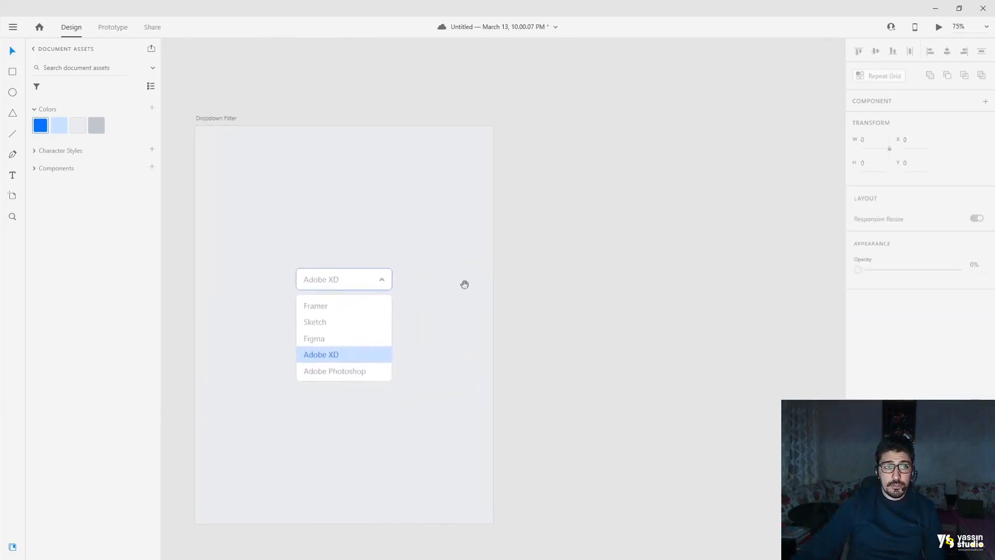
pyautogui.click(225, 119)
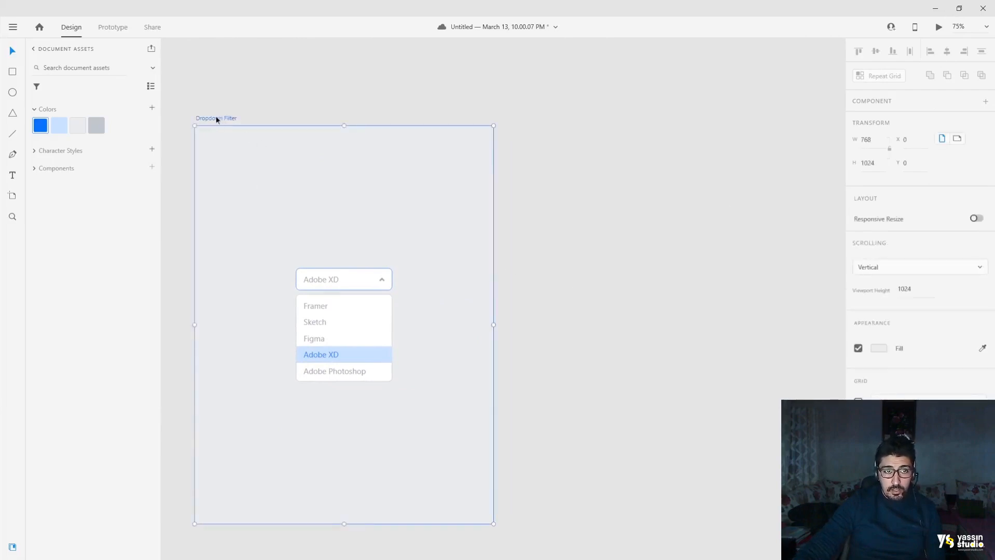
pyautogui.moveTo(217, 121); pyautogui.dragTo(540, 119)
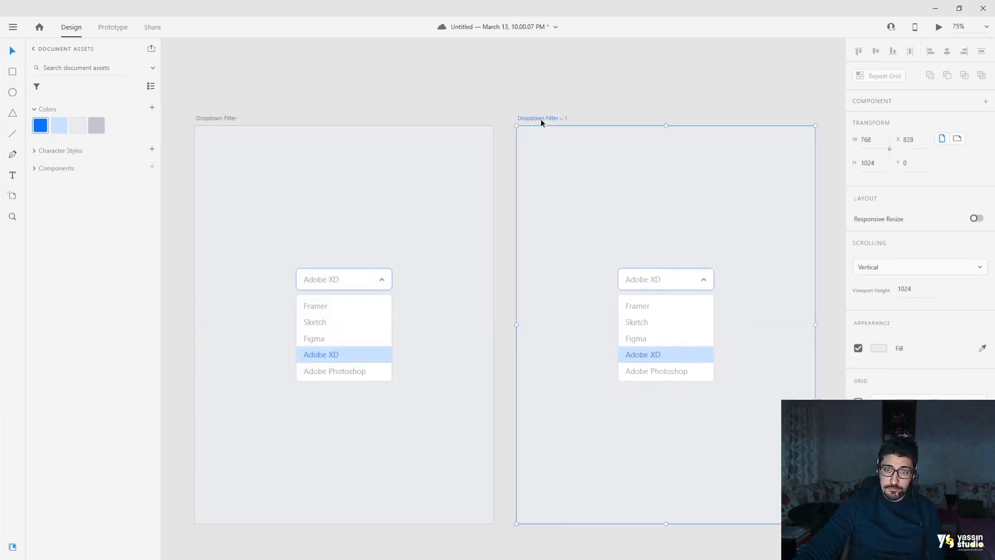
pyautogui.click(565, 114)
# - Rename the original artboard "Dropdown Filter Active"
pyautogui.click(210, 119)
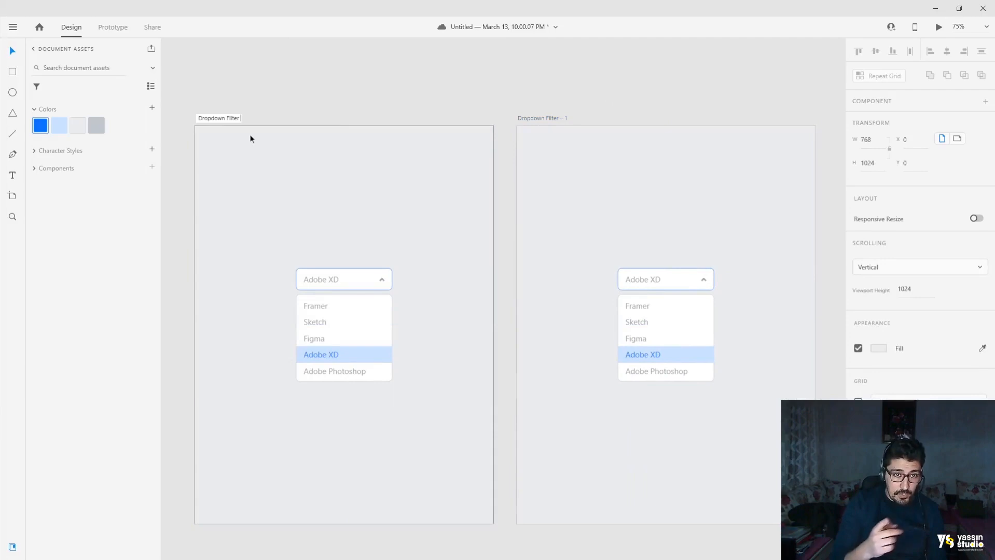
pyautogui.write('Active')
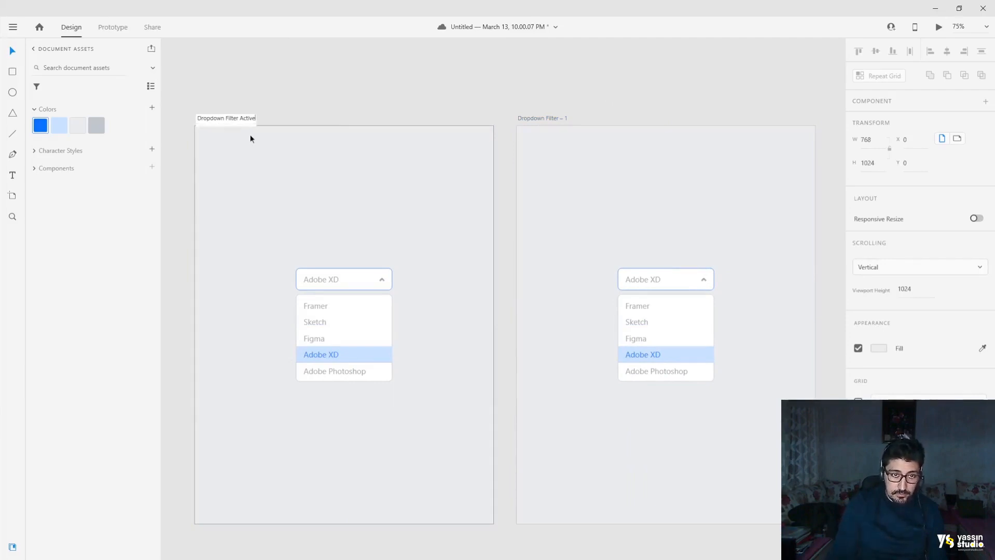
pyautogui.press('Return')
# - Rename the duplicated artboard "Dropdown Filter – Inactive"
pyautogui.click(563, 120)
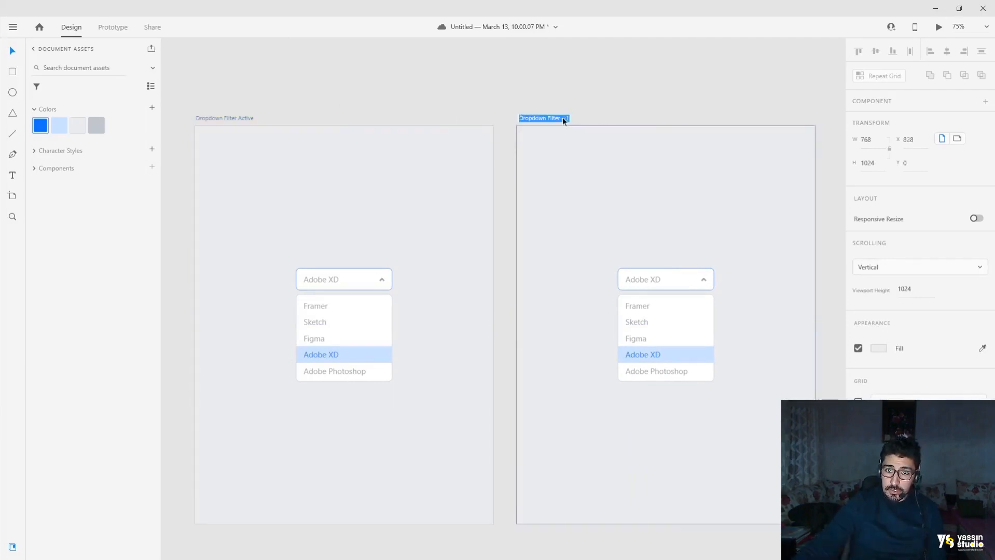
pyautogui.click(563, 119)
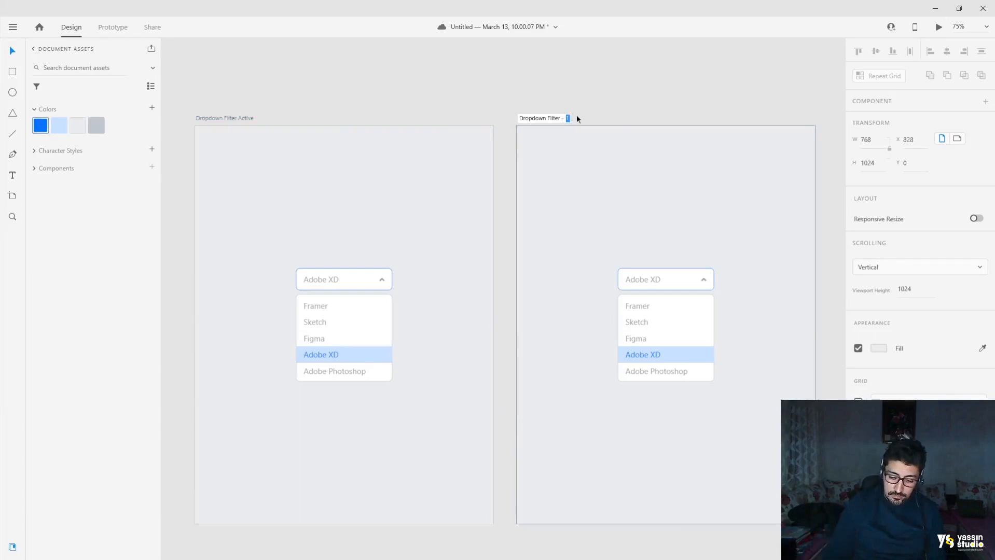
pyautogui.write('Inactive')
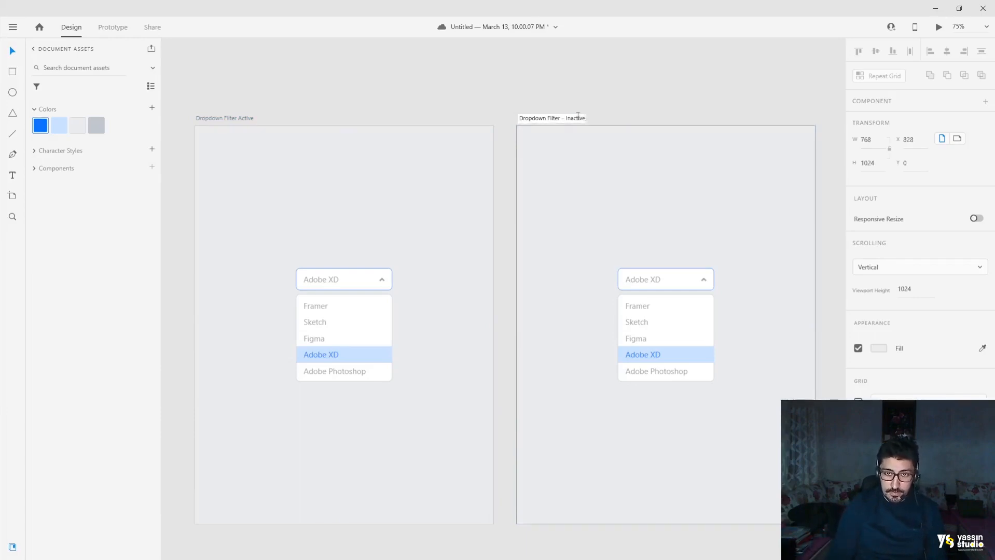
pyautogui.press('Return')
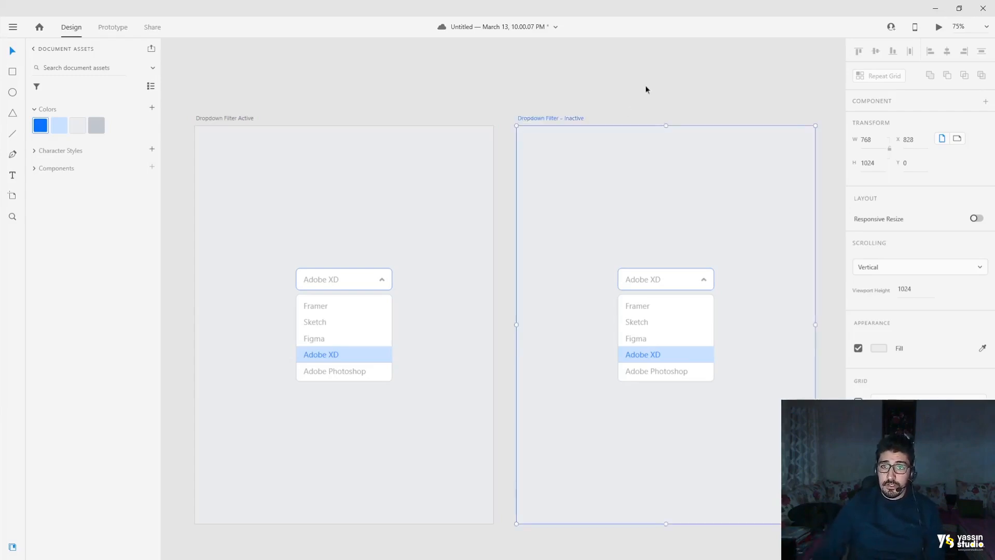
# - Ungroup the dropdown on the "Dropdown Filter – Inactive" artboard and delete its list of tool options
pyautogui.hotkey('ctrl', '+')
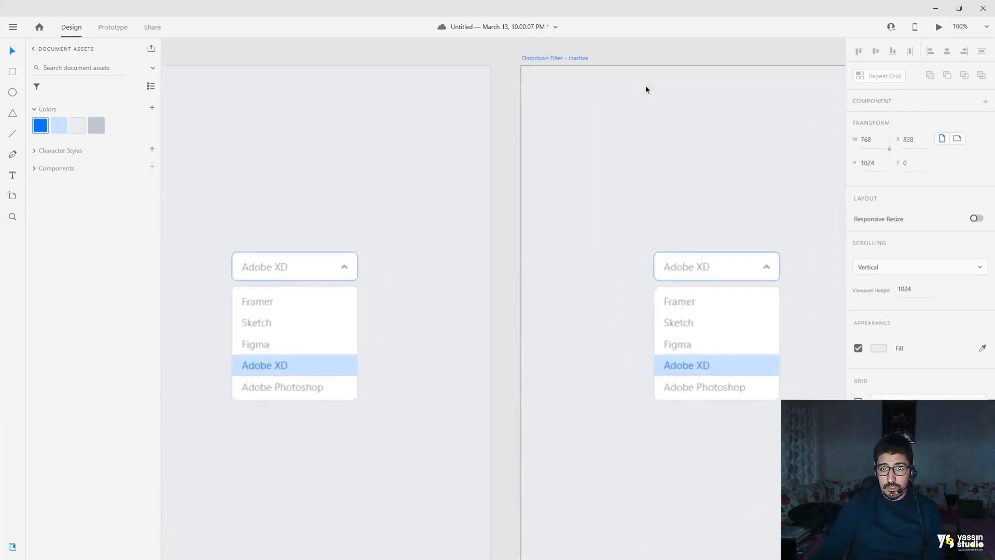
pyautogui.press('space')
pyautogui.moveTo(717, 136); pyautogui.dragTo(500, 152)
pyautogui.hotkey('ctrl', '+')
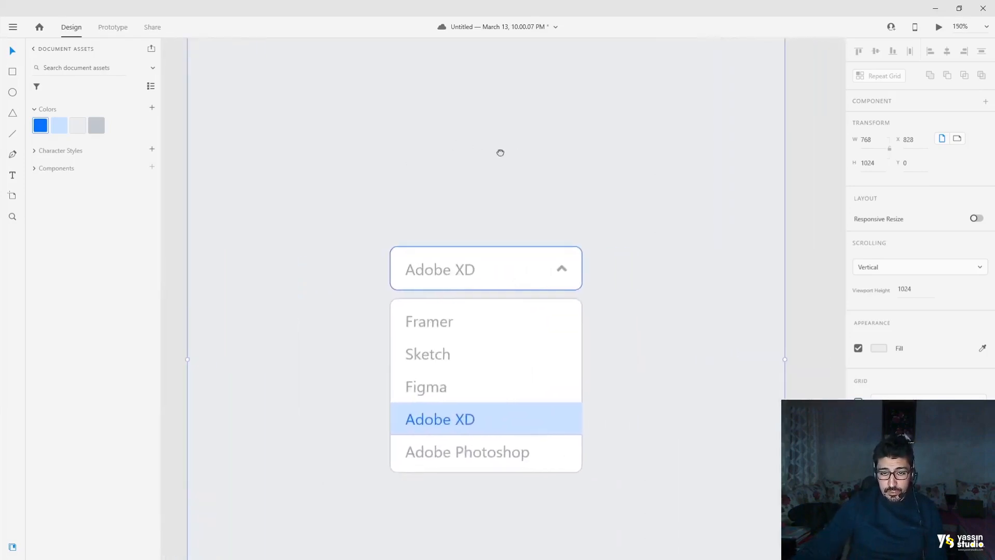
pyautogui.hotkey('ctrl', '-')
pyautogui.hotkey('ctrl', '-')
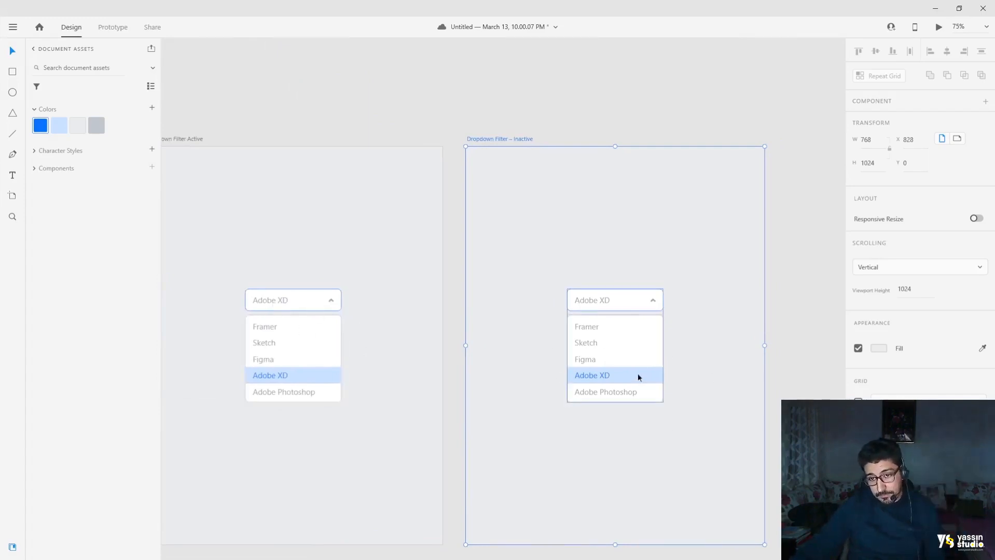
pyautogui.click(800, 258)
pyautogui.rightClick(616, 327)
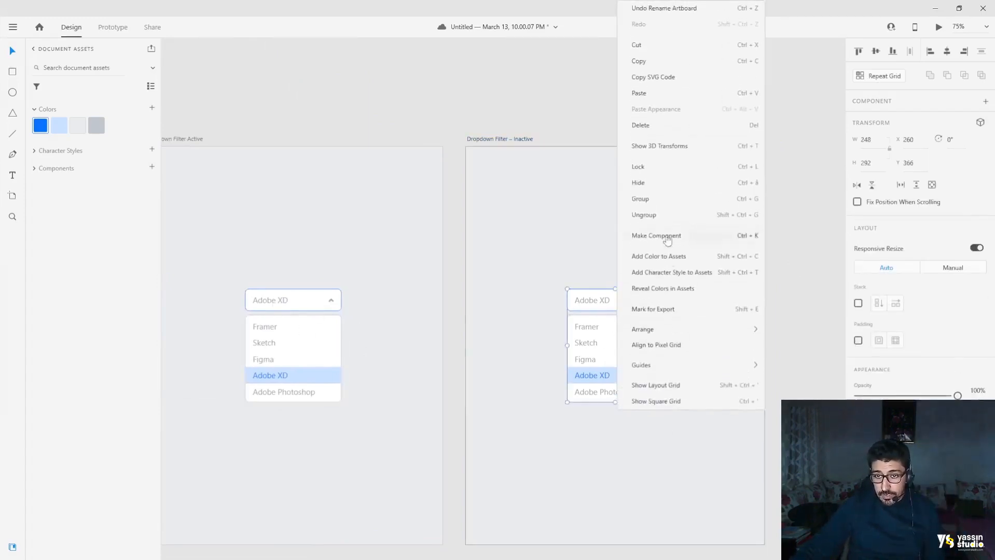
pyautogui.click(664, 218)
pyautogui.click(791, 243)
pyautogui.click(634, 345)
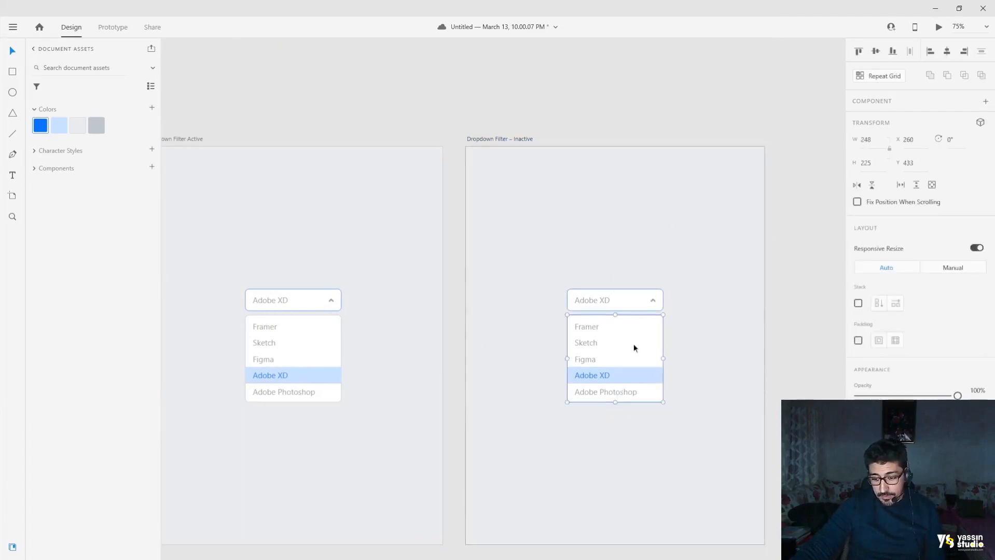
pyautogui.press('Delete')
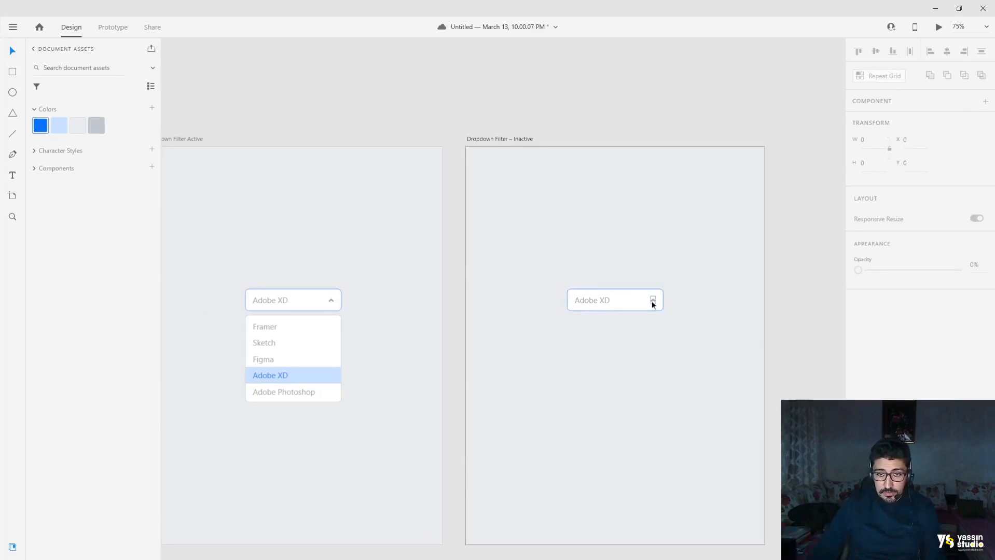
# - Flip the arrow icon in the inactive dropdown field vertically so it points down
pyautogui.hotkey('ctrl', '+')
pyautogui.click(698, 300)
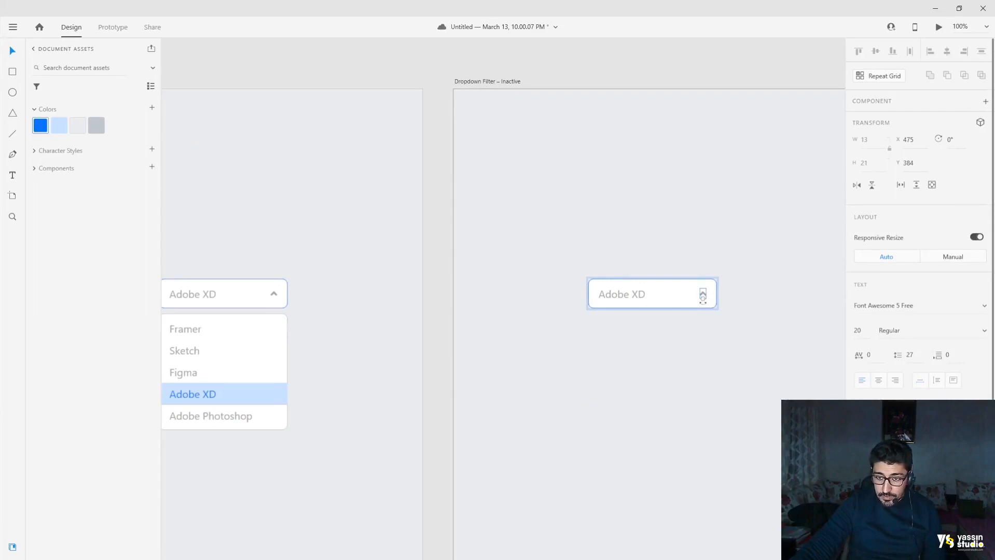
pyautogui.click(872, 186)
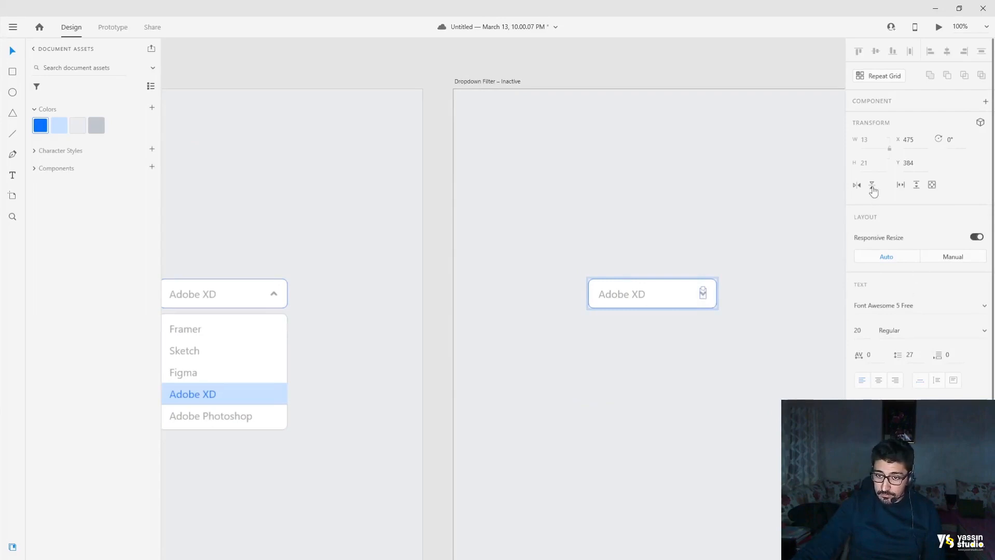
pyautogui.click(684, 297)
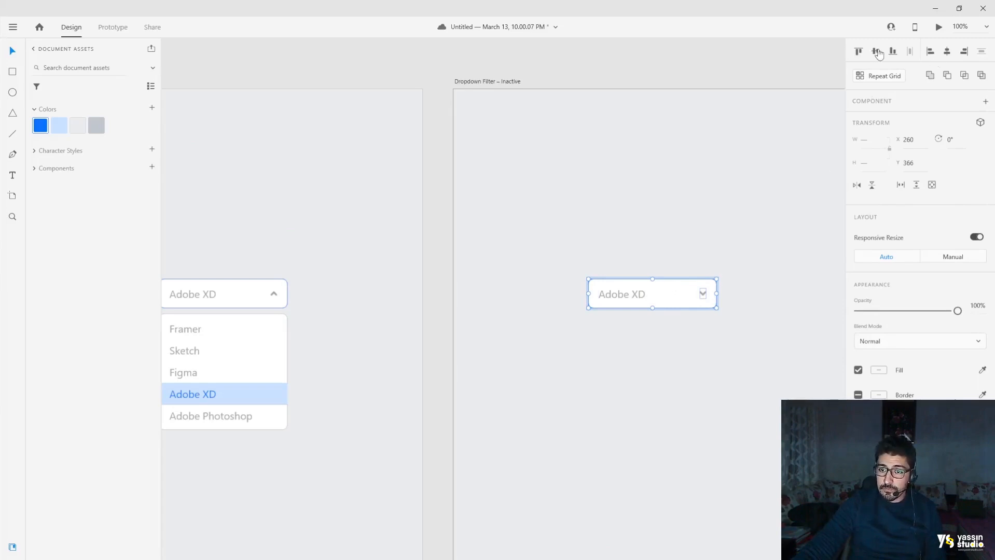
pyautogui.click(740, 60)
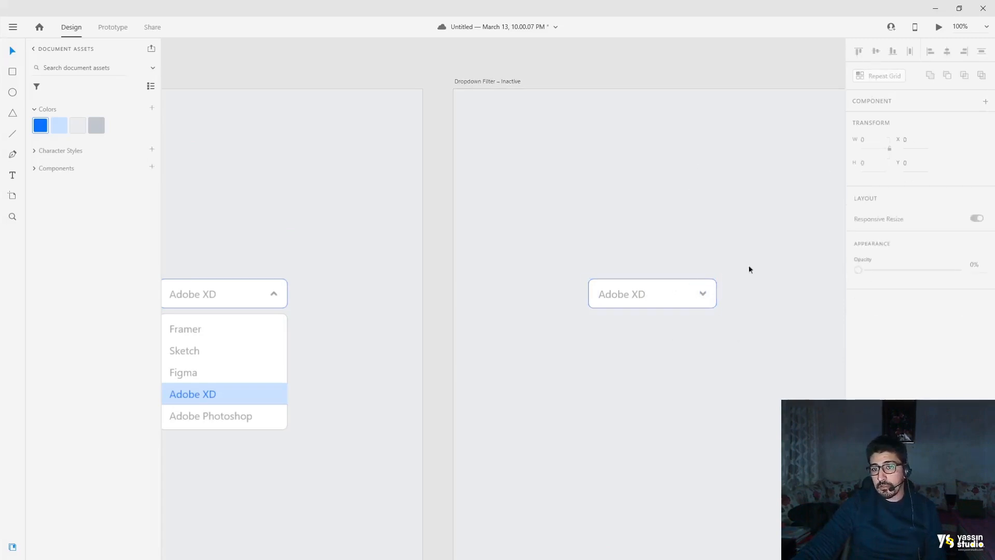
pyautogui.moveTo(748, 252); pyautogui.dragTo(587, 327)
pyautogui.click(669, 371)
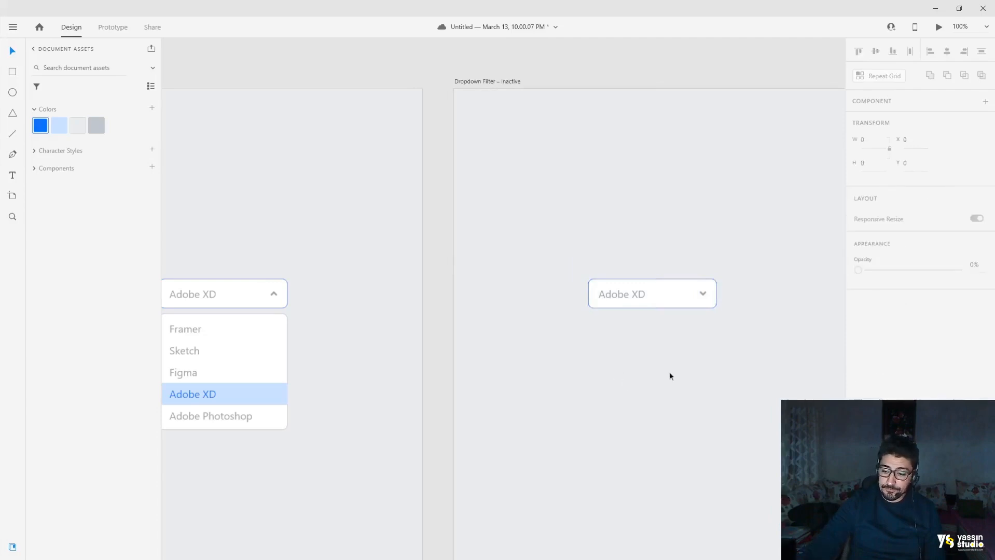
# - Prototype tap transitions from the active dropdown group to the "Dropdown Filter – Inactive" artboard and from the inactive field back to "Dropdown Filter Active"
pyautogui.hotkey('ctrl', '-')
pyautogui.hscroll(-3, 631, 231)
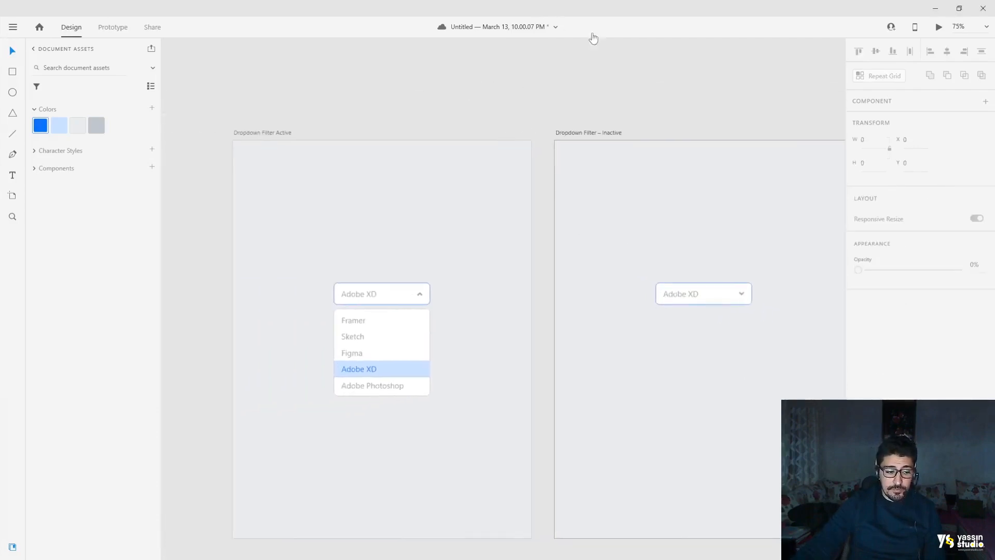
pyautogui.moveTo(747, 89); pyautogui.dragTo(706, 93)
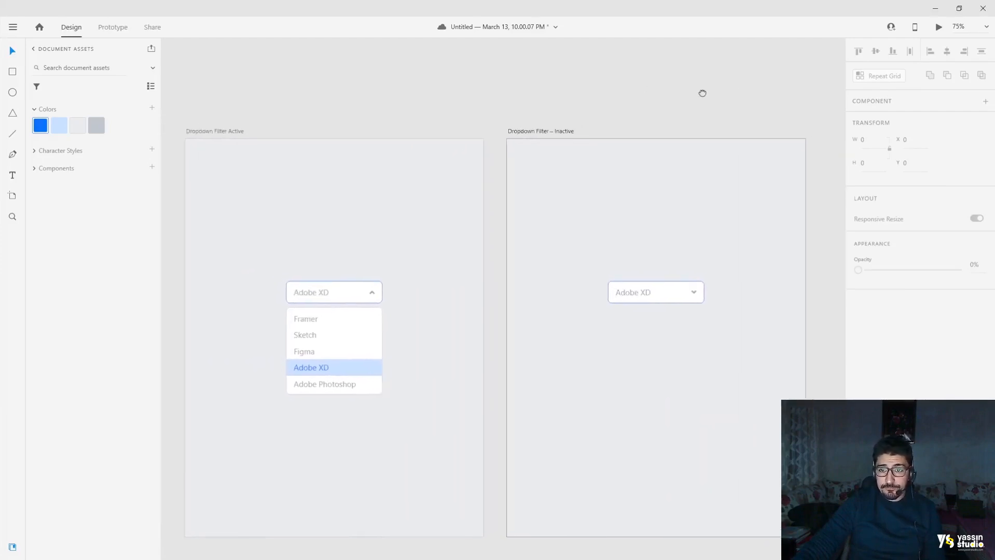
pyautogui.click(111, 29)
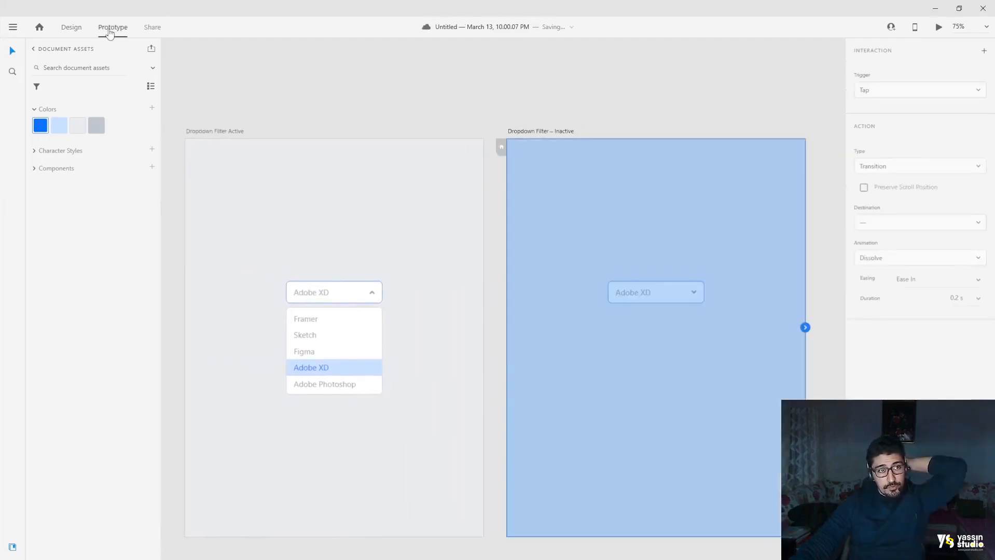
pyautogui.click(340, 312)
pyautogui.click(363, 236)
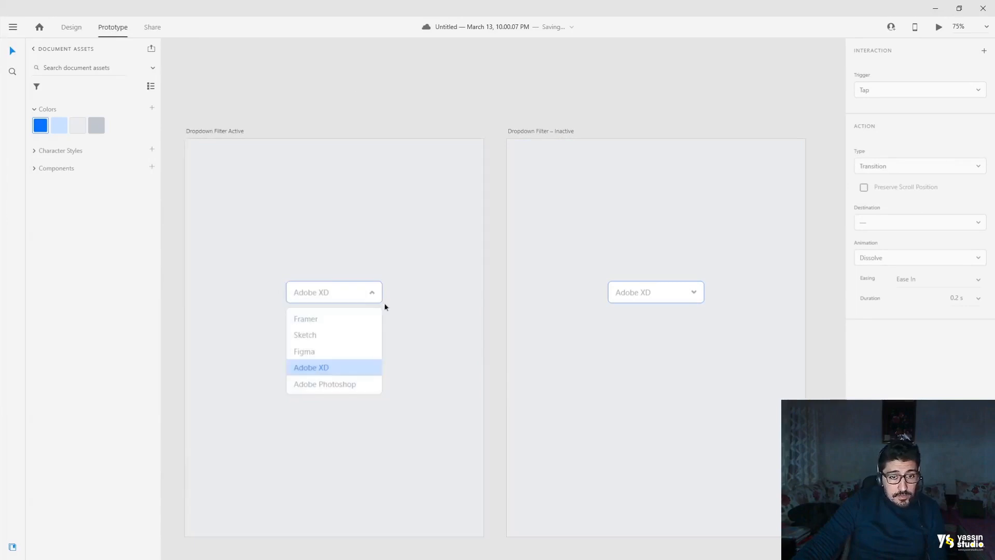
pyautogui.click(373, 327)
pyautogui.moveTo(383, 338); pyautogui.dragTo(594, 395)
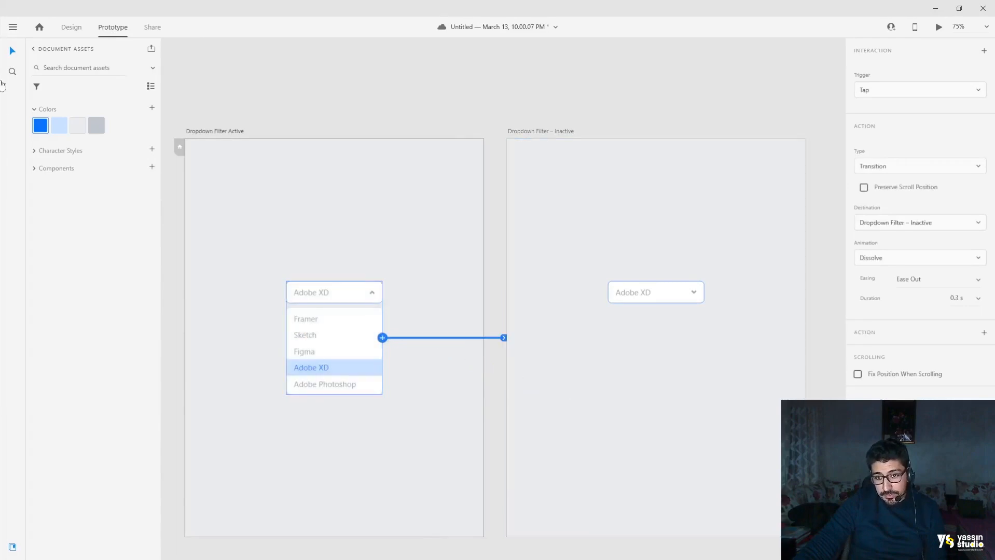
pyautogui.click(697, 292)
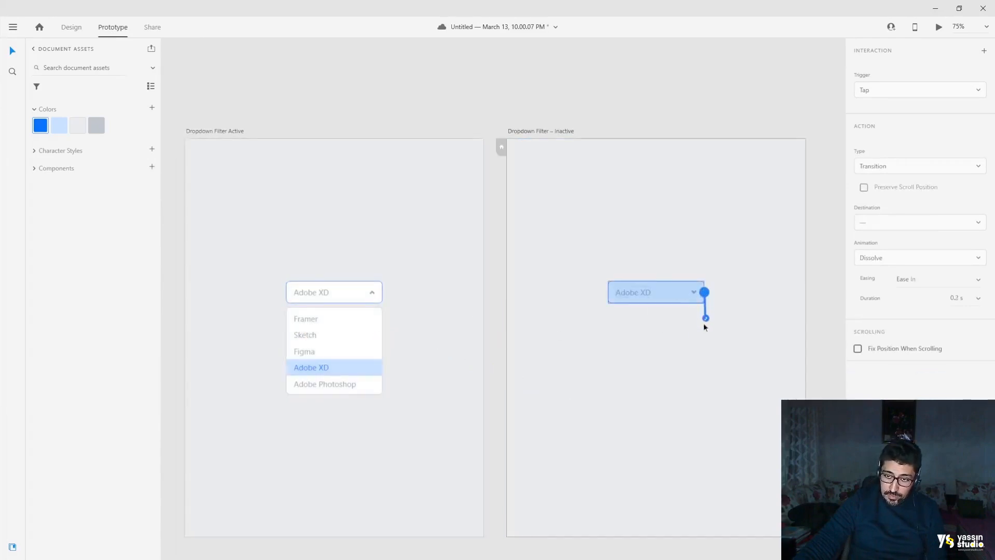
pyautogui.moveTo(704, 323); pyautogui.dragTo(408, 336)
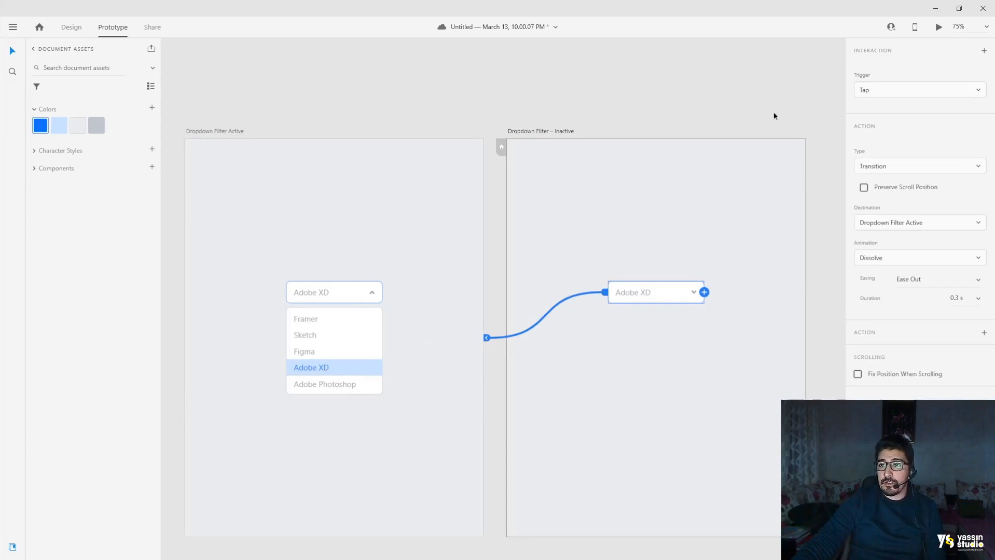
# - Preview the prototype, test opening and closing the dropdown several times with its arrow, and close the preview
pyautogui.click(940, 29)
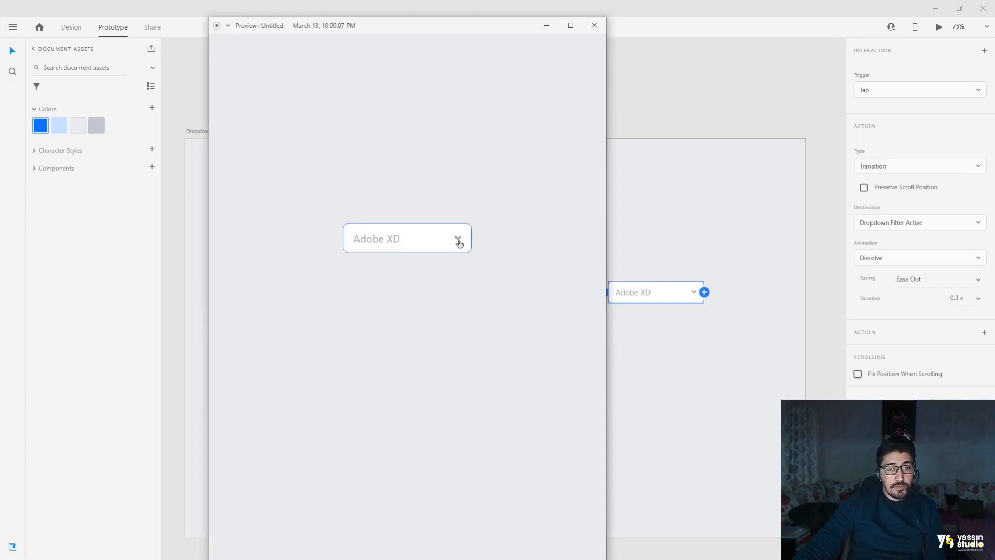
pyautogui.click(459, 242)
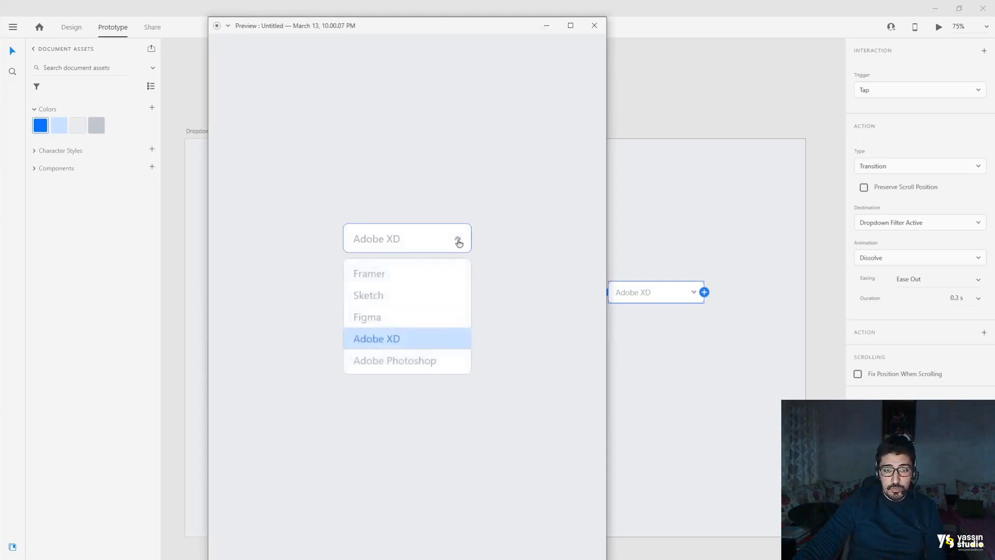
pyautogui.click(459, 243)
pyautogui.click(459, 243)
pyautogui.click(460, 243)
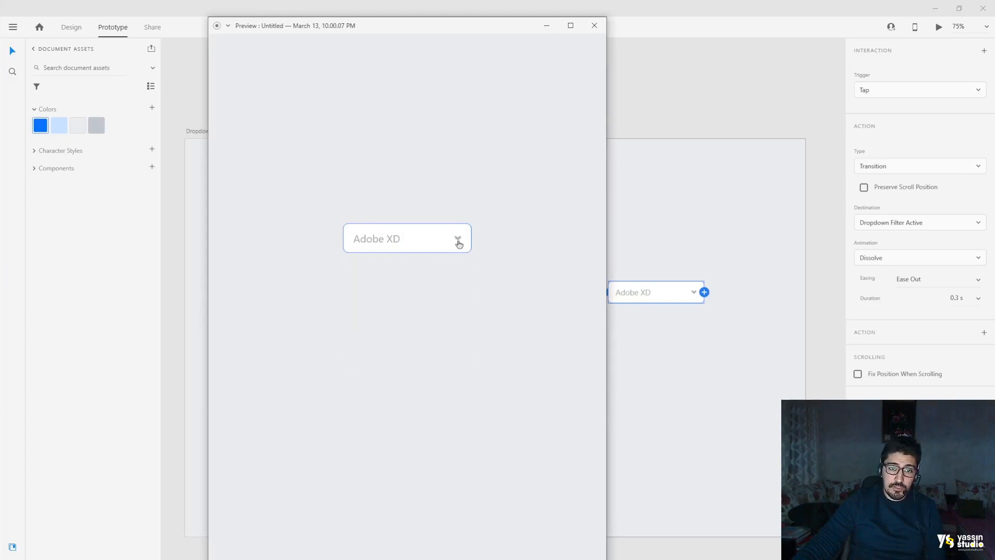
pyautogui.click(459, 244)
pyautogui.click(459, 243)
pyautogui.click(460, 244)
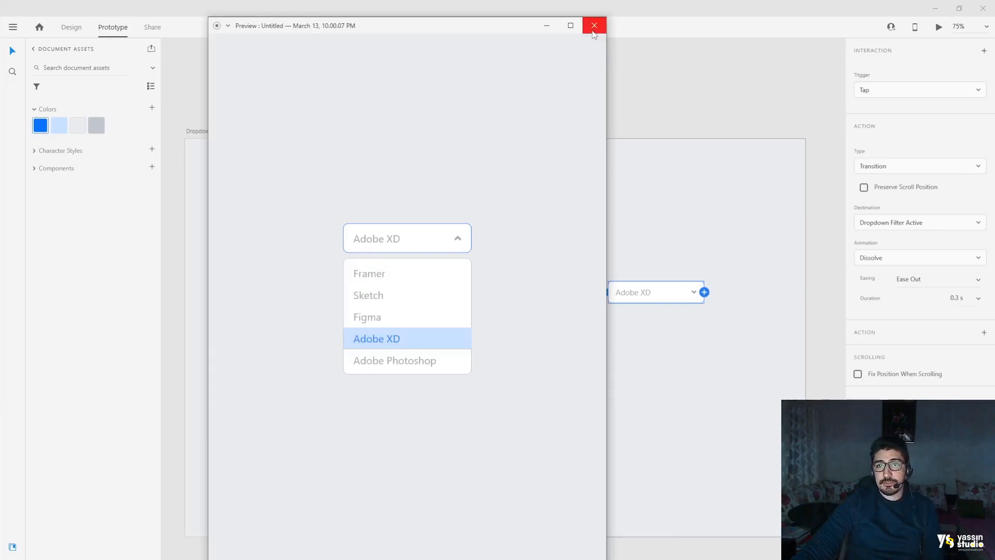
pyautogui.click(595, 26)
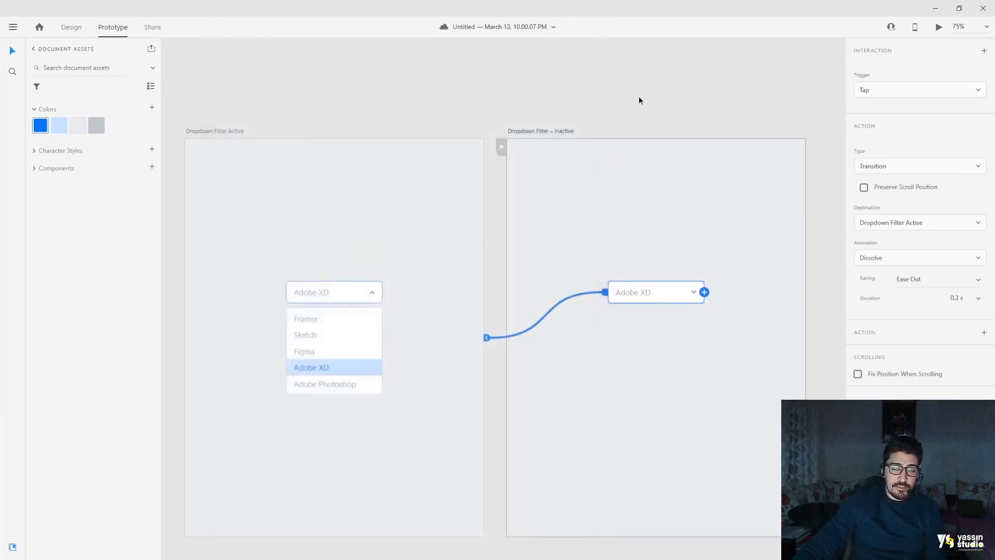